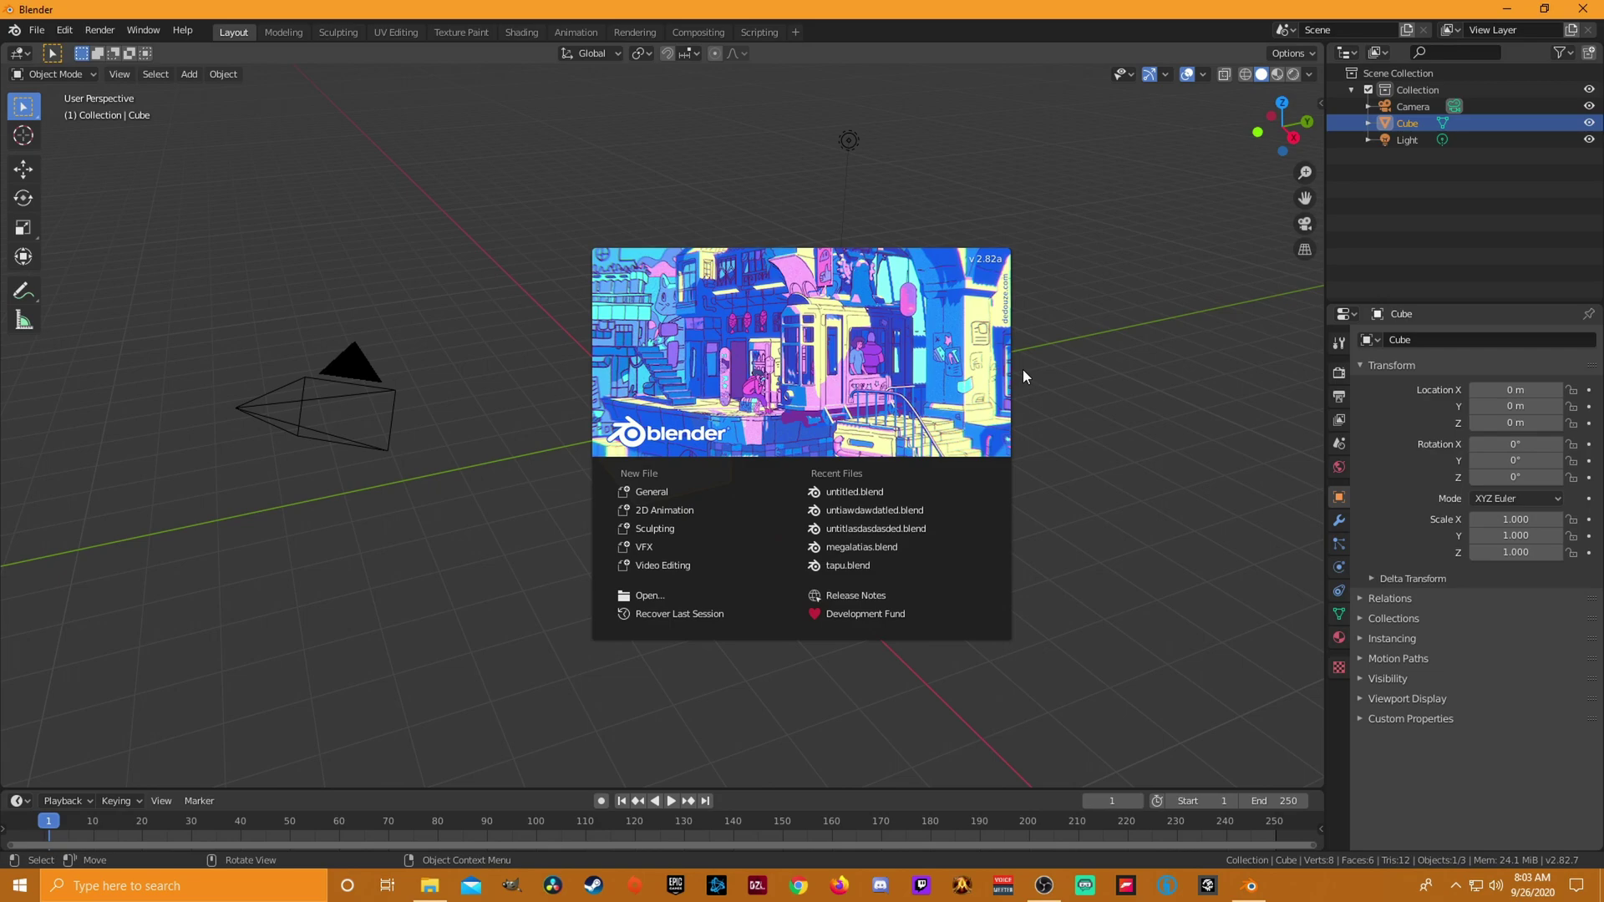
- Dismiss the Blender welcome splash screen to reveal the default Layout scene
{"action": "left_click", "coordinate": [1146, 426]}
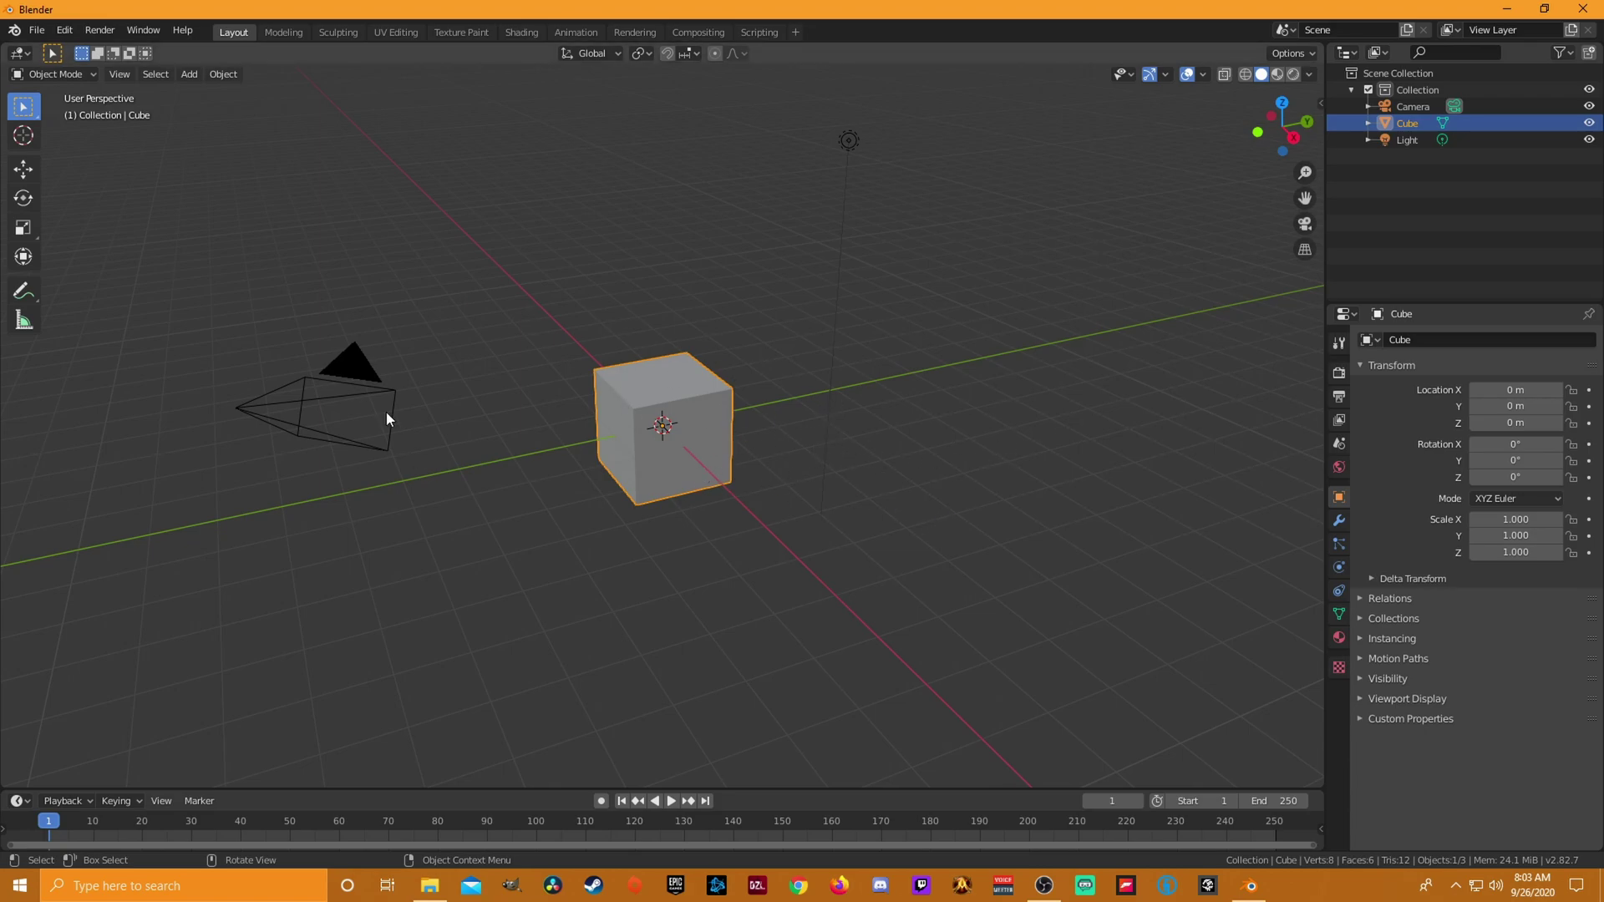
- Select the default cube and delete it from its Object Context Menu
{"action": "left_click_drag", "start_coordinate": [636, 205], "coordinate": [1020, 316]}
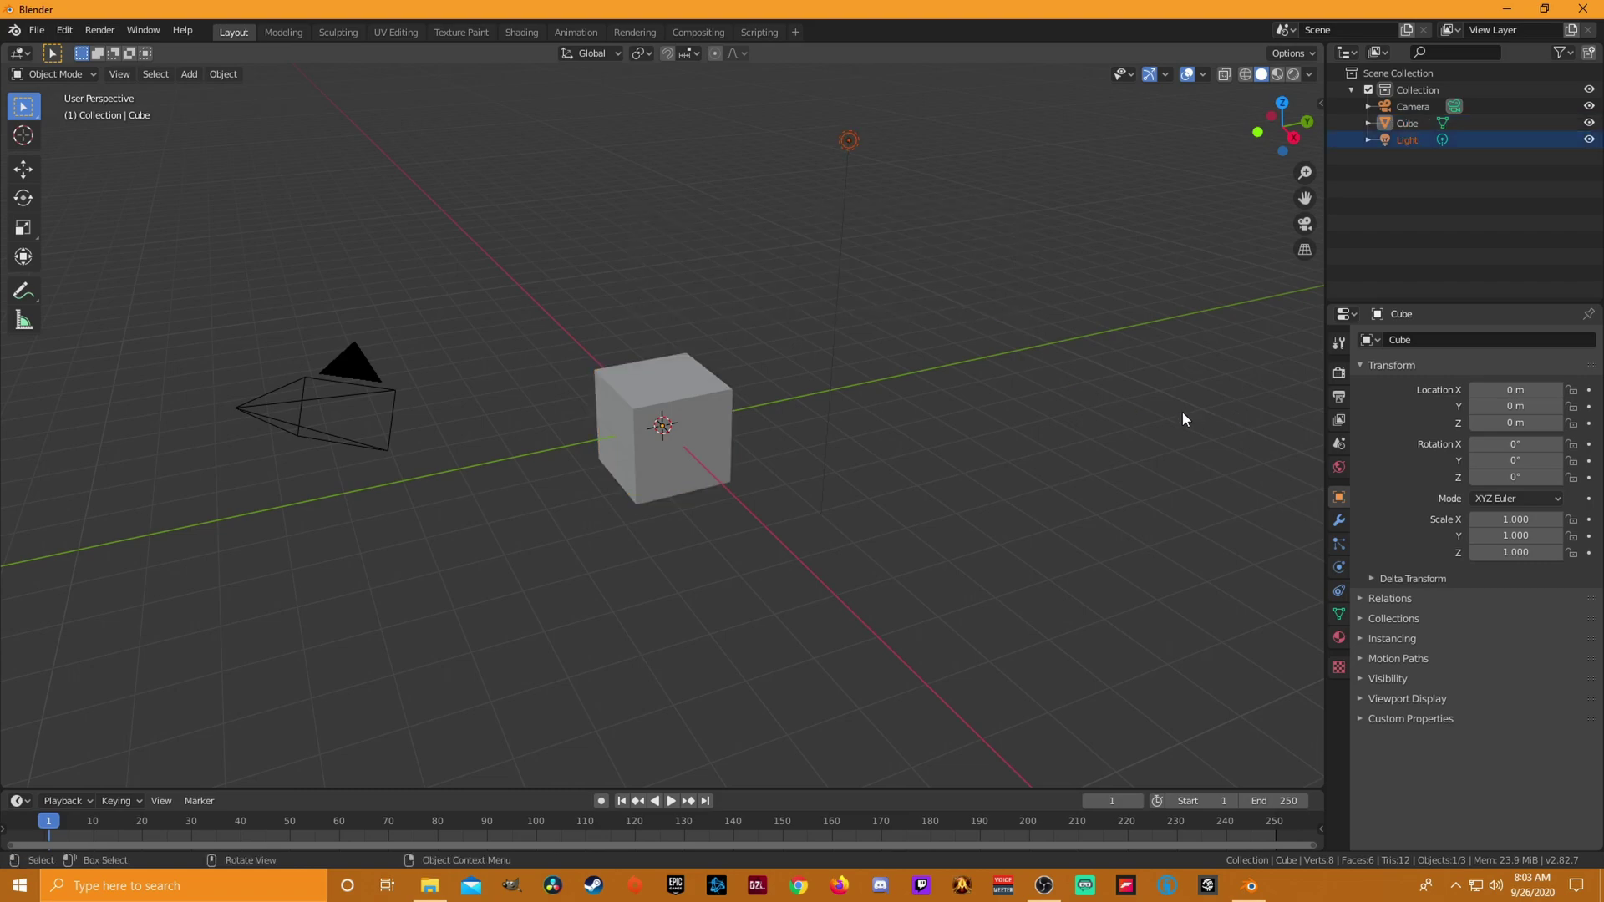
{"action": "left_click", "coordinate": [893, 438]}
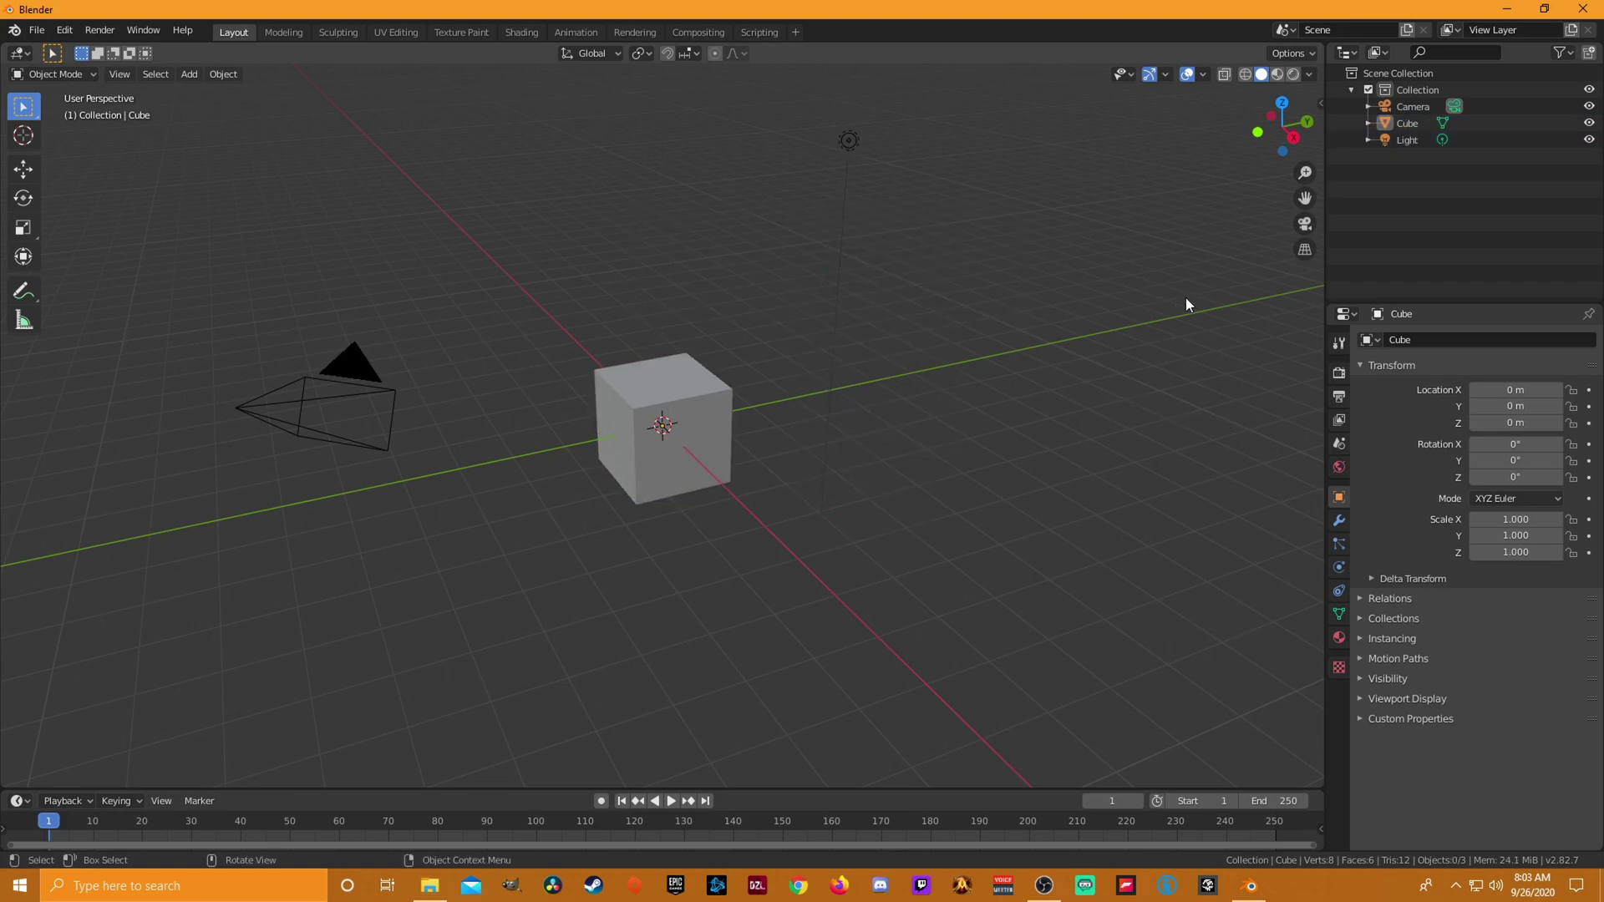
{"action": "right_click", "coordinate": [1027, 251]}
{"action": "middle_click_drag", "start_coordinate": [998, 278], "coordinate": [777, 275]}
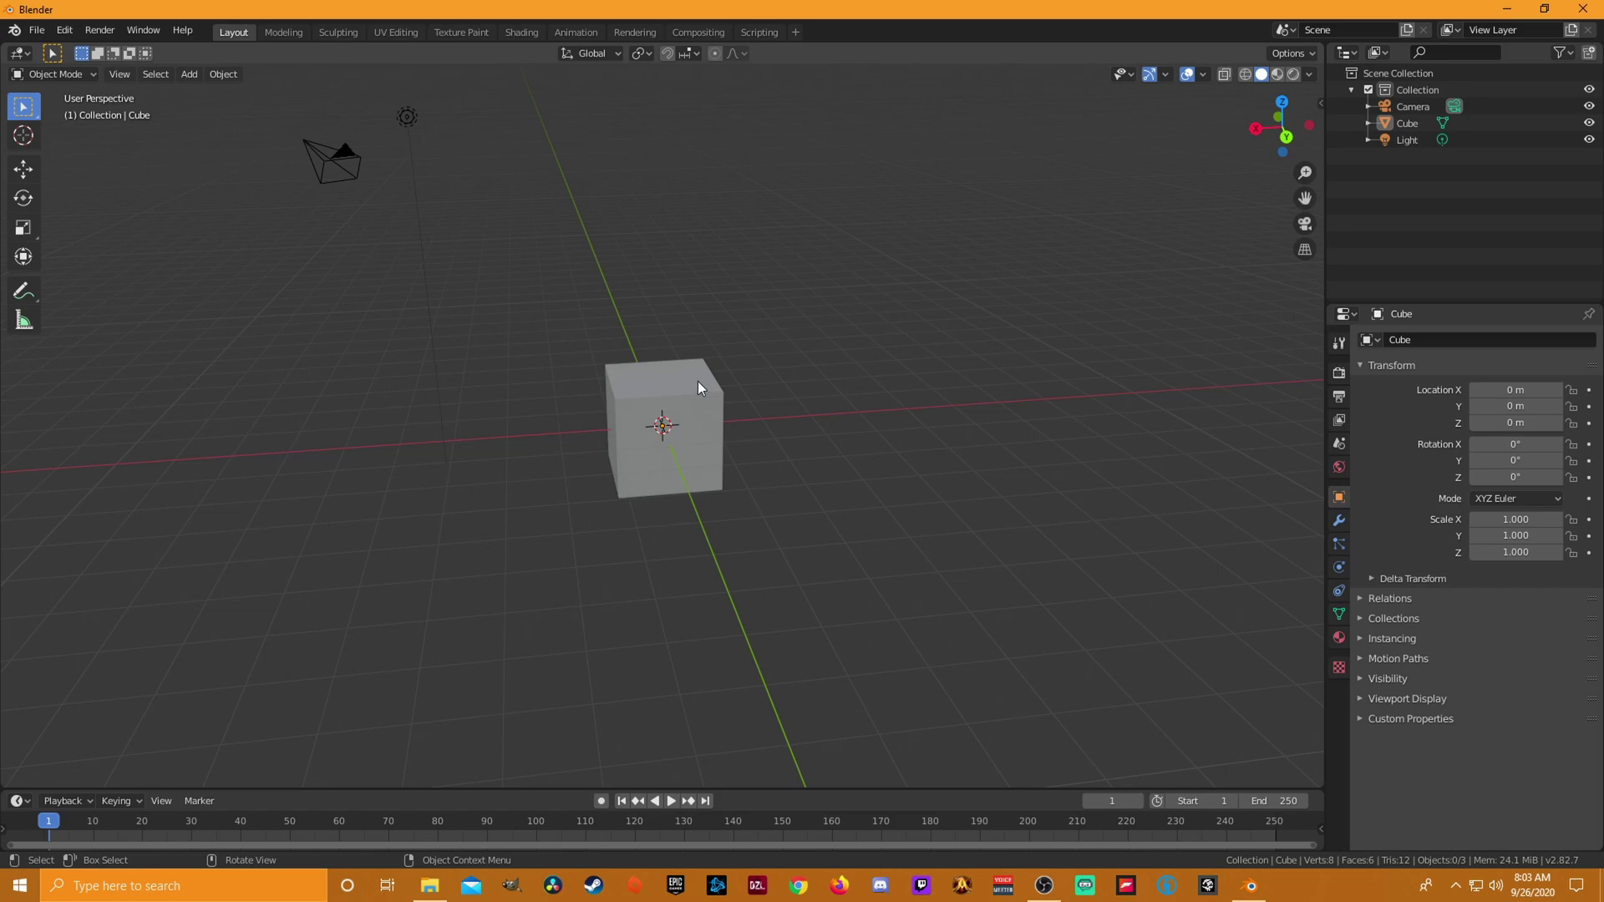
{"action": "left_click", "coordinate": [698, 386]}
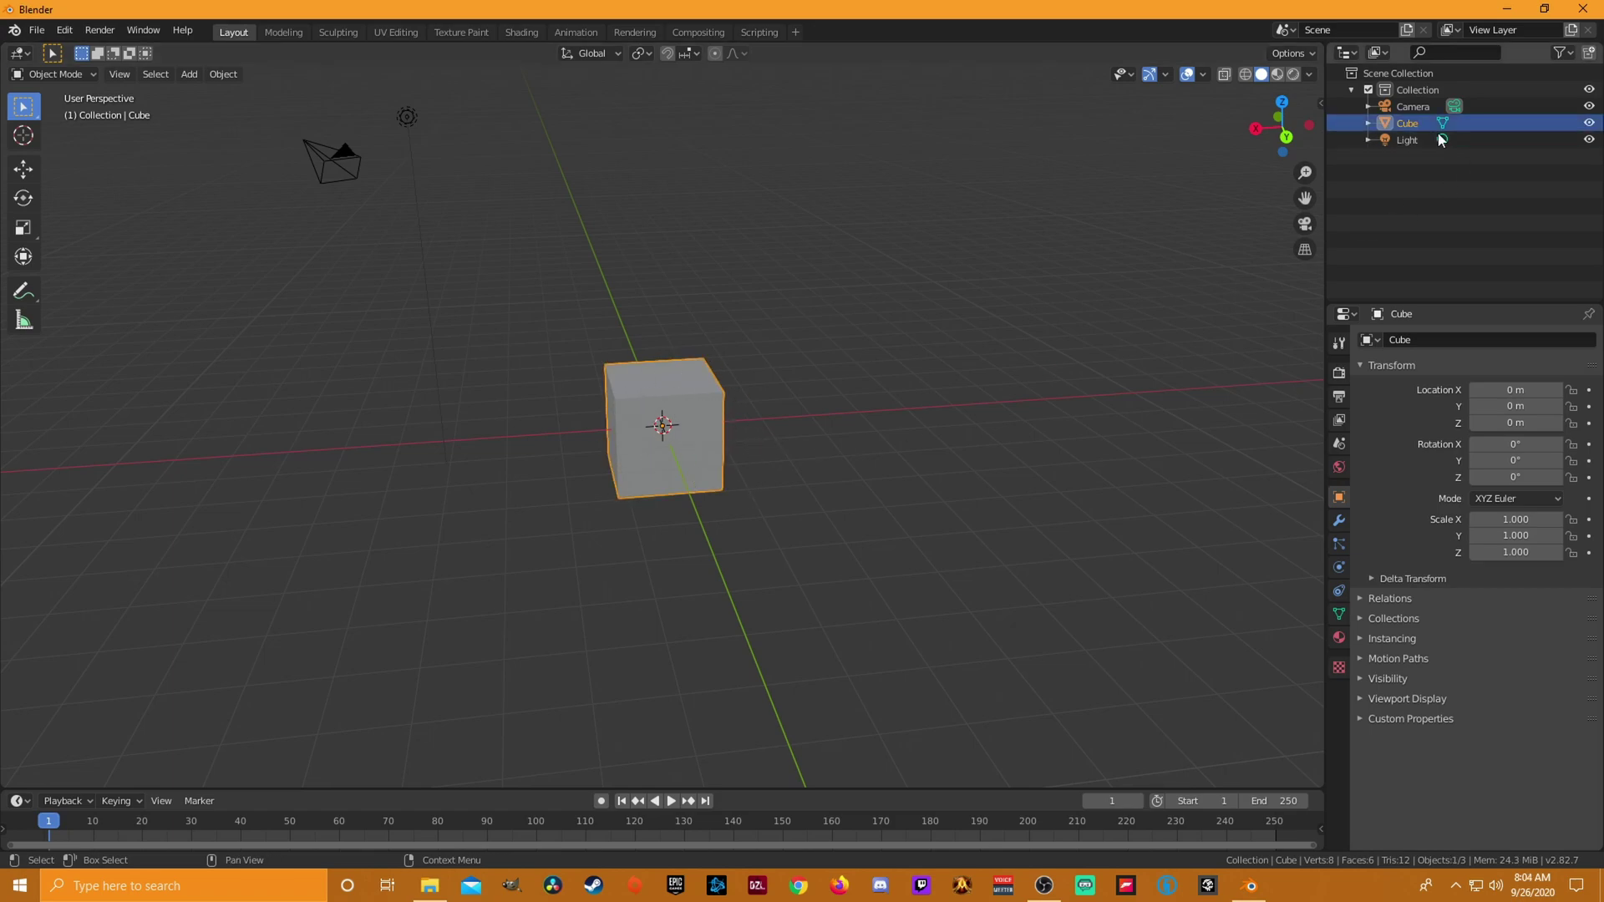
{"action": "right_click", "coordinate": [690, 399]}
{"action": "left_click", "coordinate": [688, 402]}
{"action": "right_click", "coordinate": [678, 389]}
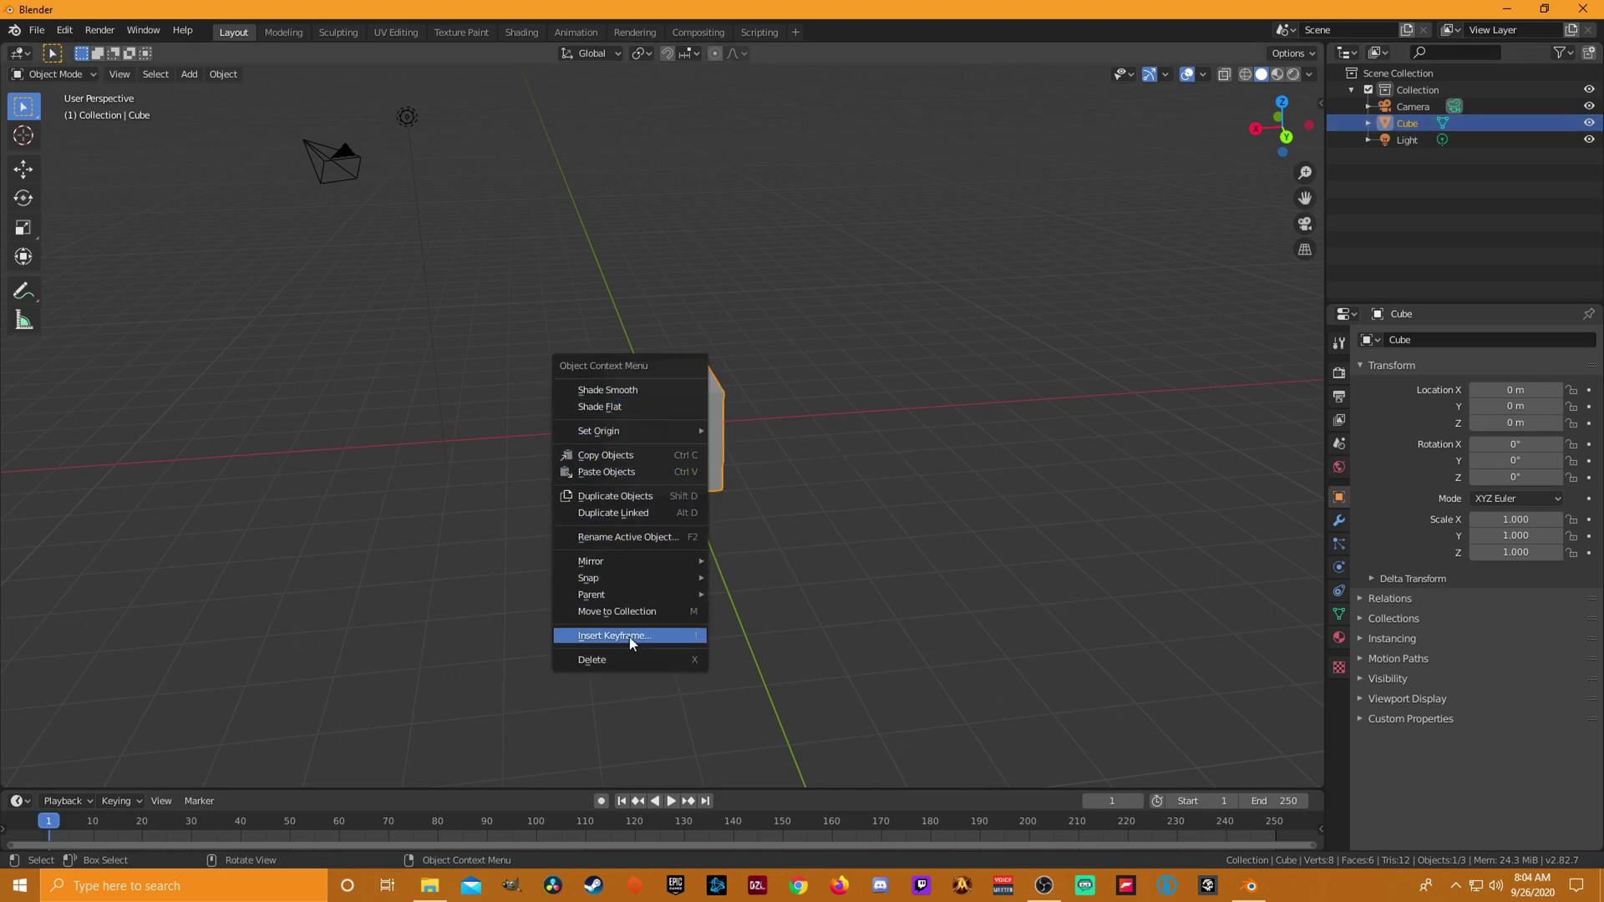
{"action": "left_click", "coordinate": [633, 659]}
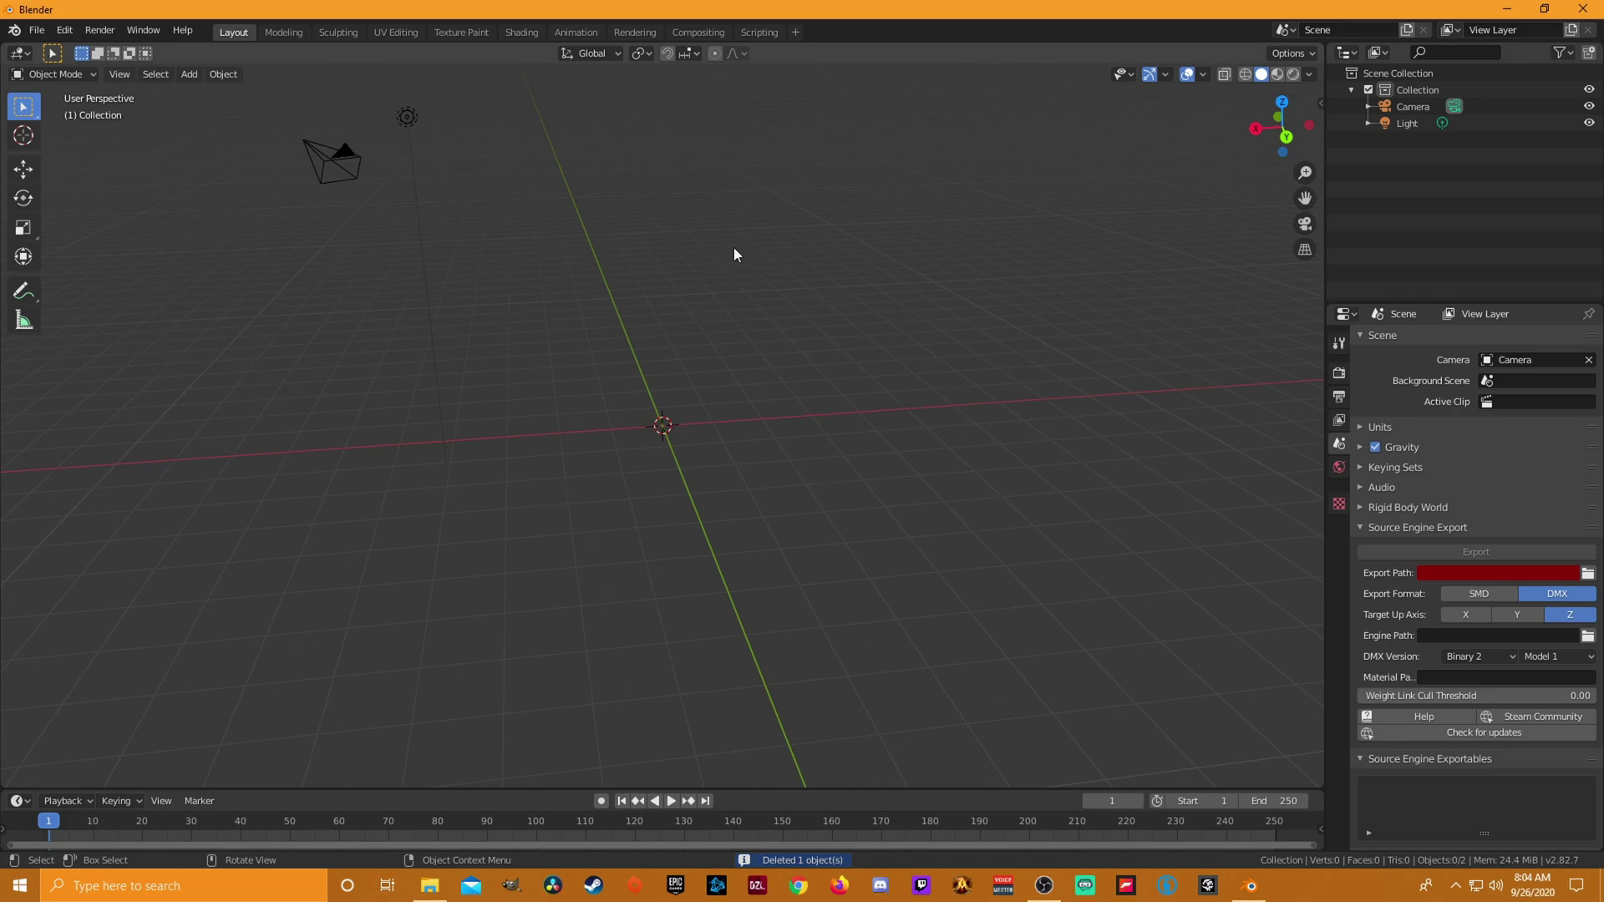
- Start a File > Import > Source Engine import and browse to Desktop\decoded
{"action": "left_click", "coordinate": [37, 32]}
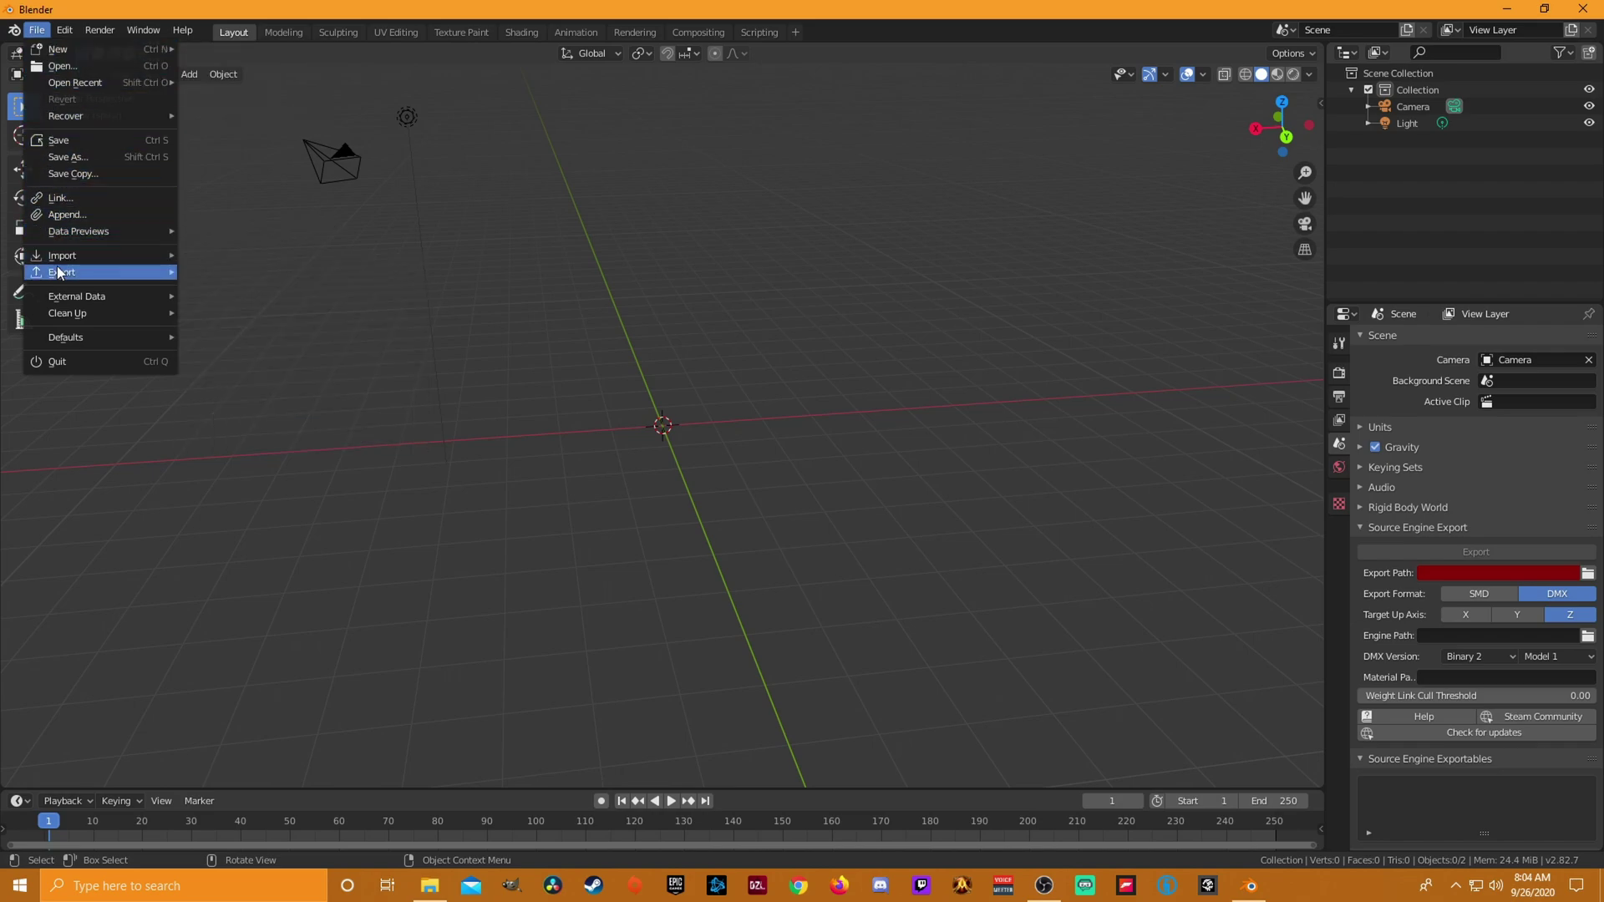
{"action": "mouse_move", "coordinate": [63, 257]}
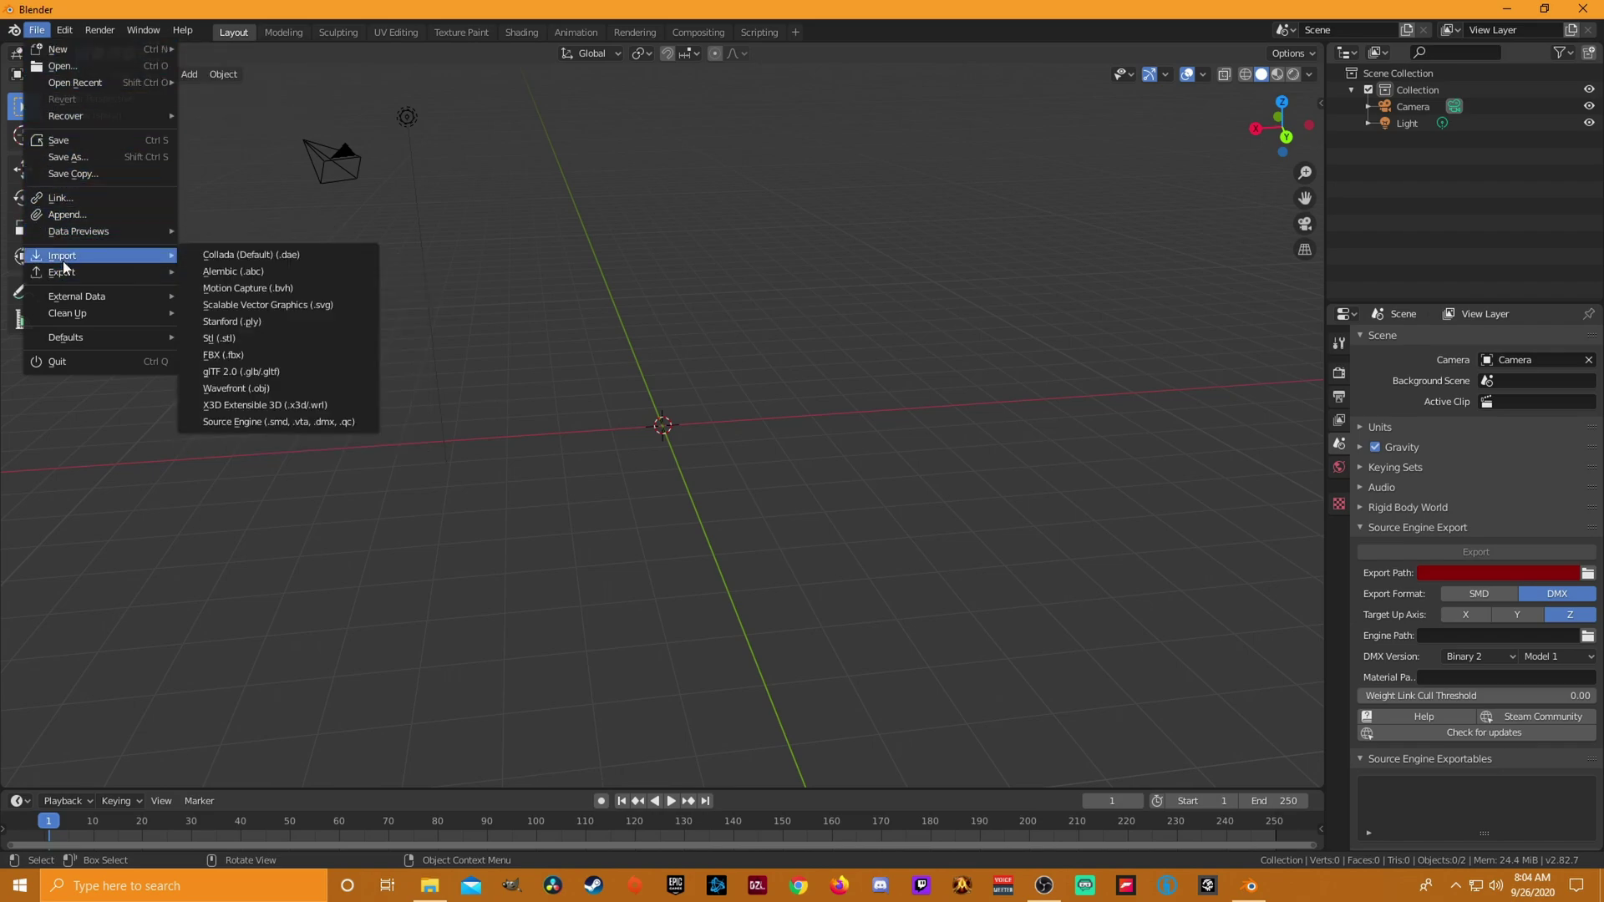
{"action": "left_click", "coordinate": [252, 423]}
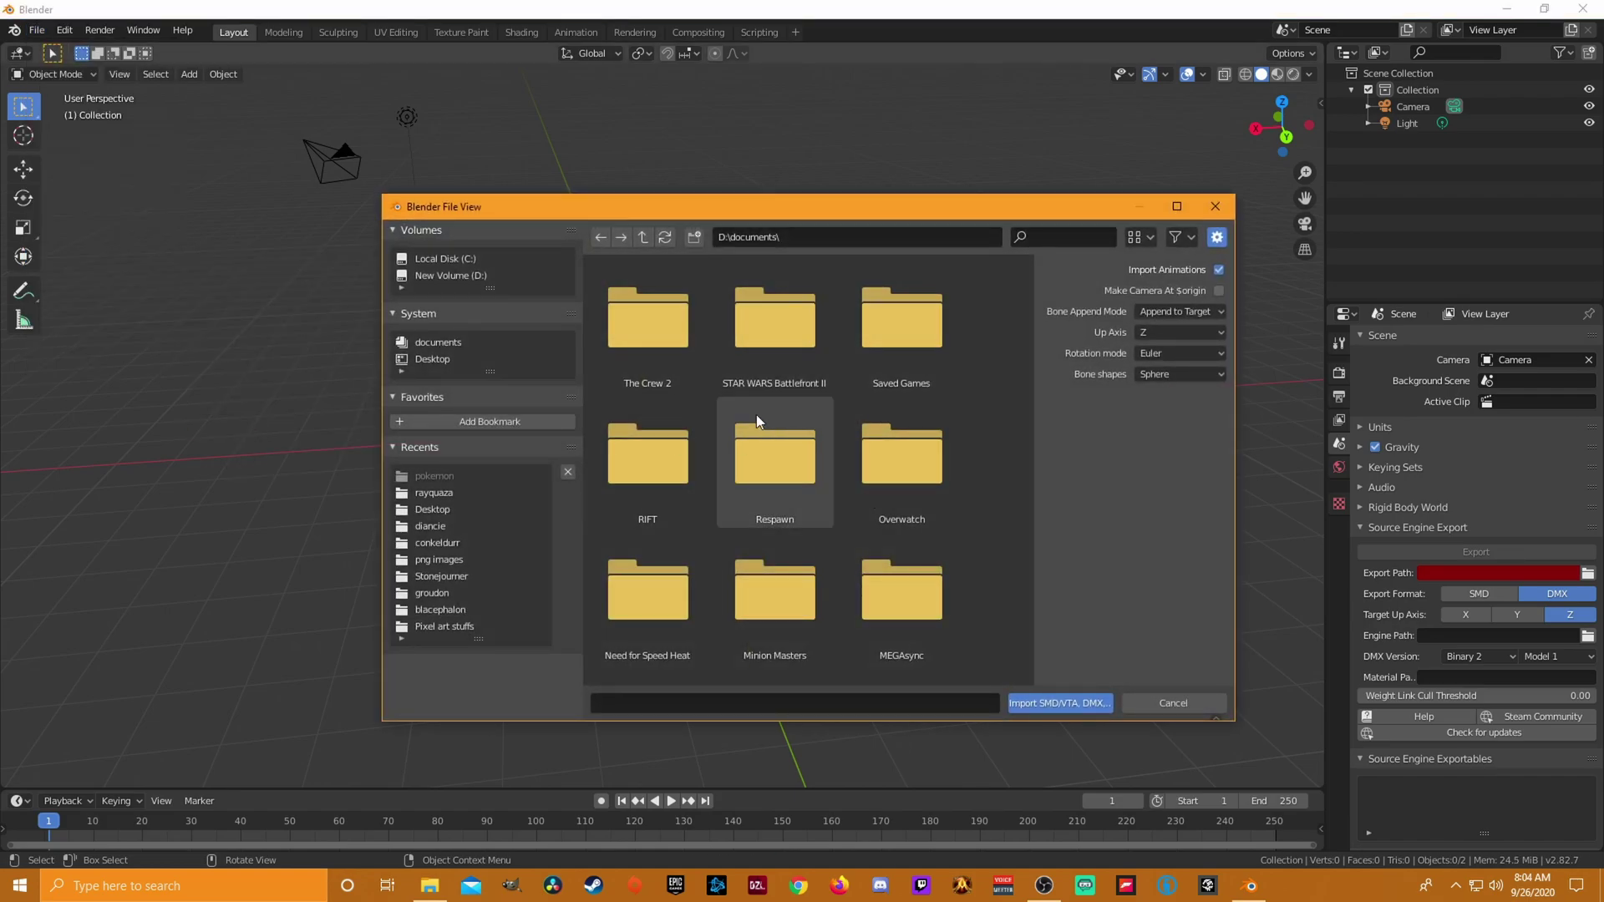
{"action": "scroll", "coordinate": [854, 428], "scroll_direction": "down", "scroll_amount": 3}
{"action": "scroll", "coordinate": [855, 428], "scroll_direction": "down", "scroll_amount": 10}
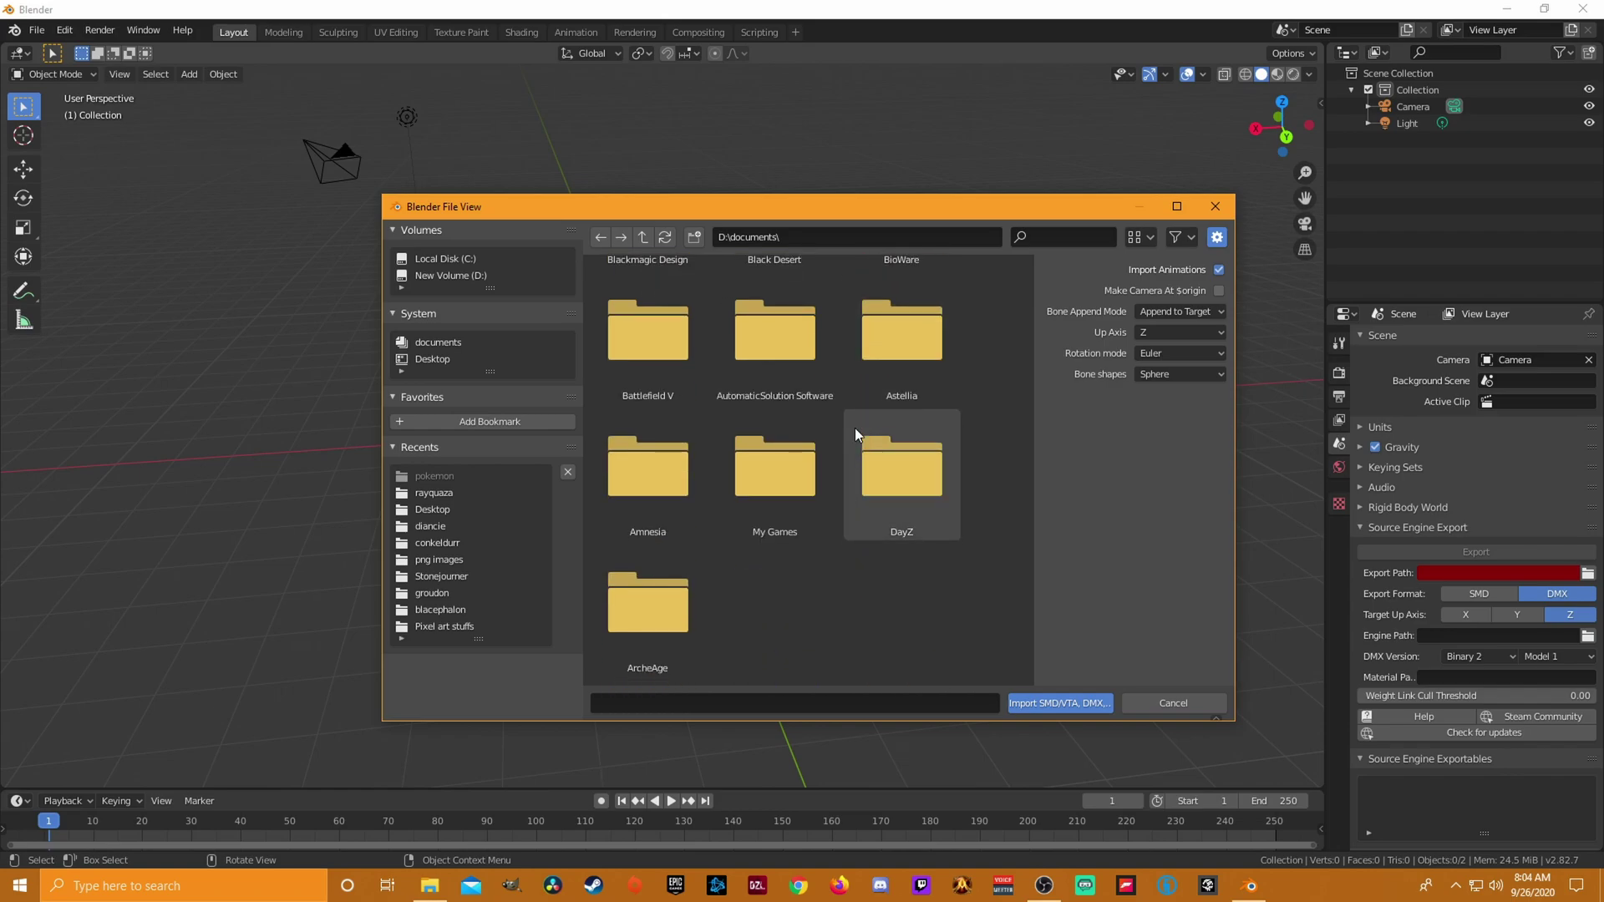
{"action": "left_click", "coordinate": [432, 510]}
{"action": "scroll", "coordinate": [861, 409], "scroll_direction": "down", "scroll_amount": 8}
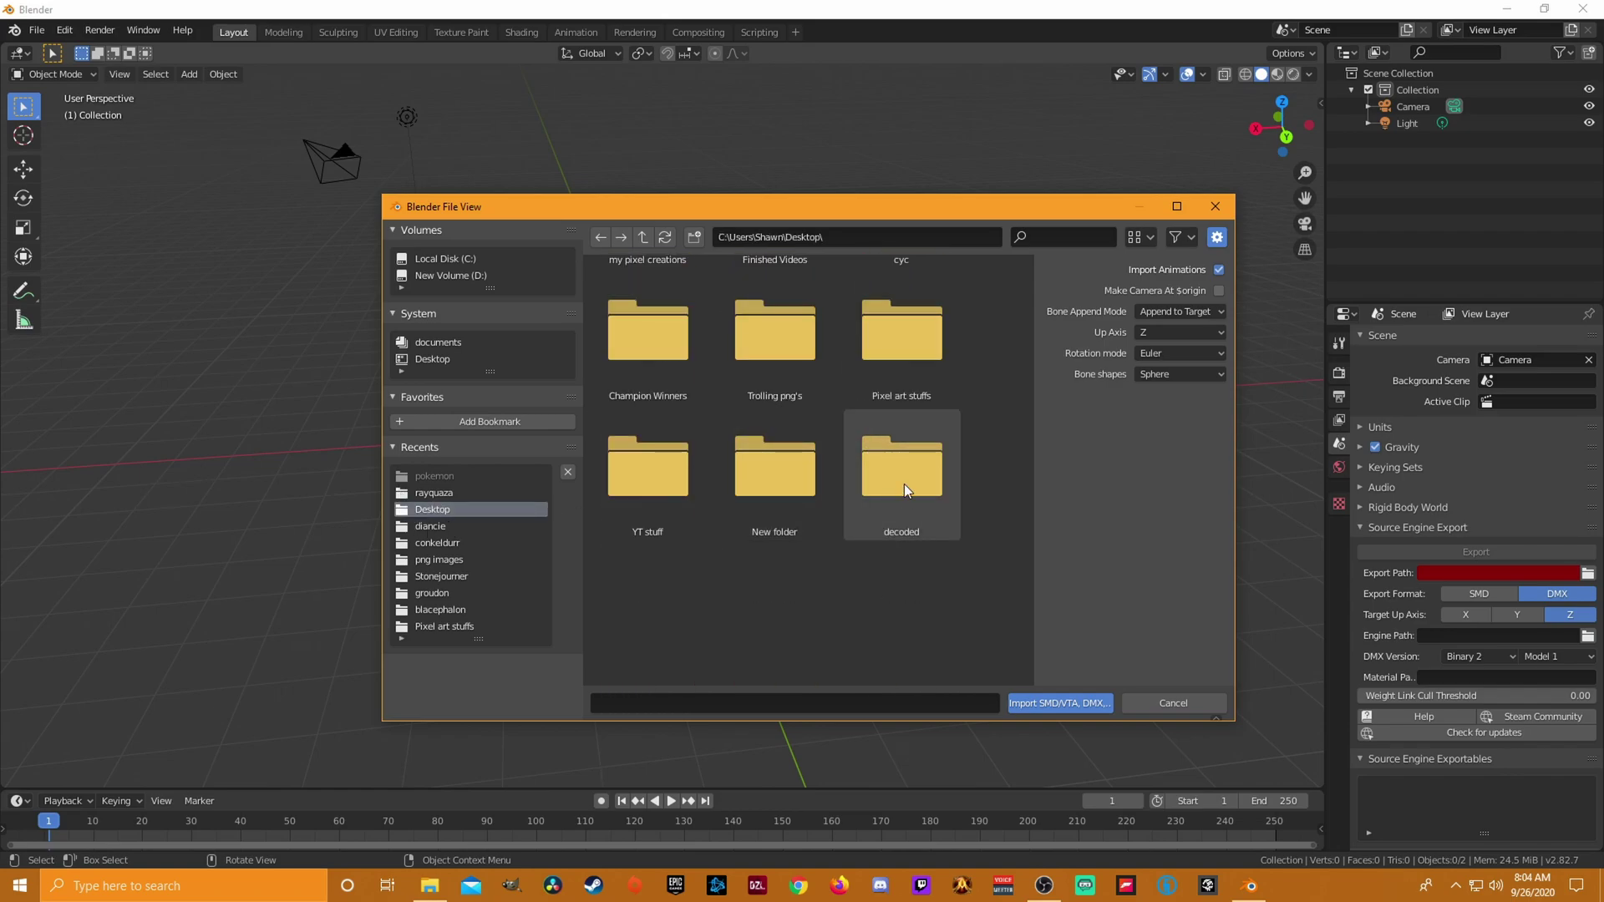
{"action": "double_click", "coordinate": [903, 483]}
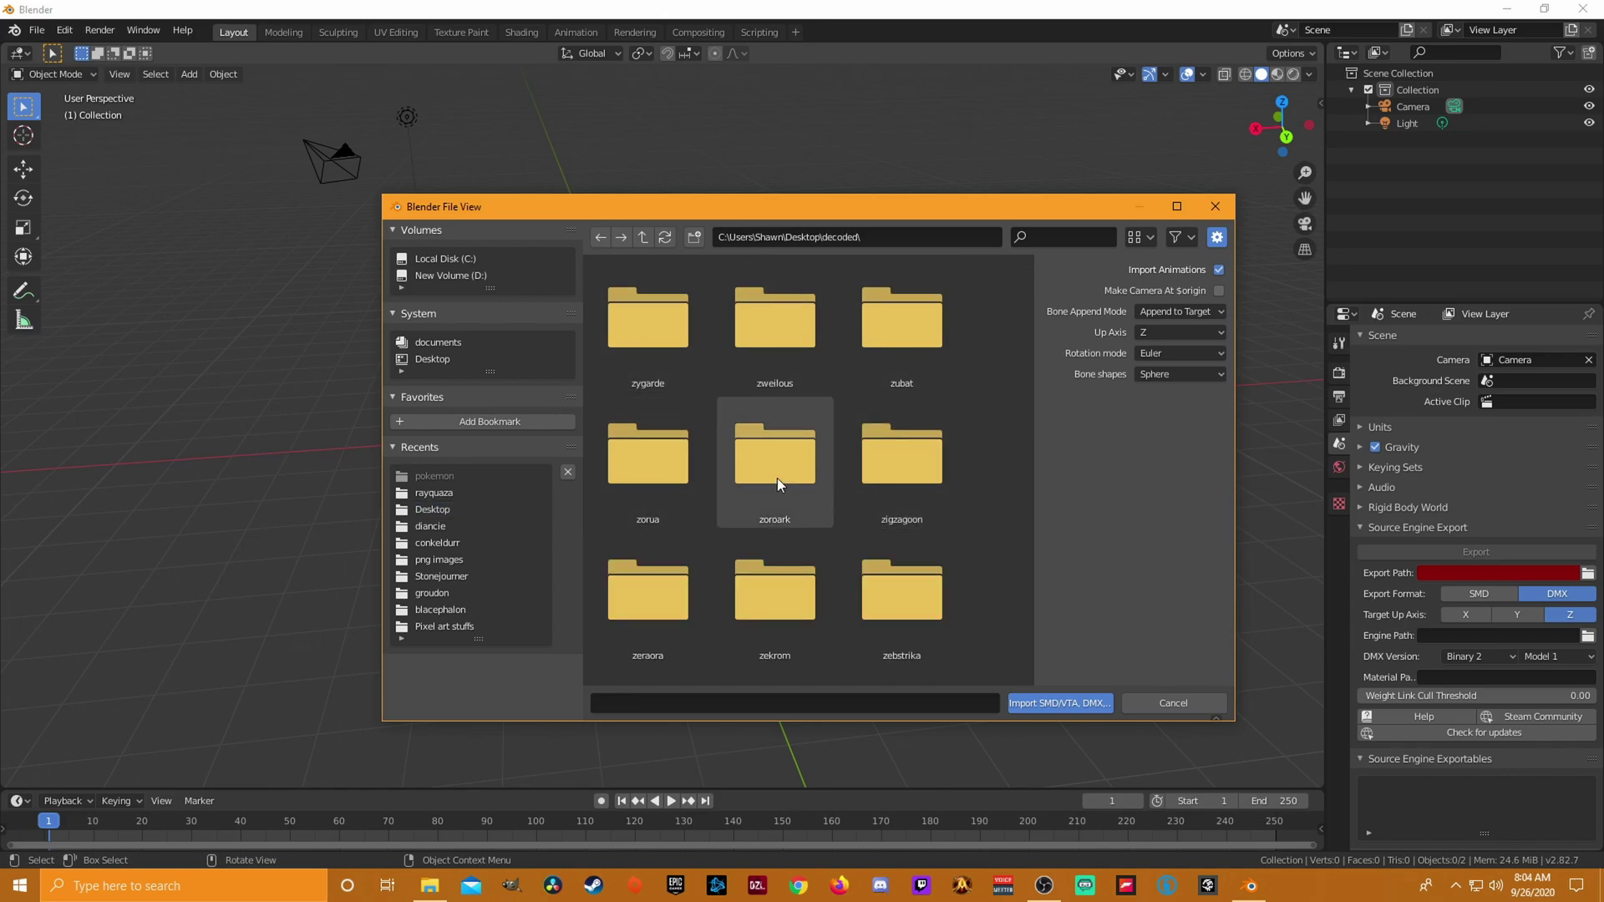
- Filter folders by 'ray', open rayquaza and import rayquaza.smd
{"action": "scroll", "coordinate": [778, 489], "scroll_direction": "down", "scroll_amount": 3}
{"action": "scroll", "coordinate": [783, 514], "scroll_direction": "down", "scroll_amount": 10}
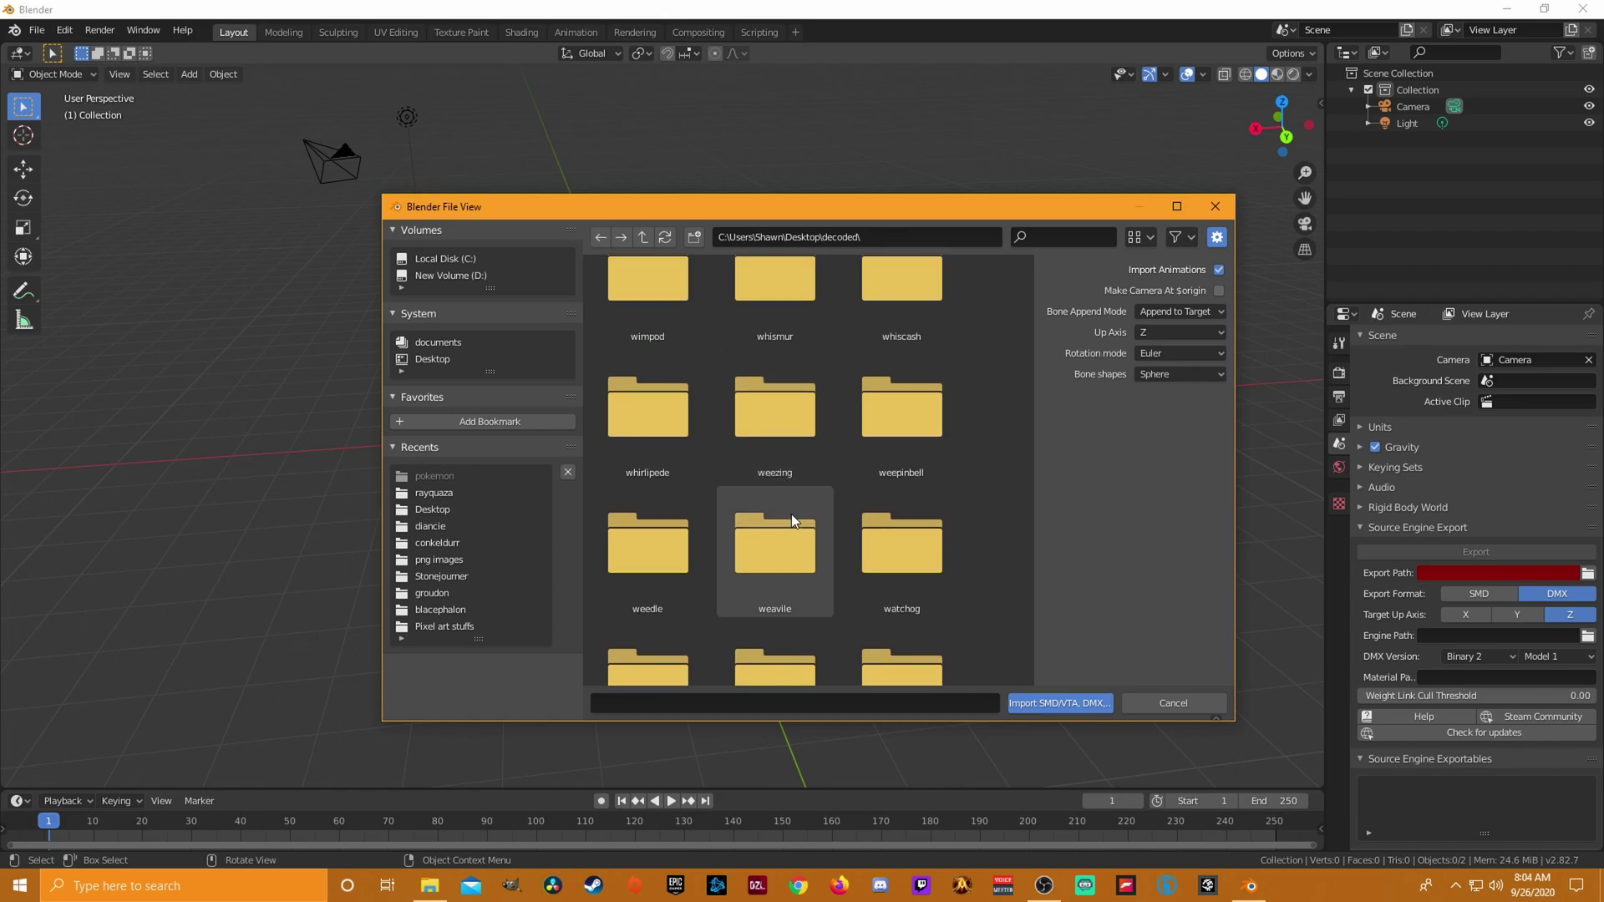
{"action": "scroll", "coordinate": [829, 511], "scroll_direction": "up", "scroll_amount": 12}
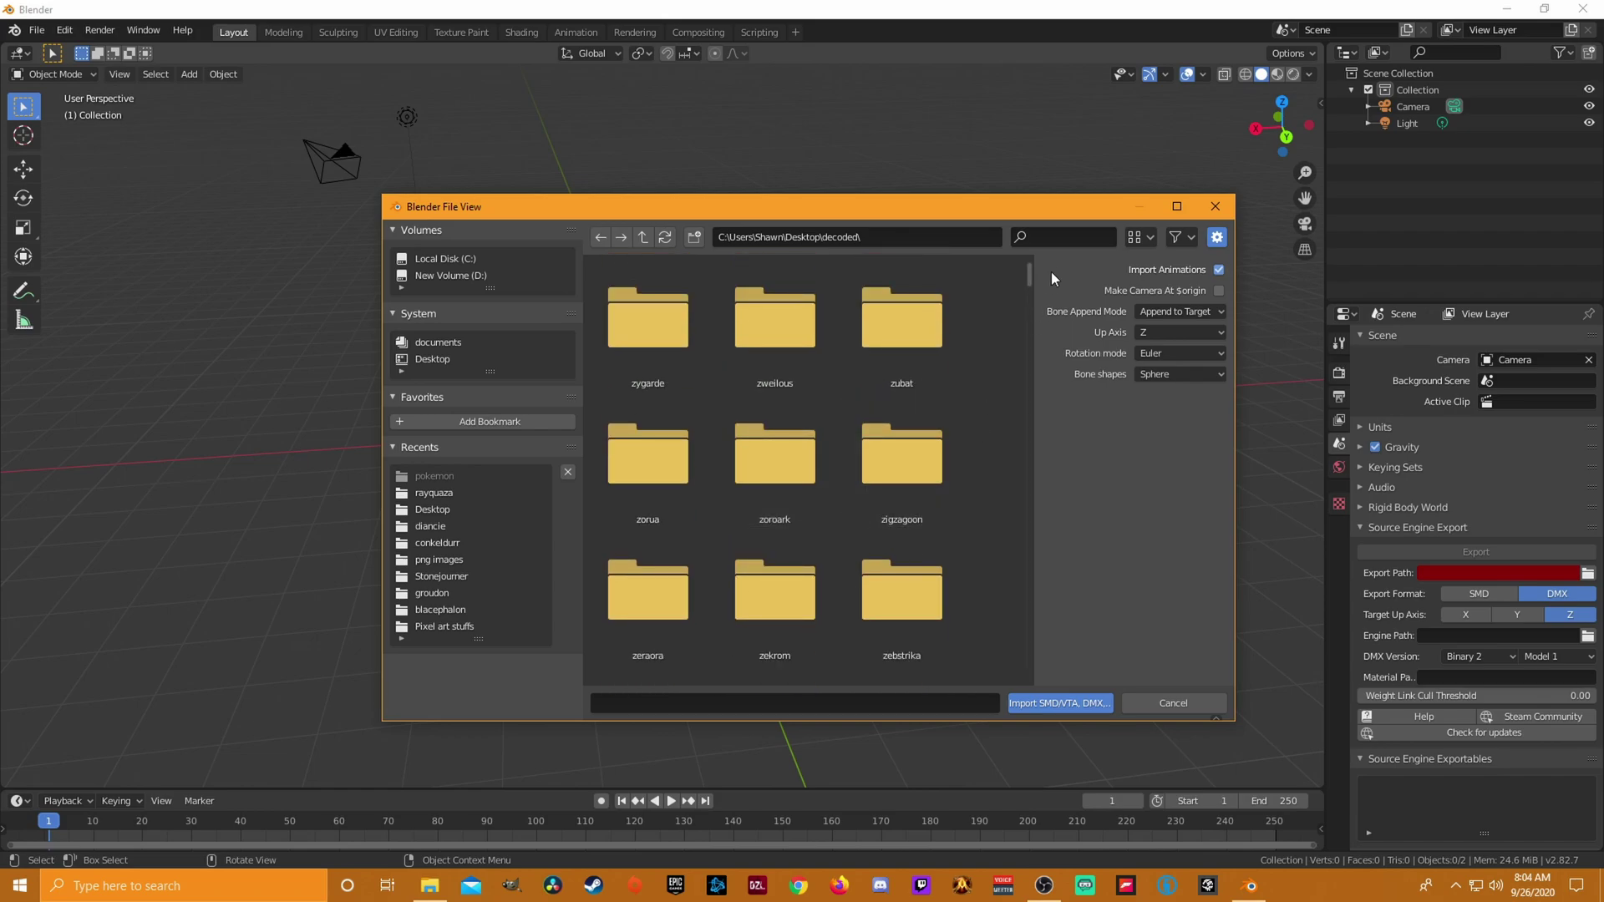
{"action": "left_click", "coordinate": [1057, 235]}
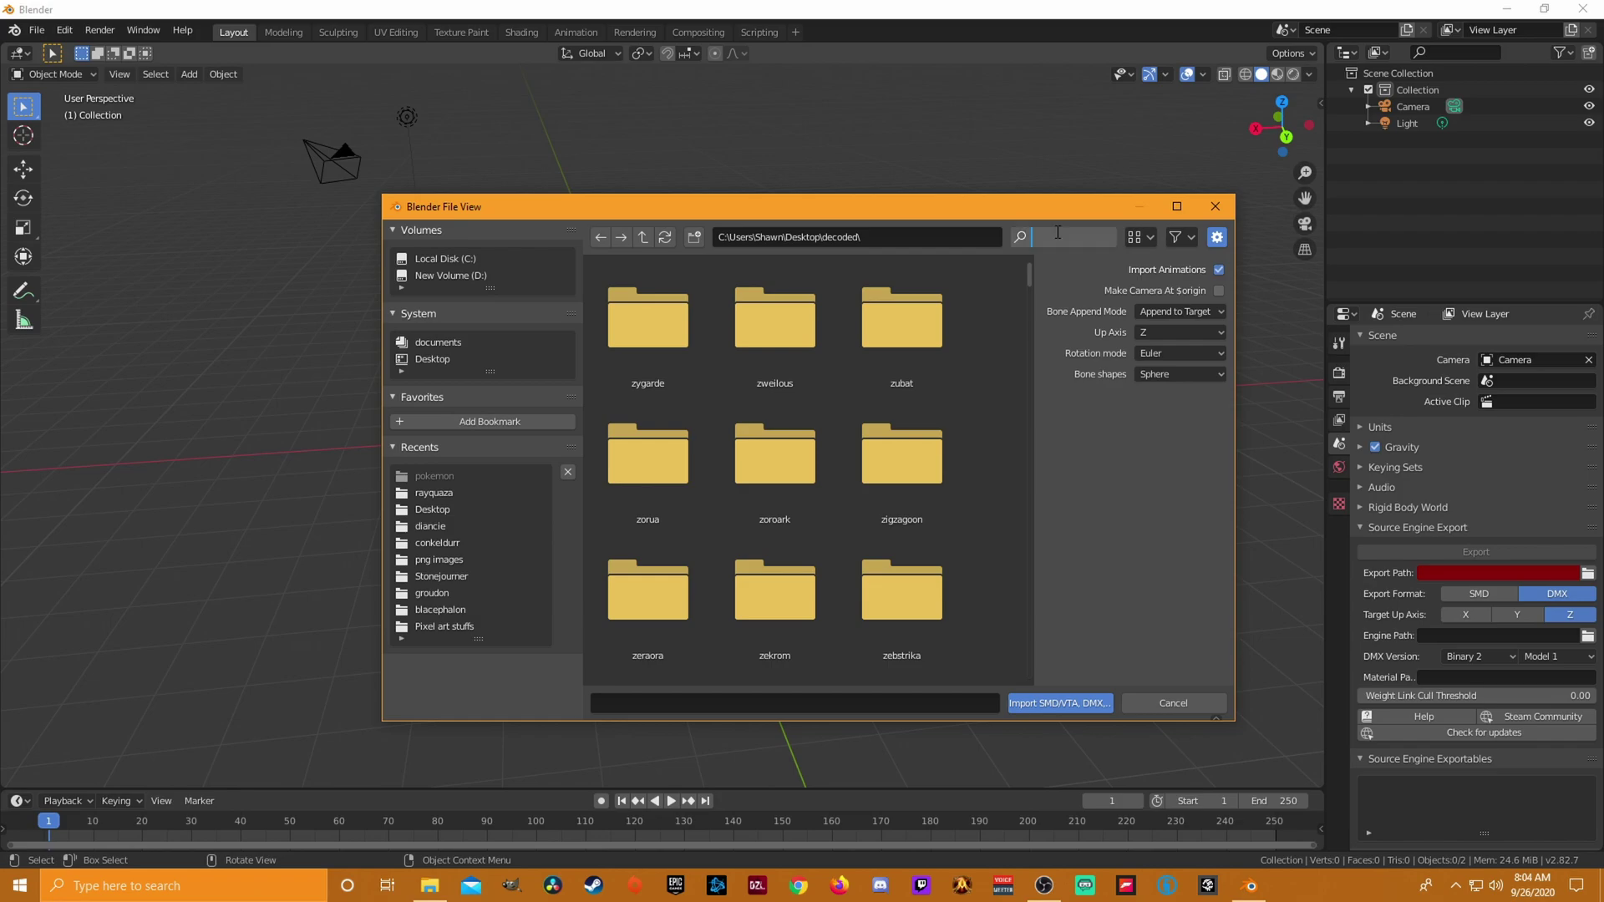
{"action": "type", "text": "ray"}
{"action": "key", "text": "Return"}
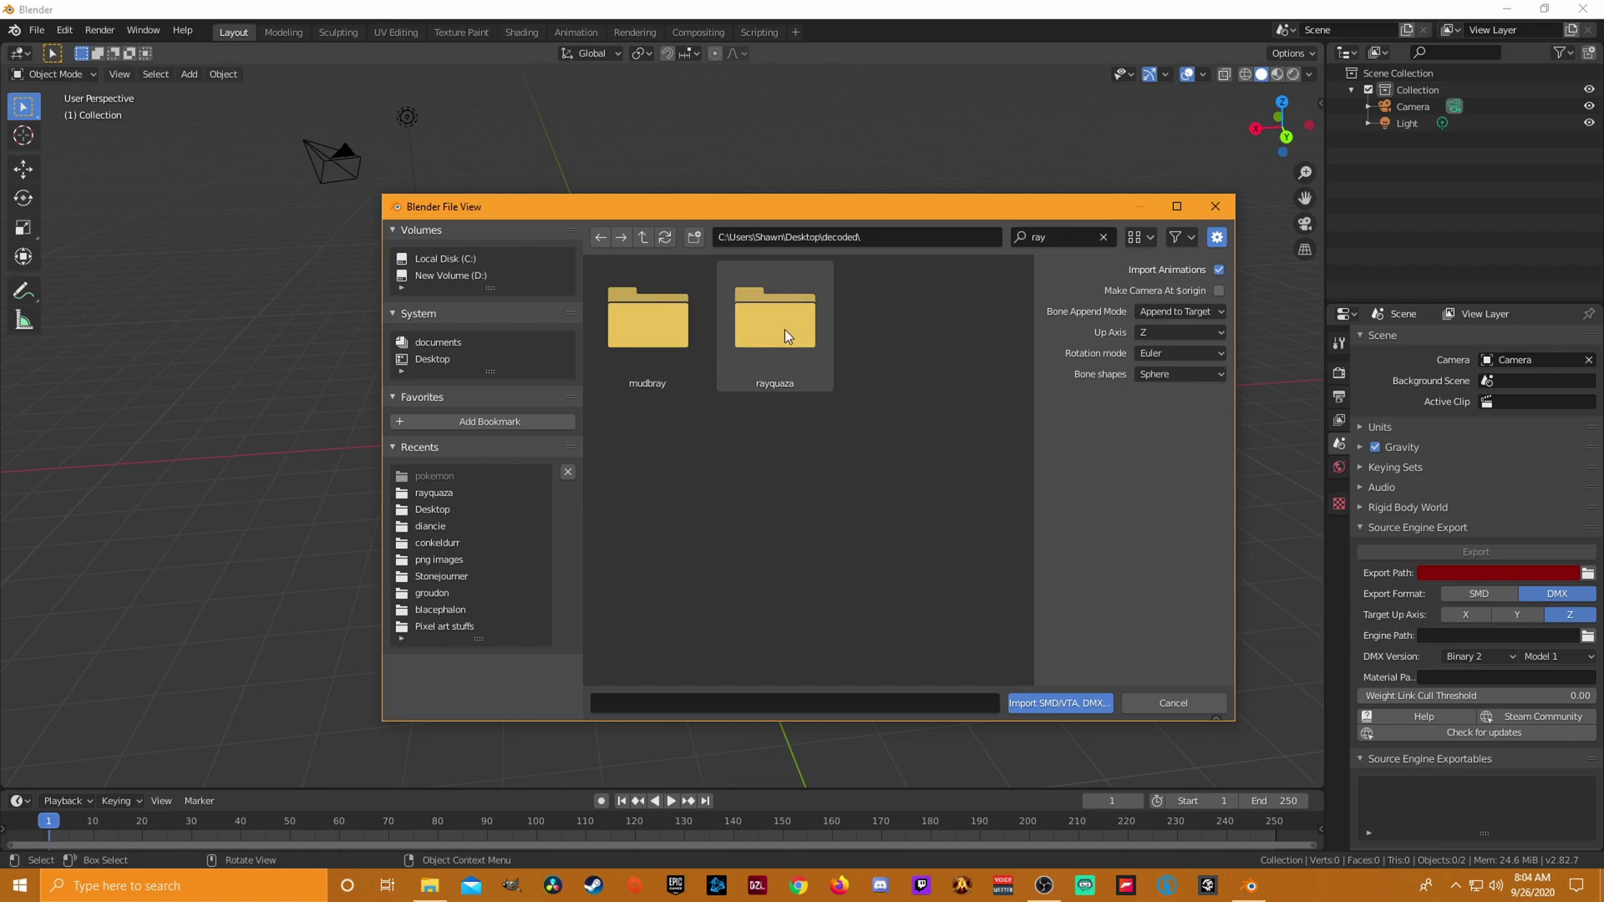
{"action": "double_click", "coordinate": [784, 330]}
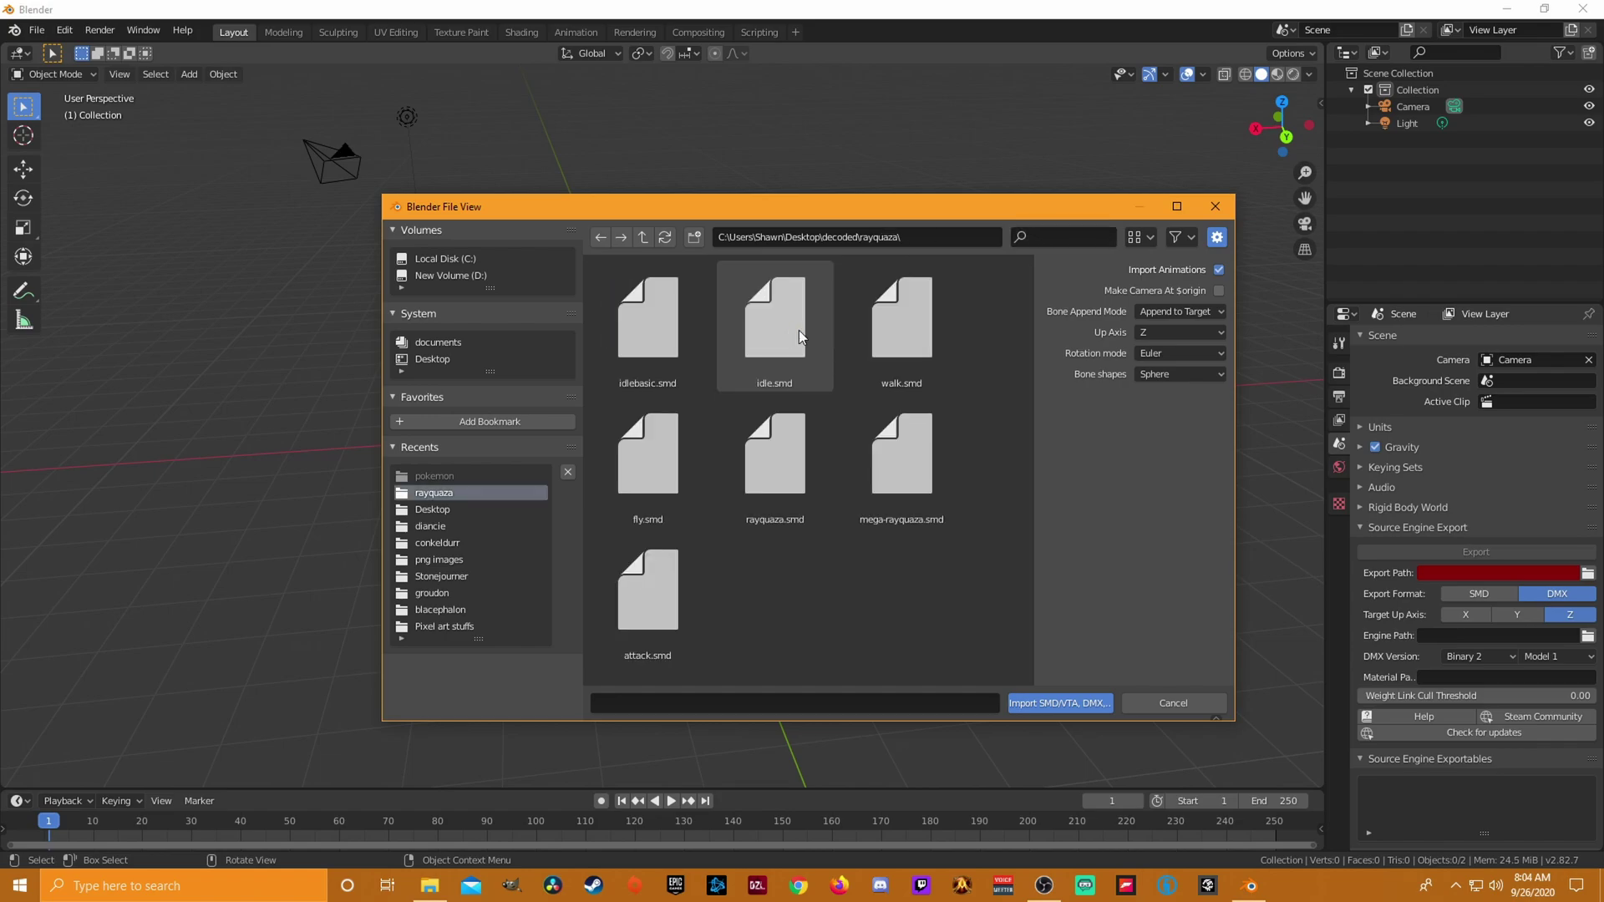
{"action": "double_click", "coordinate": [775, 478]}
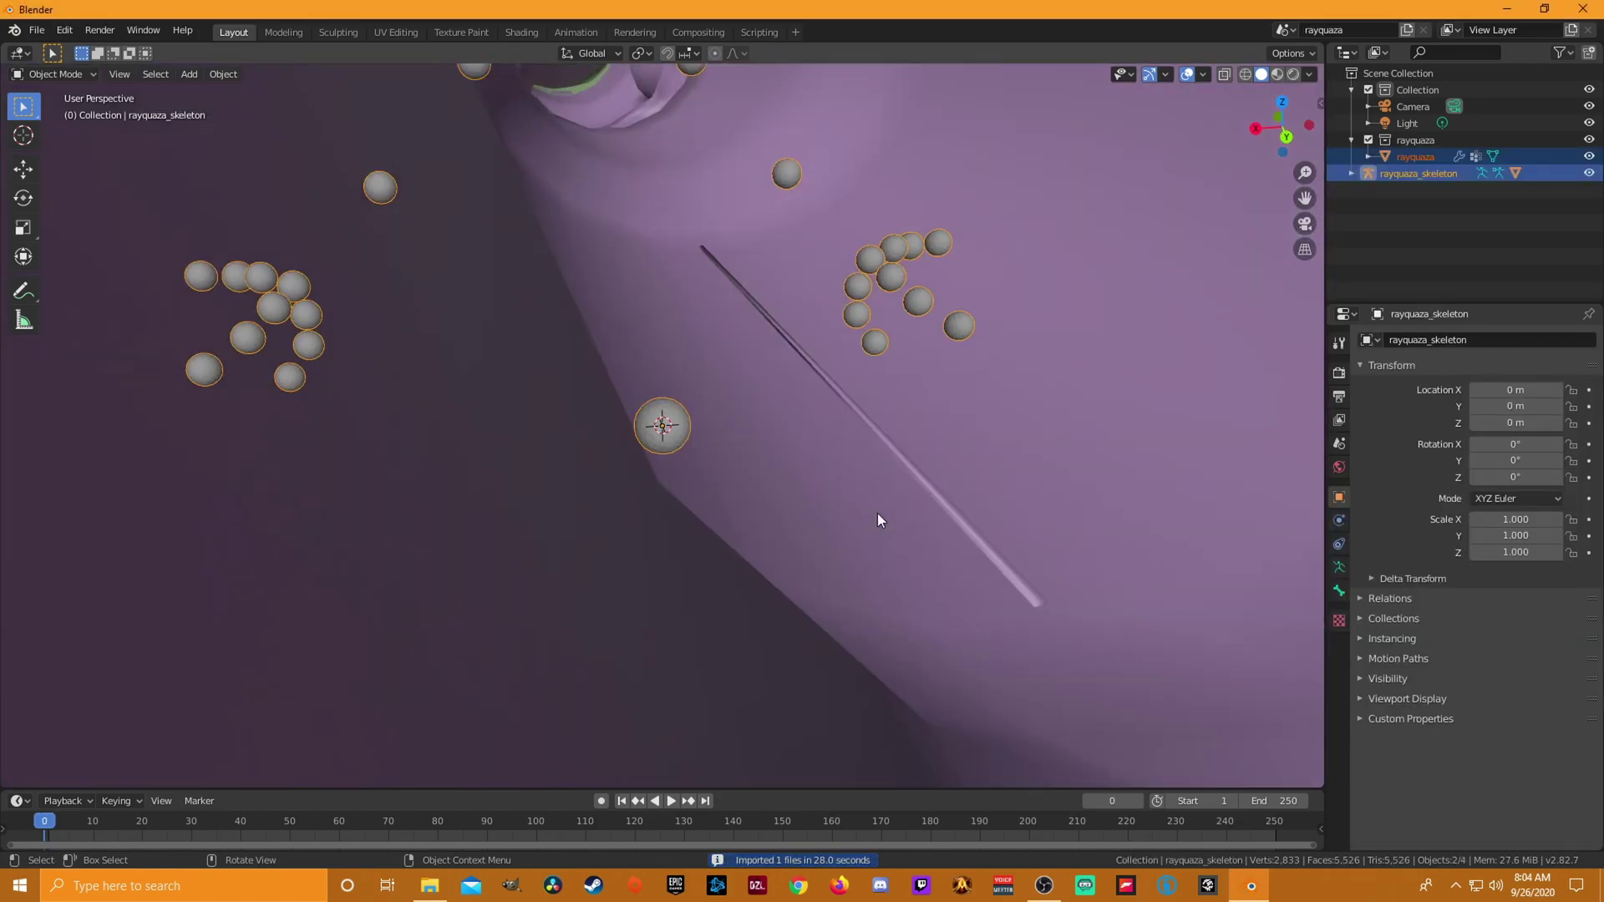
- Hide rayquaza_skeleton from the viewport using its Outliner eye icon
{"action": "scroll", "coordinate": [877, 513], "scroll_direction": "down", "scroll_amount": 10}
{"action": "middle_click_drag", "start_coordinate": [546, 516], "coordinate": [804, 499]}
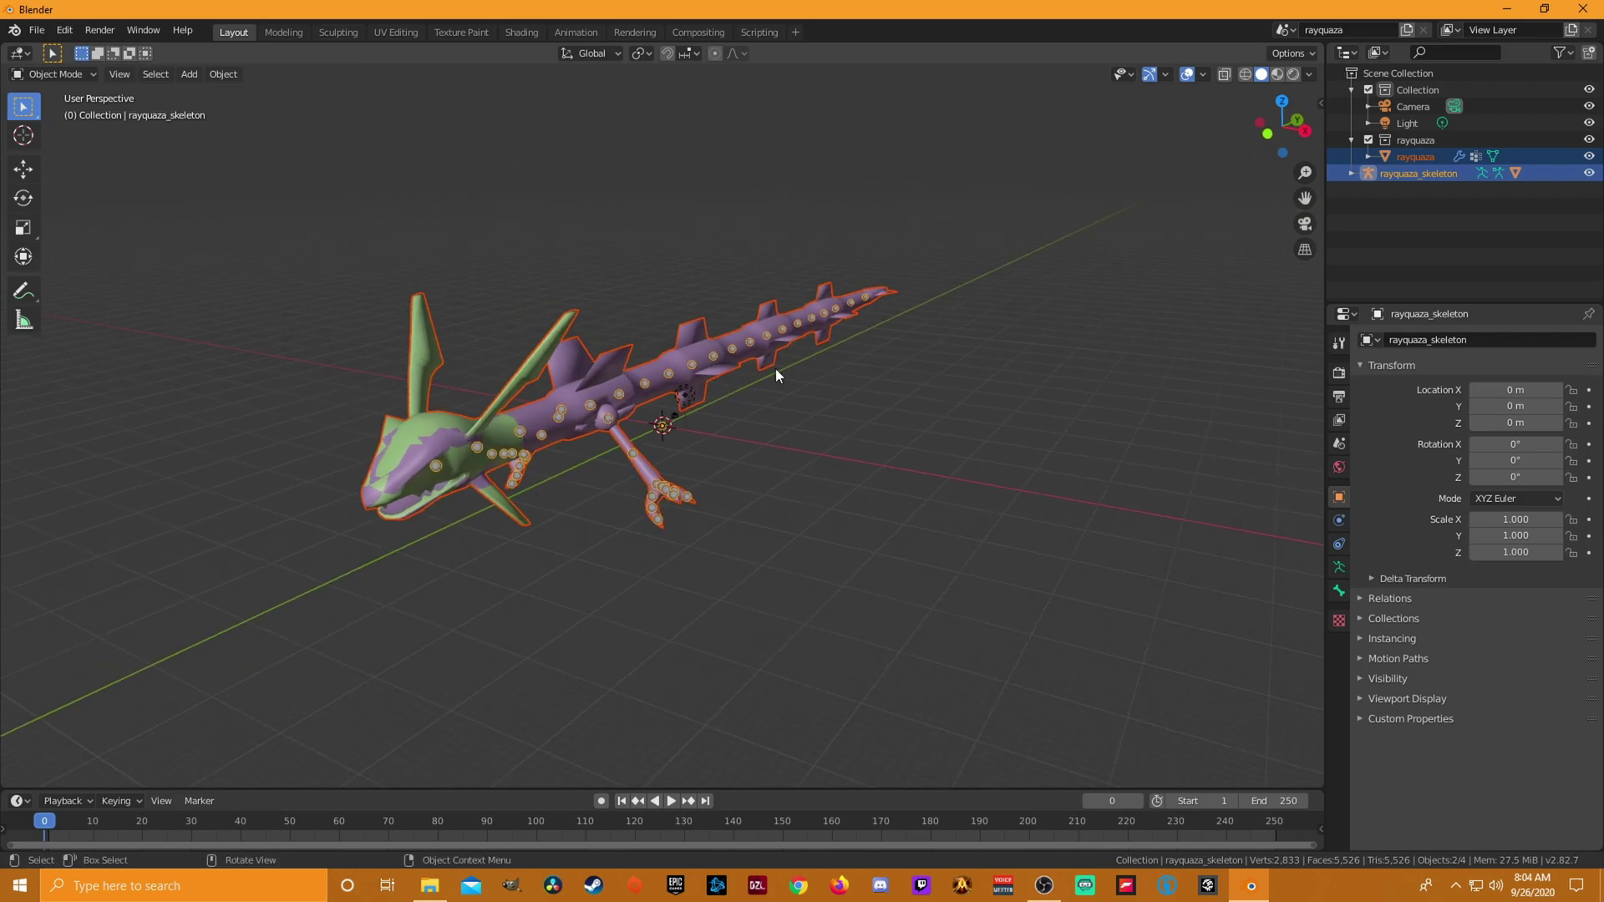
{"action": "left_click", "coordinate": [1393, 175], "text": "ctrl"}
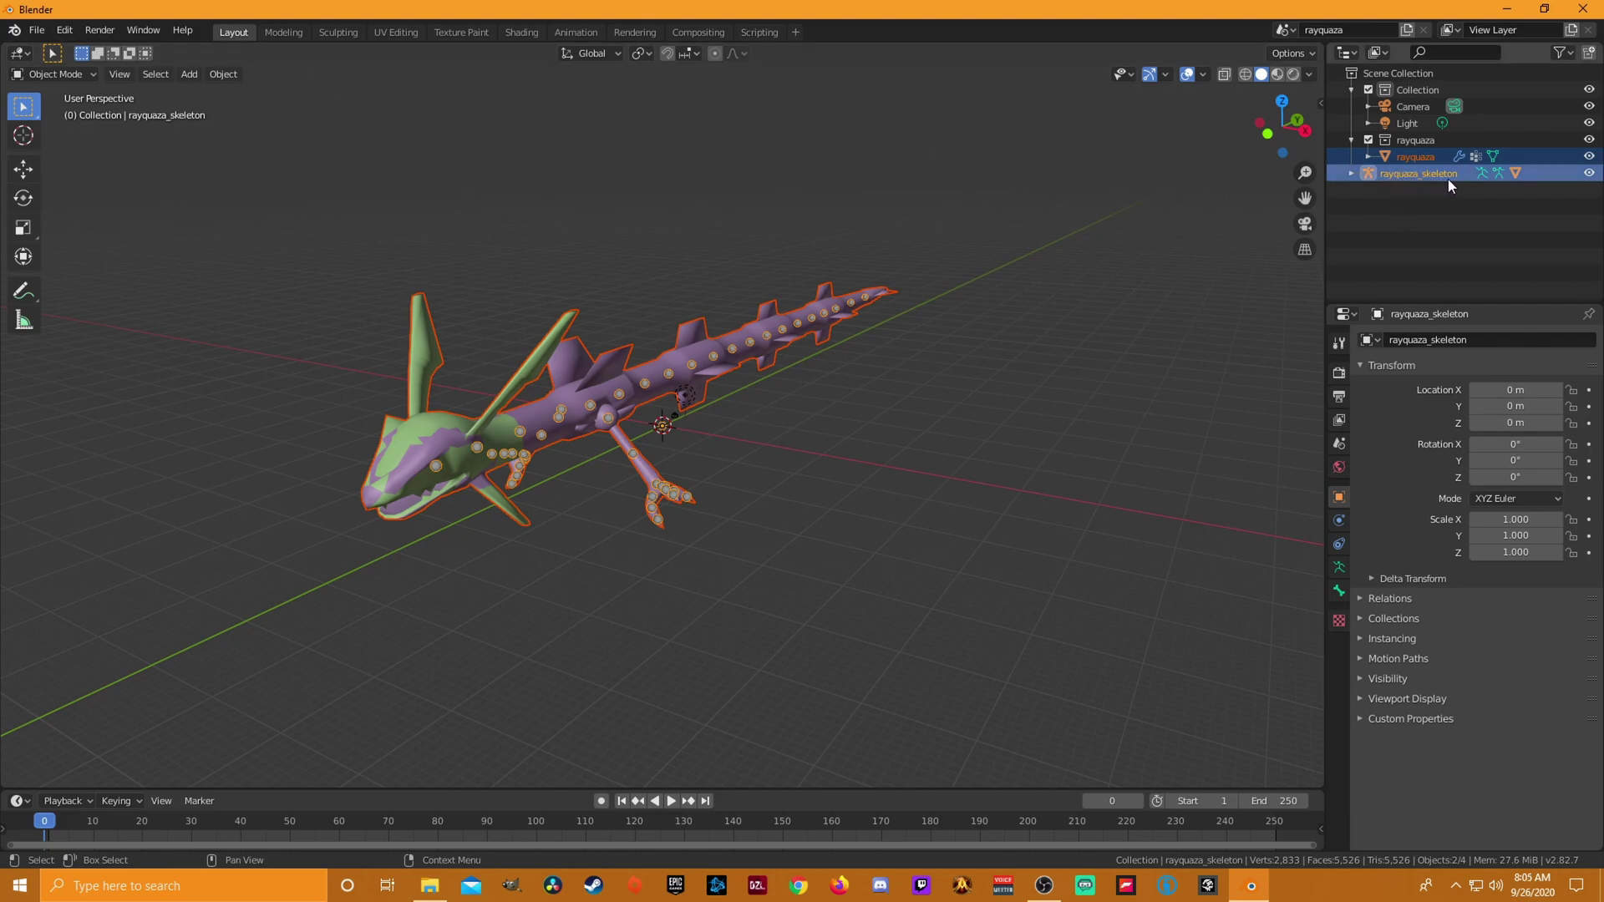
{"action": "left_click", "coordinate": [1589, 173]}
- Select the rayquaza mesh and make it the active object
{"action": "left_click", "coordinate": [963, 555]}
{"action": "middle_click_drag", "start_coordinate": [543, 649], "coordinate": [443, 413]}
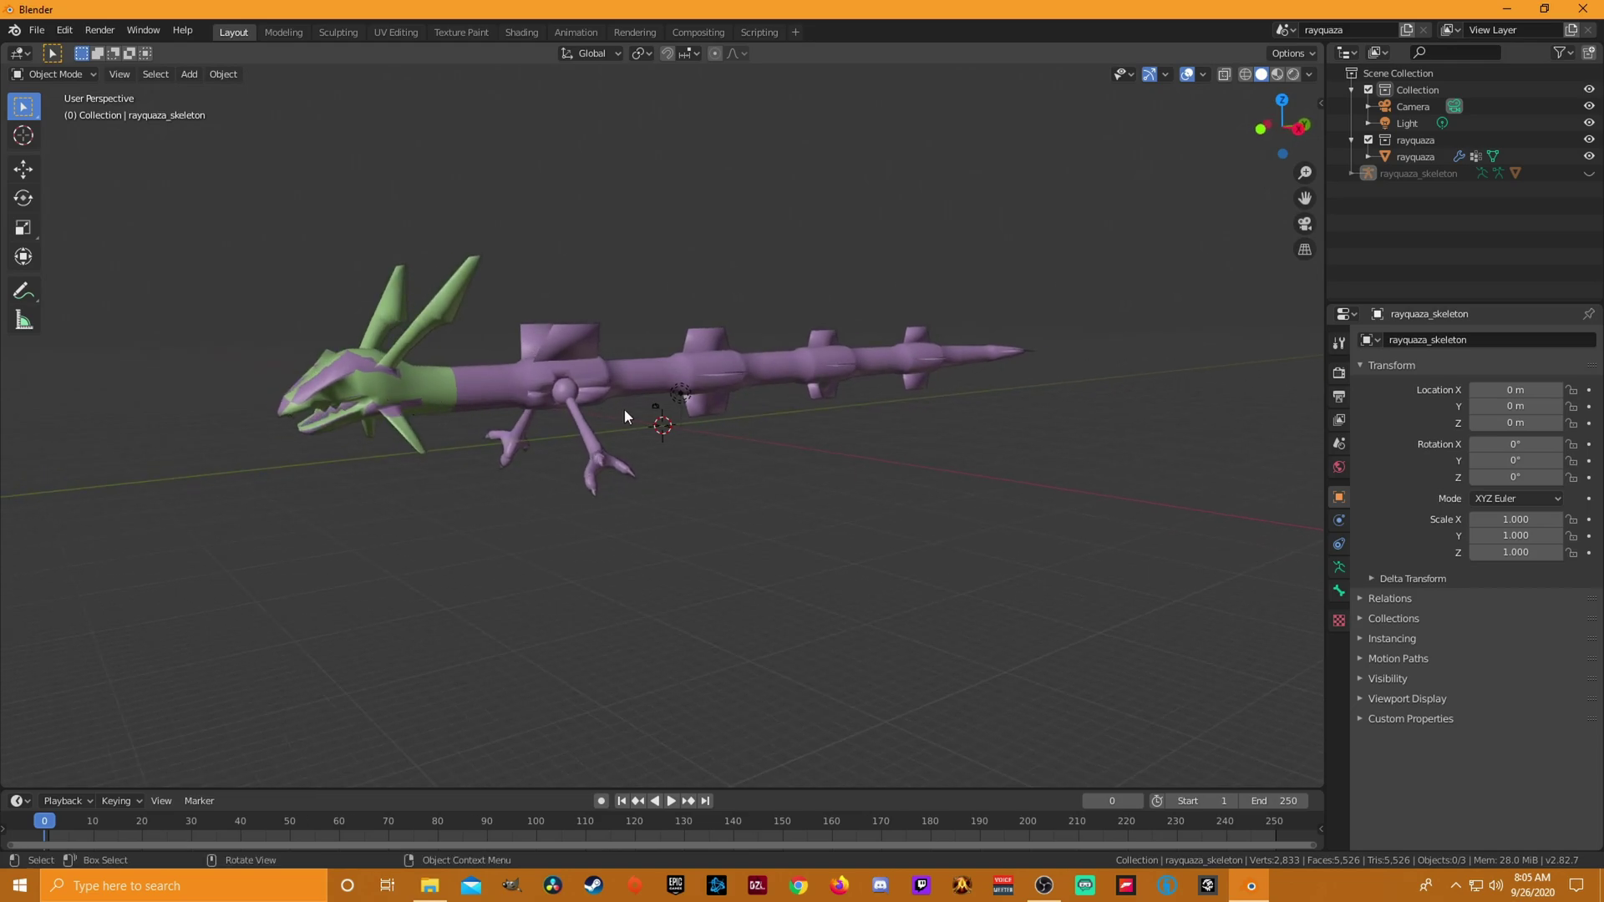
{"action": "key", "text": "bracketright"}
{"action": "middle_click_drag", "start_coordinate": [483, 617], "coordinate": [534, 617]}
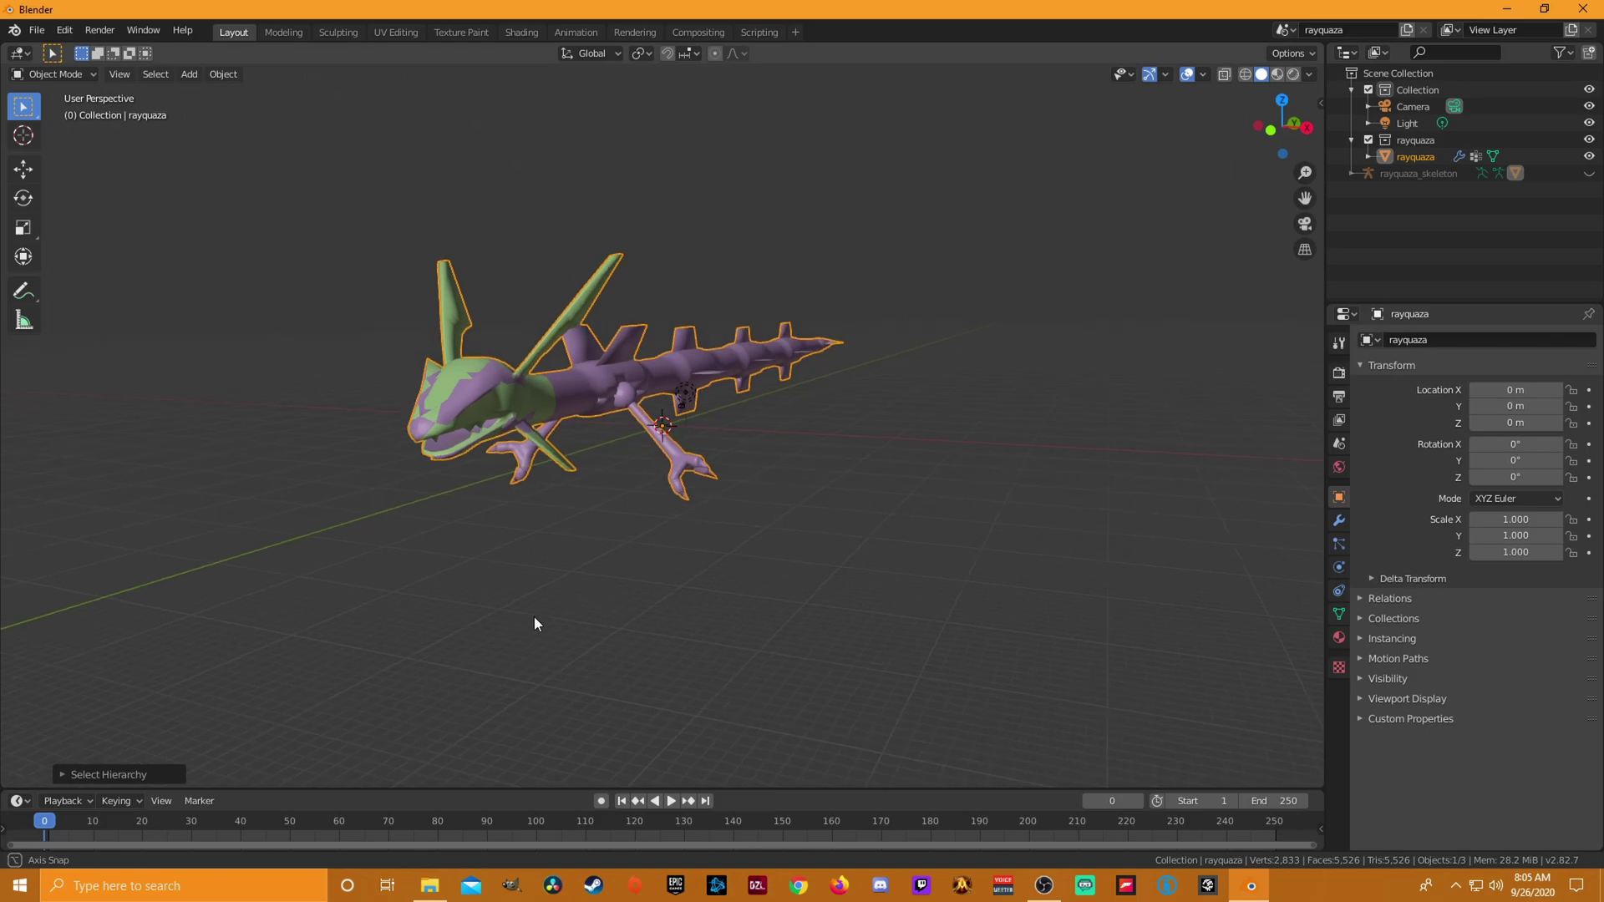
{"action": "left_click", "coordinate": [581, 389]}
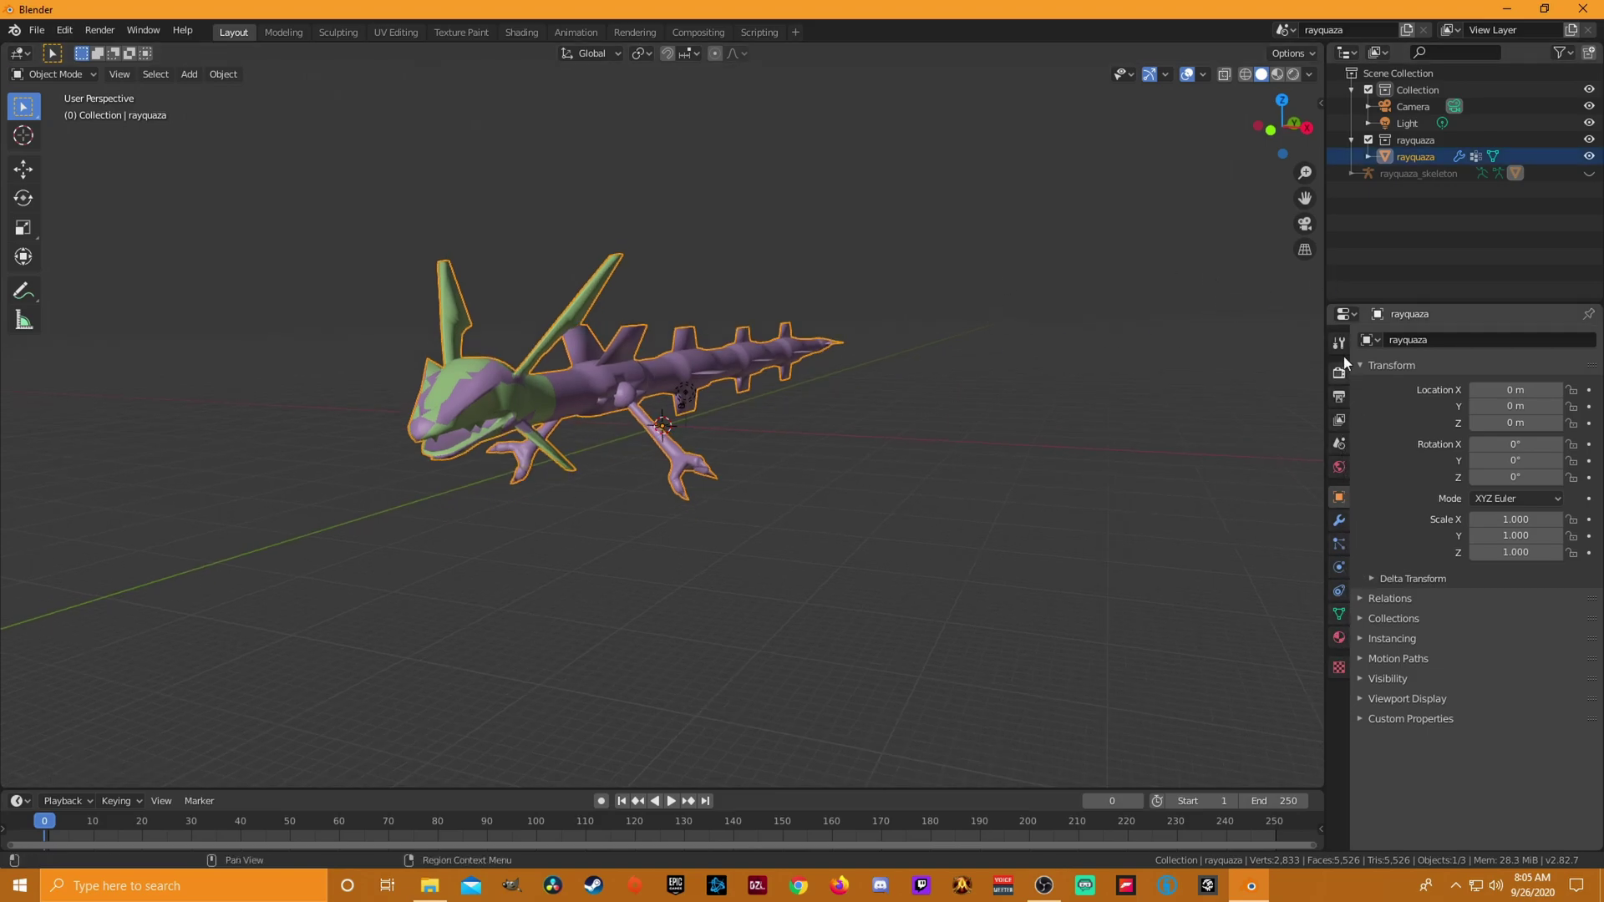
- Replace the None.001 material on the rayquaza mesh with a new material, Material.001
{"action": "left_click", "coordinate": [1336, 640]}
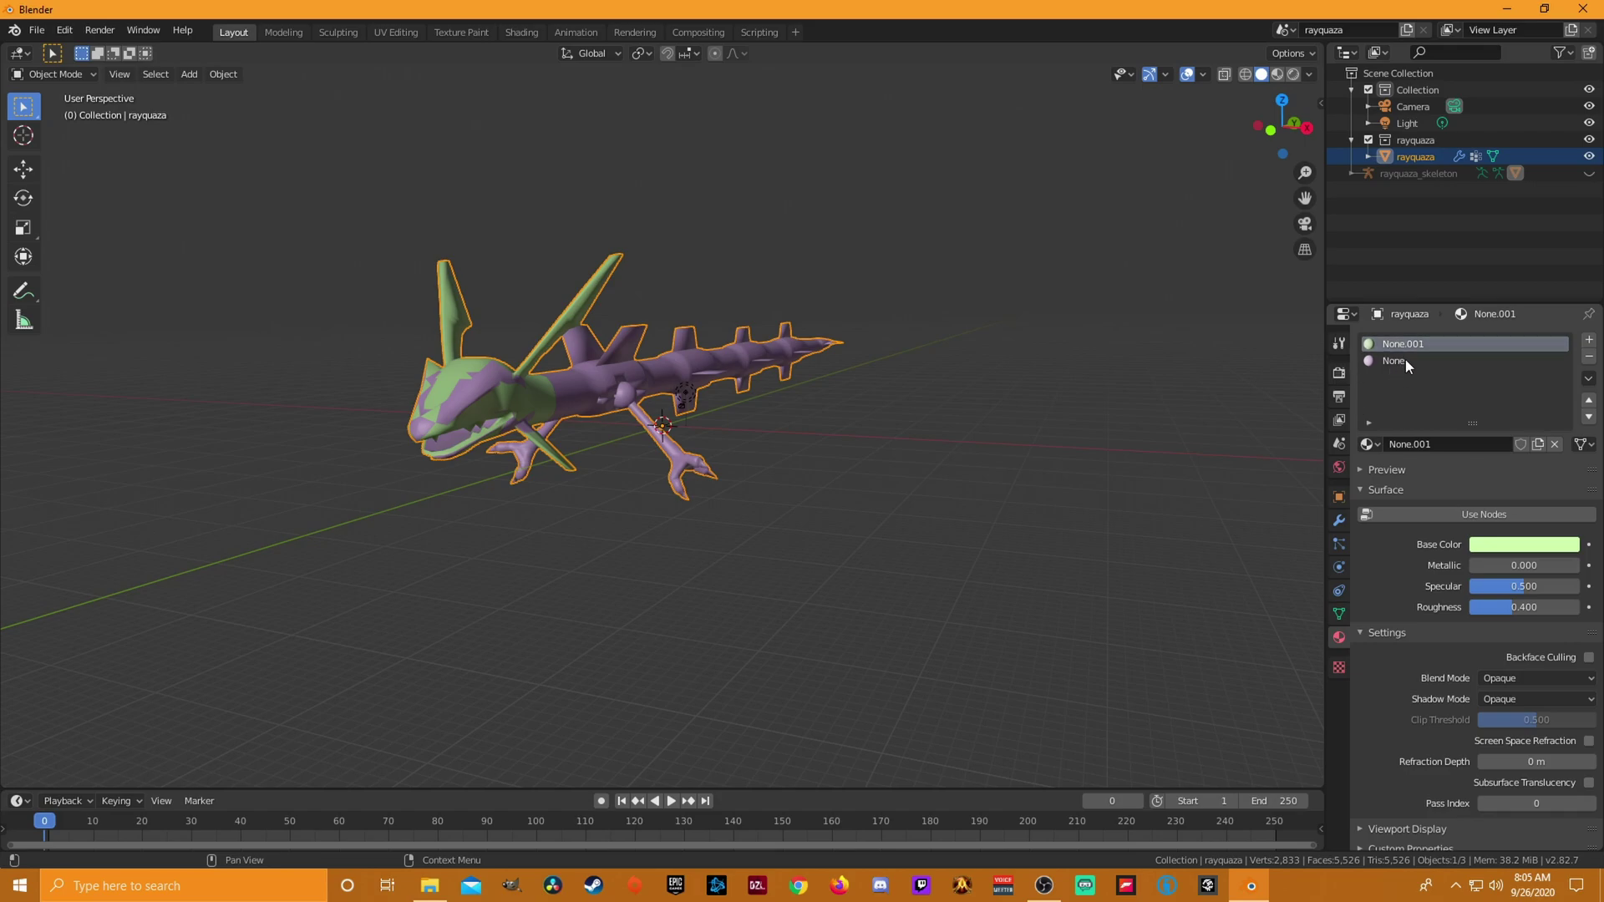
{"action": "left_click", "coordinate": [1554, 445]}
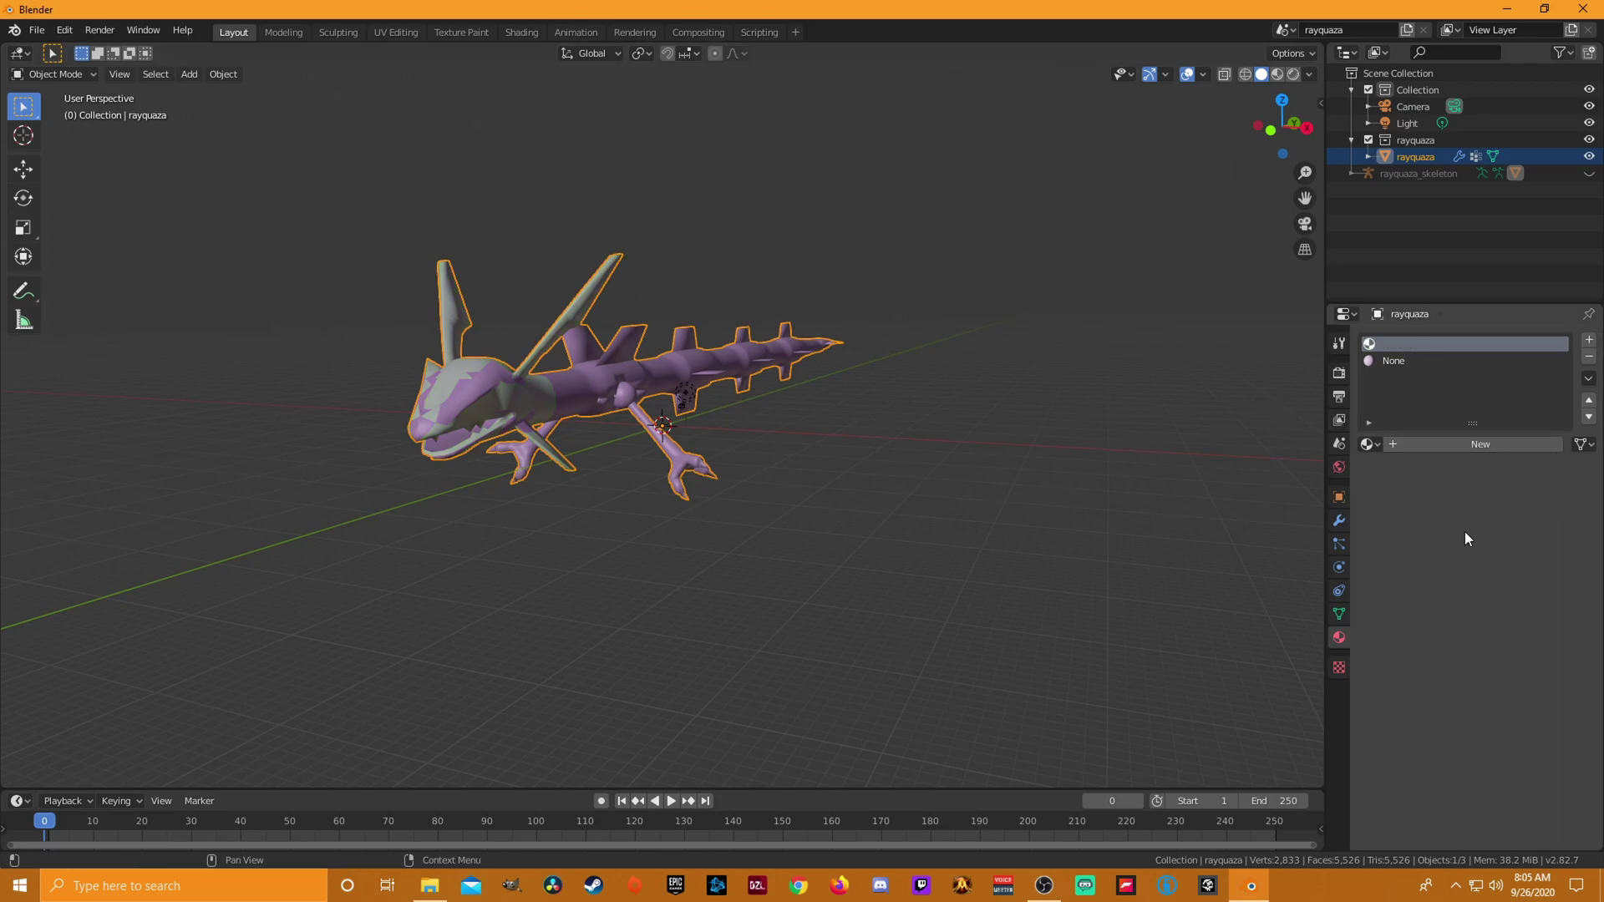
{"action": "left_click", "coordinate": [1480, 445]}
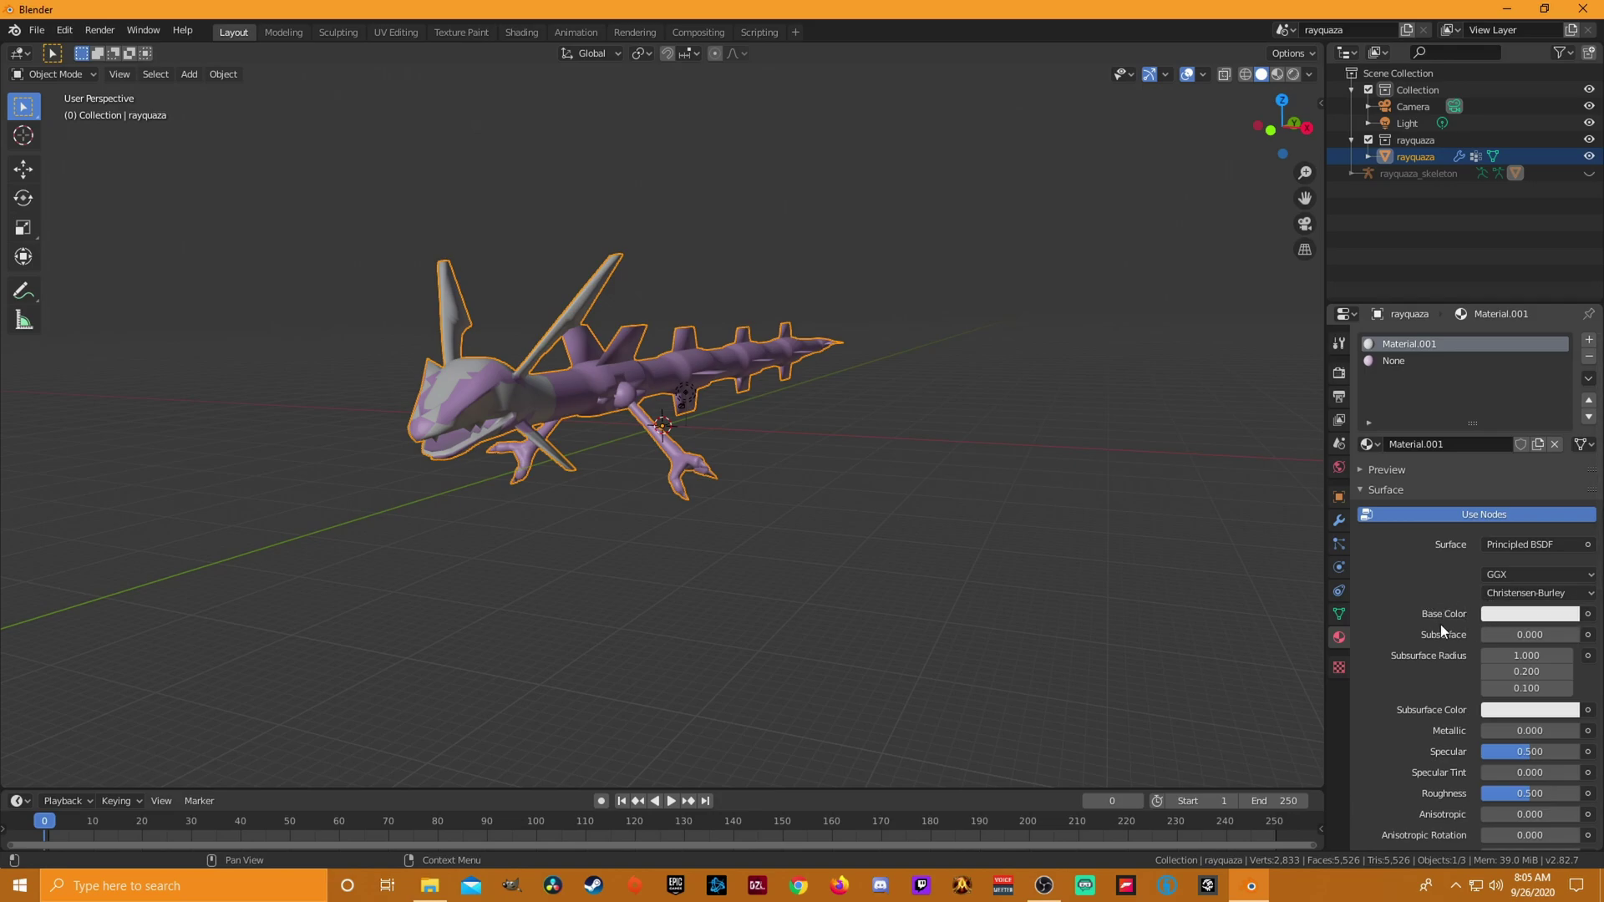
- Drive Material.001's Base Color with an Image Texture and browse for the image
{"action": "left_click", "coordinate": [1527, 613]}
{"action": "left_click", "coordinate": [1588, 614]}
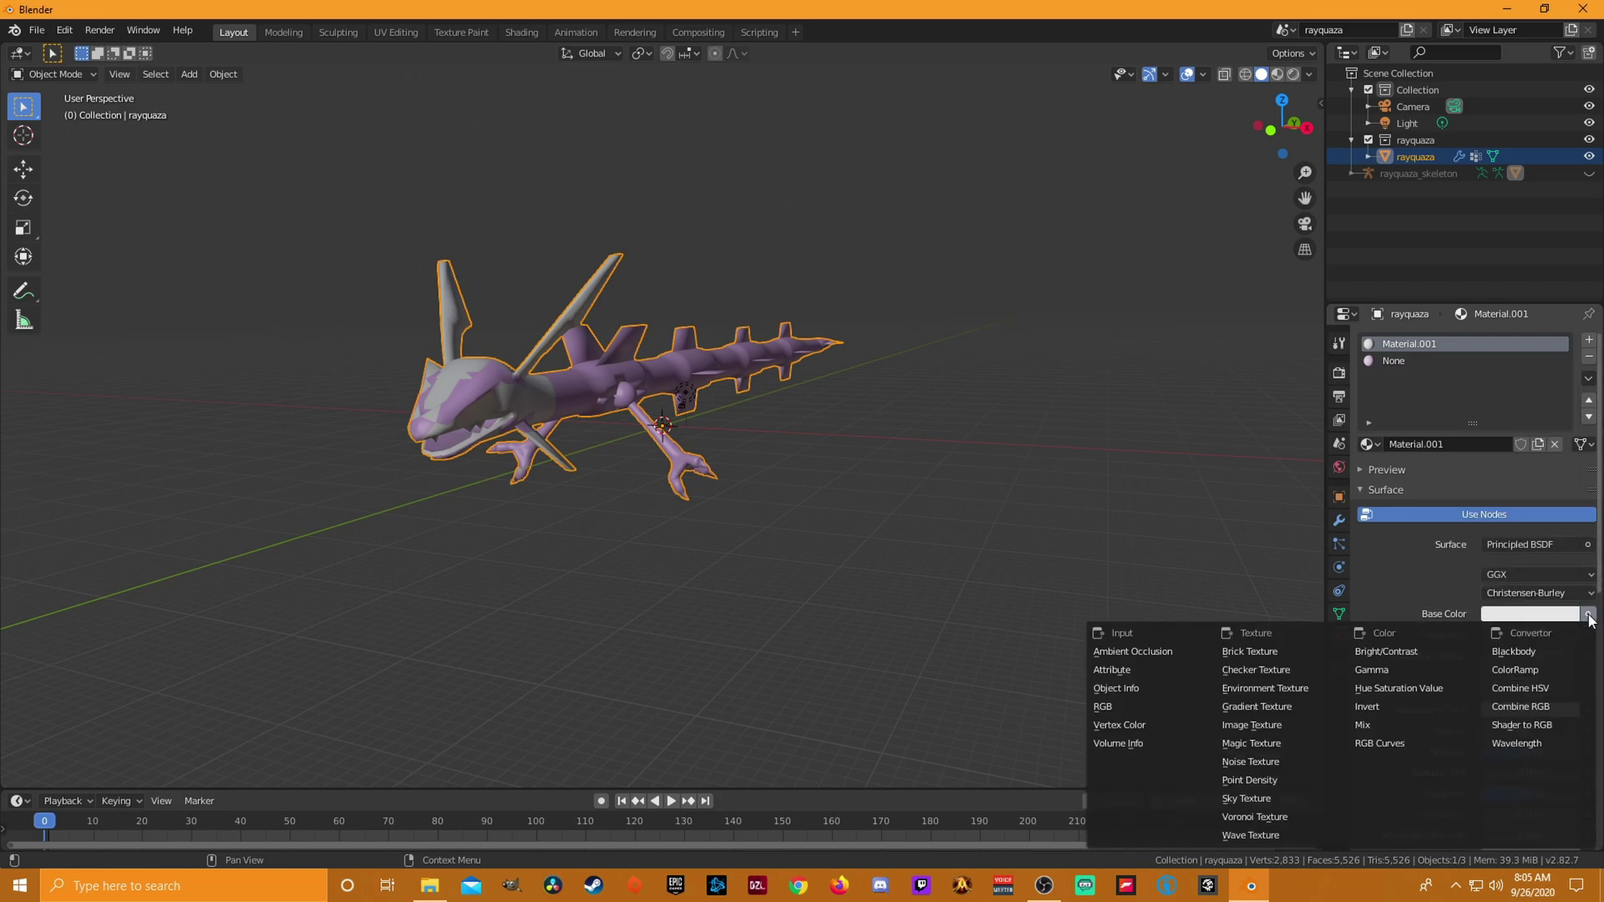
{"action": "left_click", "coordinate": [1247, 725]}
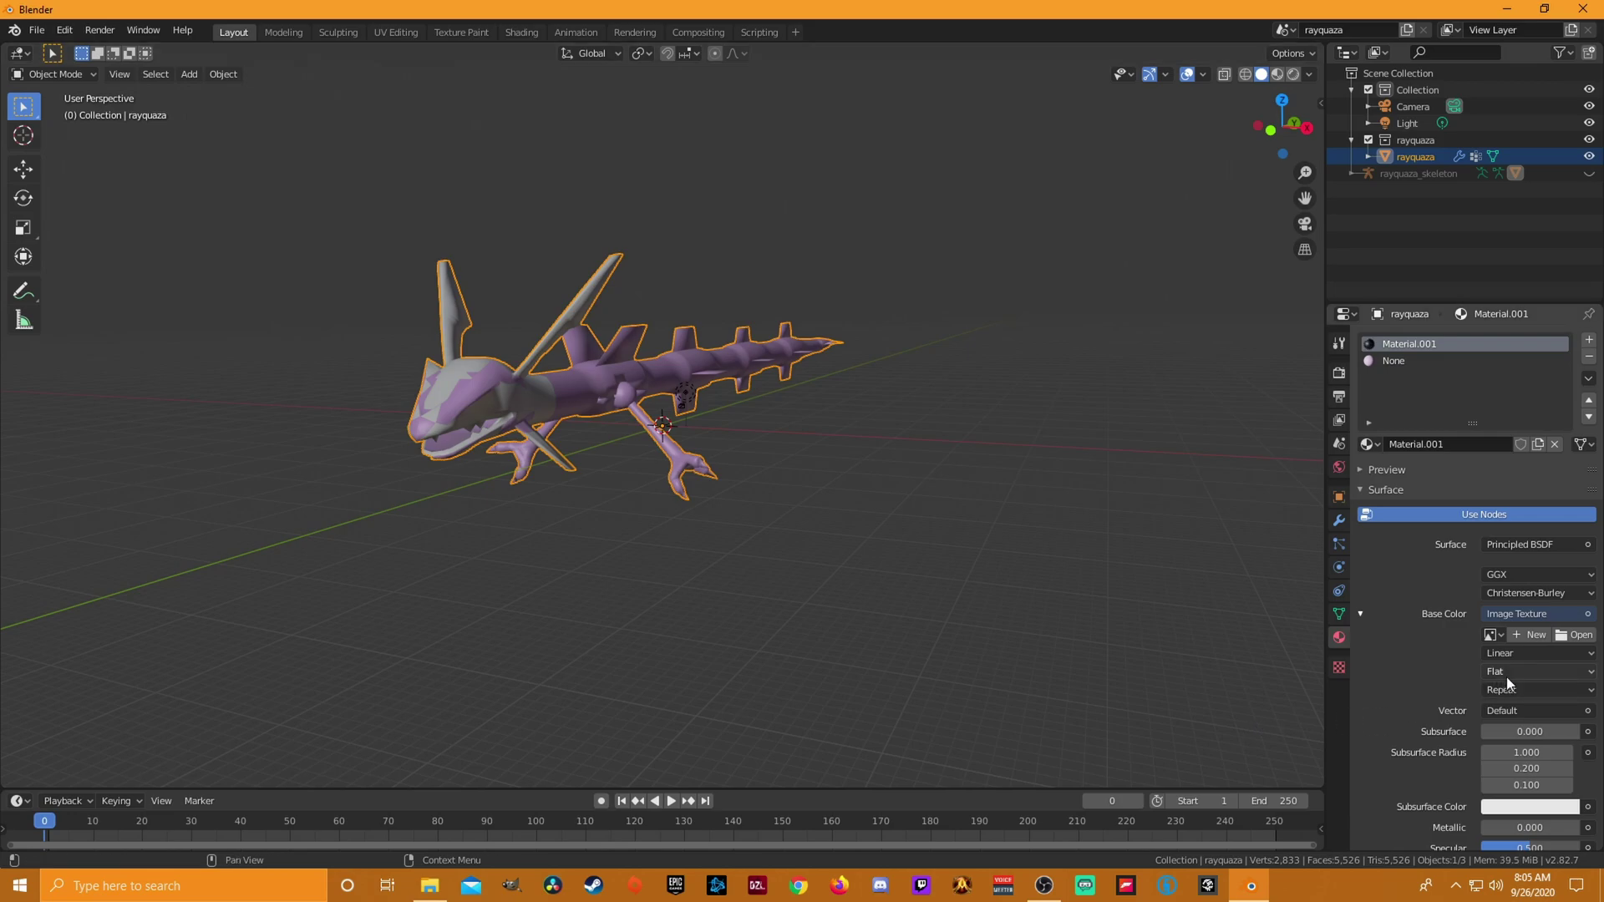
{"action": "left_click", "coordinate": [1573, 636]}
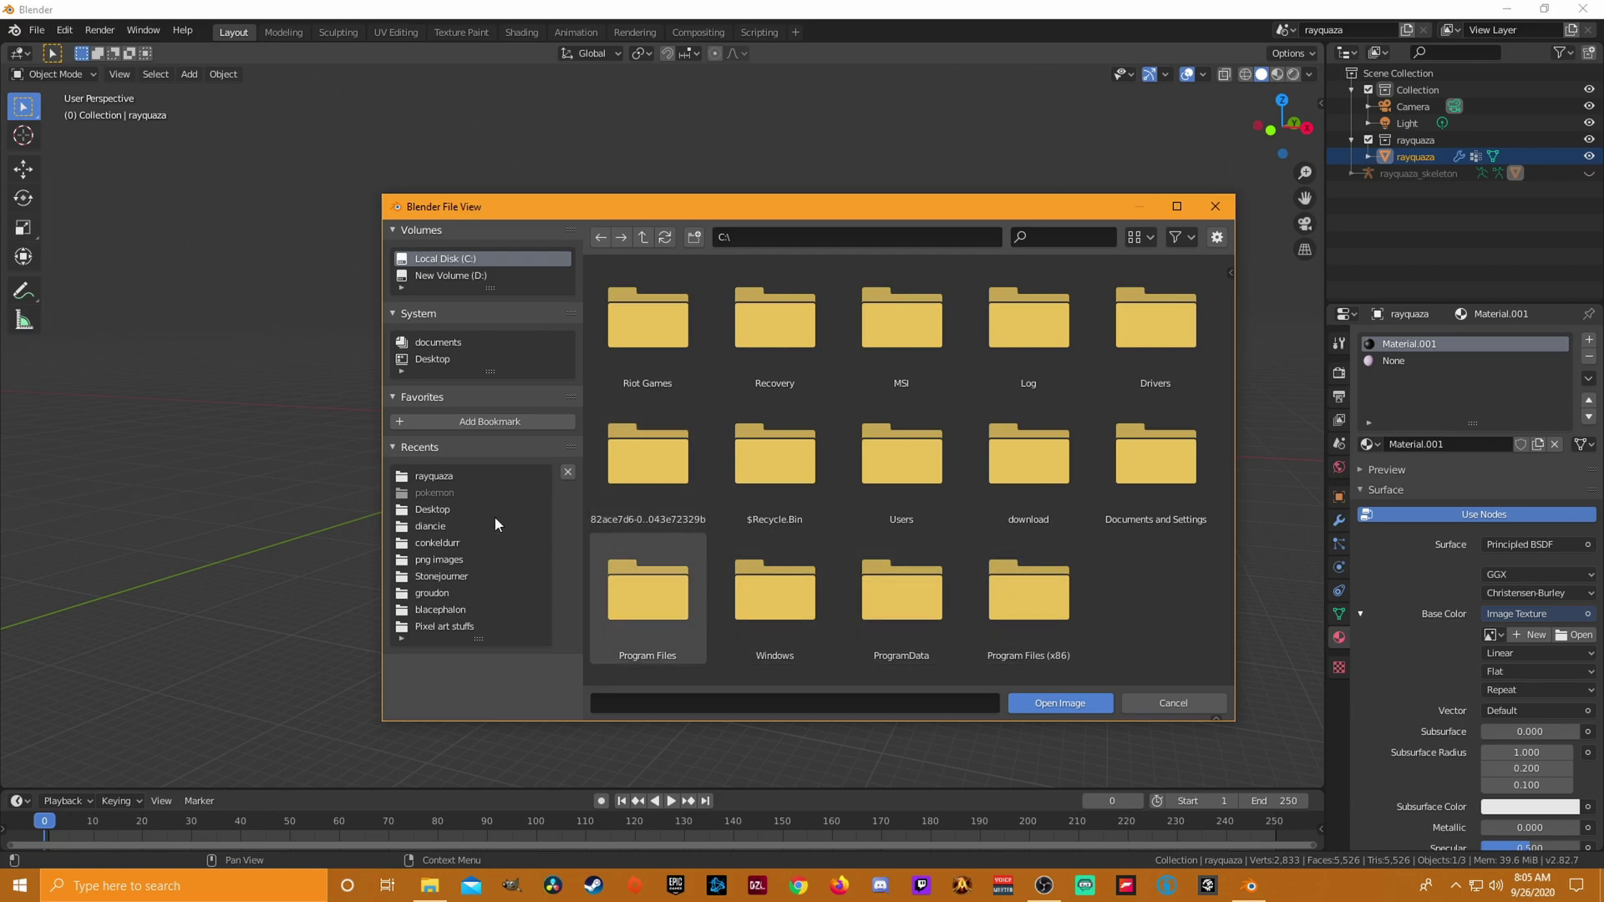
- Browse to Desktop > Pixelmon OG Skins > assets > pixelmon > textures > pokemon
{"action": "left_click", "coordinate": [454, 507]}
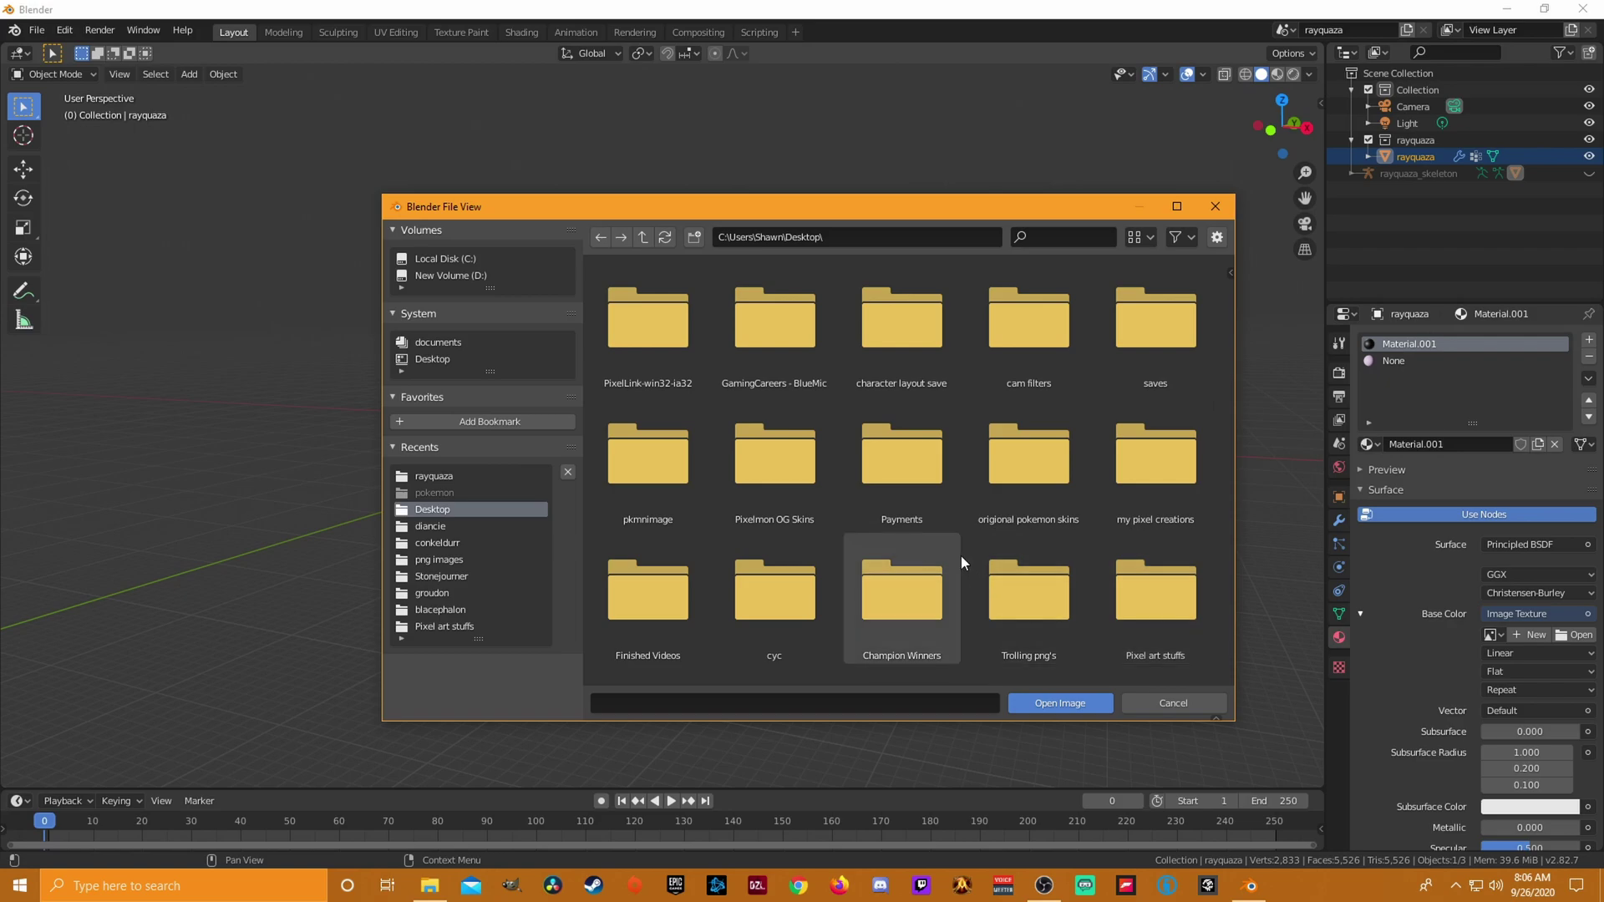
{"action": "scroll", "coordinate": [1039, 466], "scroll_direction": "down", "scroll_amount": 2}
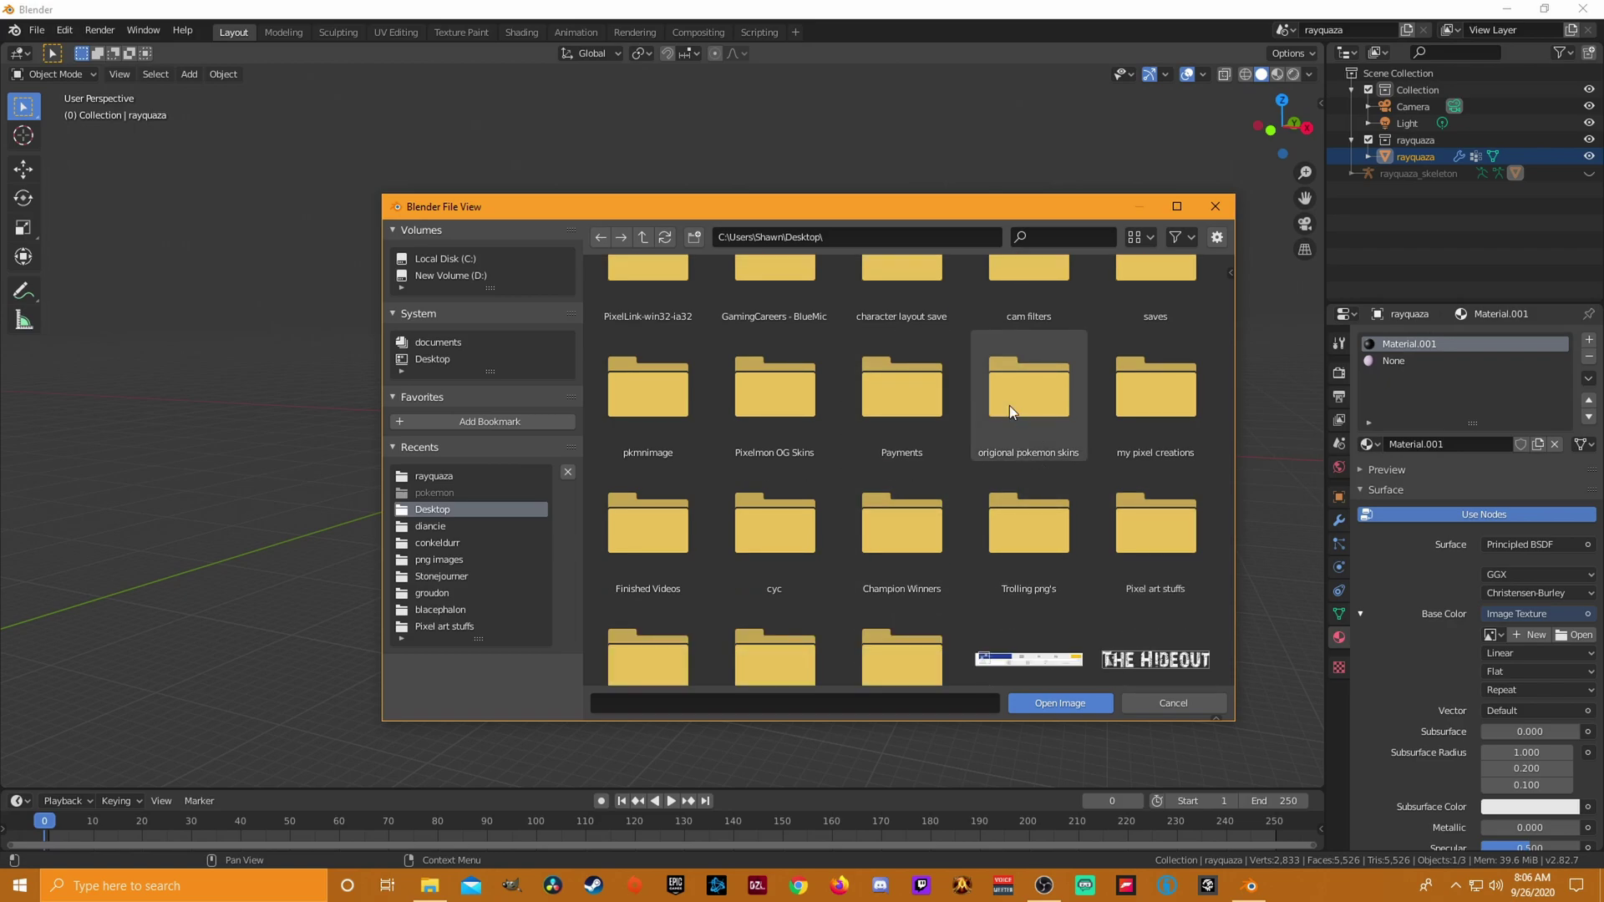
{"action": "scroll", "coordinate": [996, 500], "scroll_direction": "down", "scroll_amount": 6}
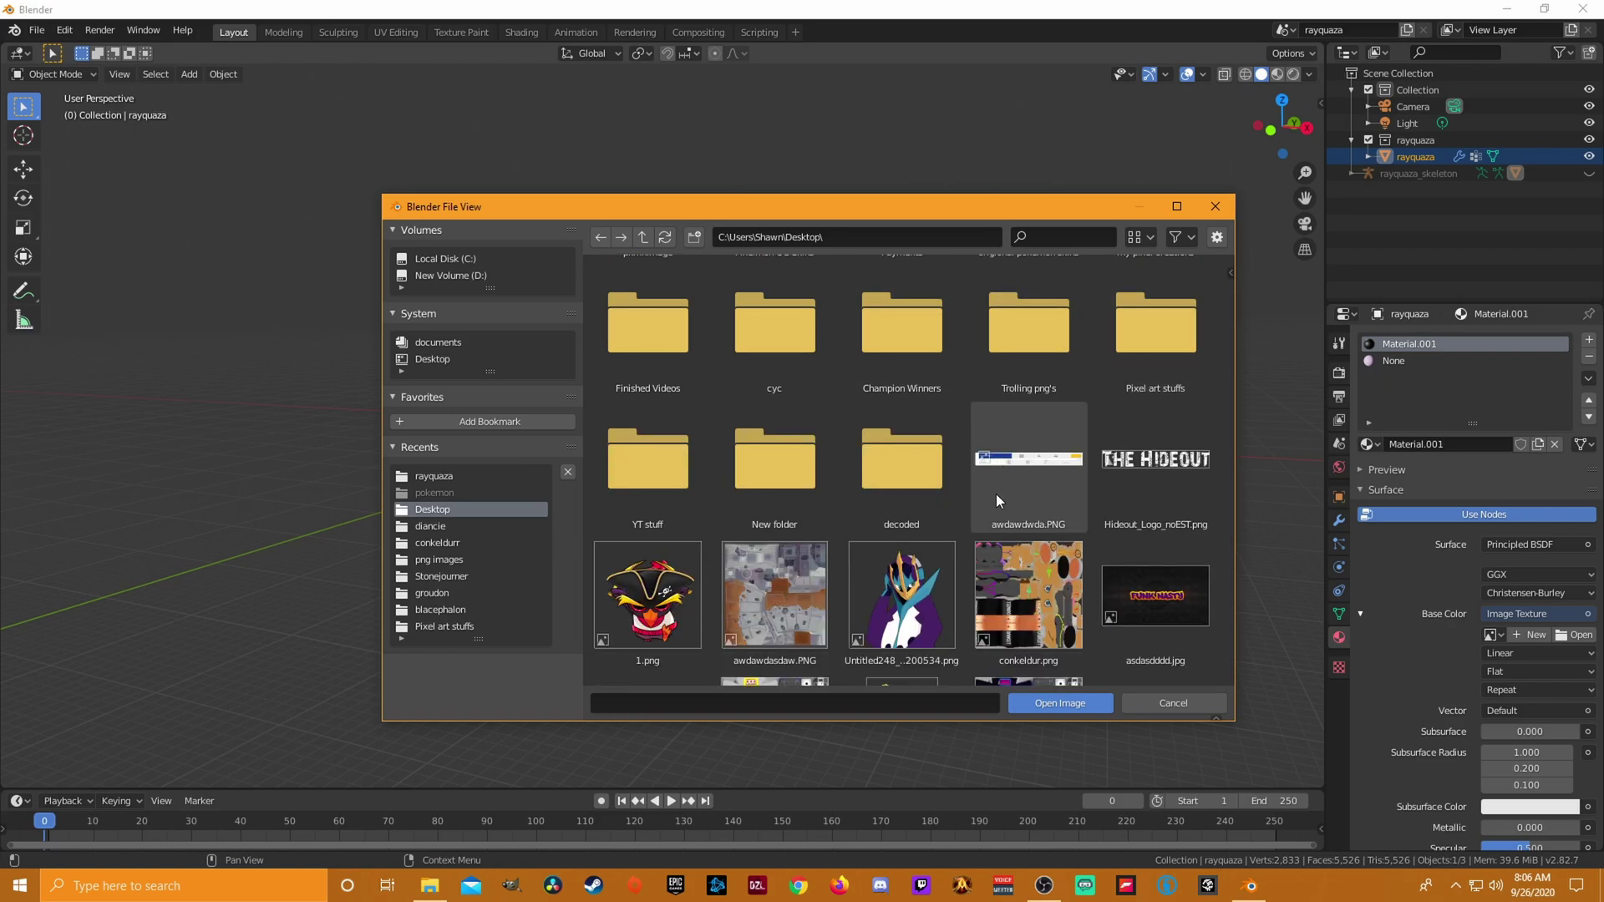
{"action": "scroll", "coordinate": [996, 494], "scroll_direction": "up", "scroll_amount": 7}
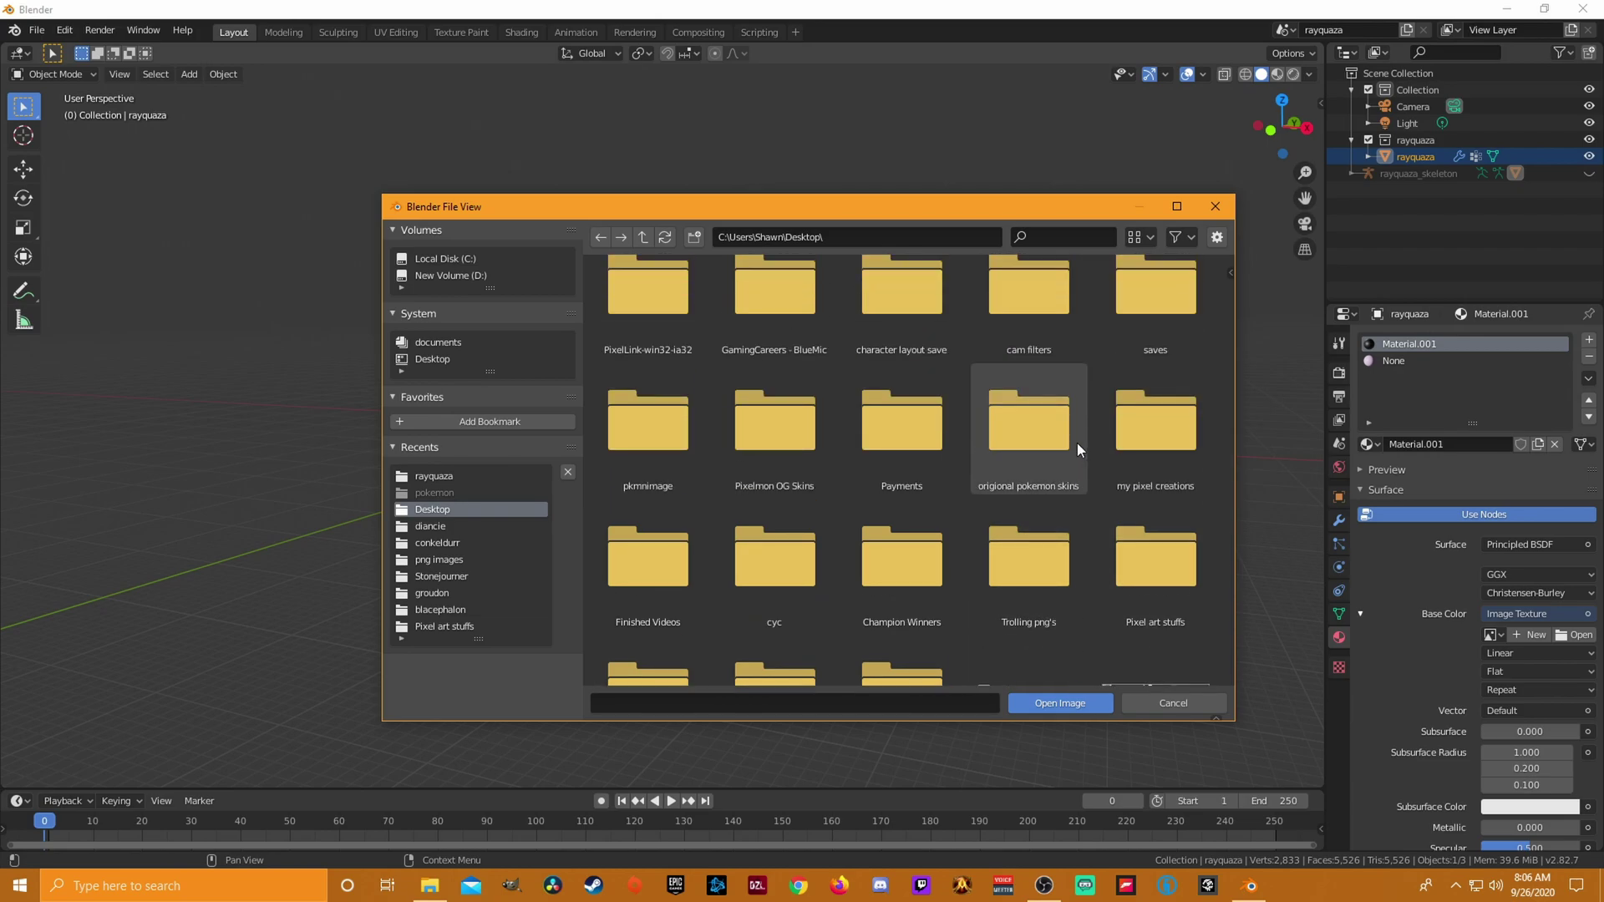
{"action": "double_click", "coordinate": [764, 439]}
{"action": "double_click", "coordinate": [668, 326]}
{"action": "double_click", "coordinate": [665, 326]}
{"action": "double_click", "coordinate": [642, 321]}
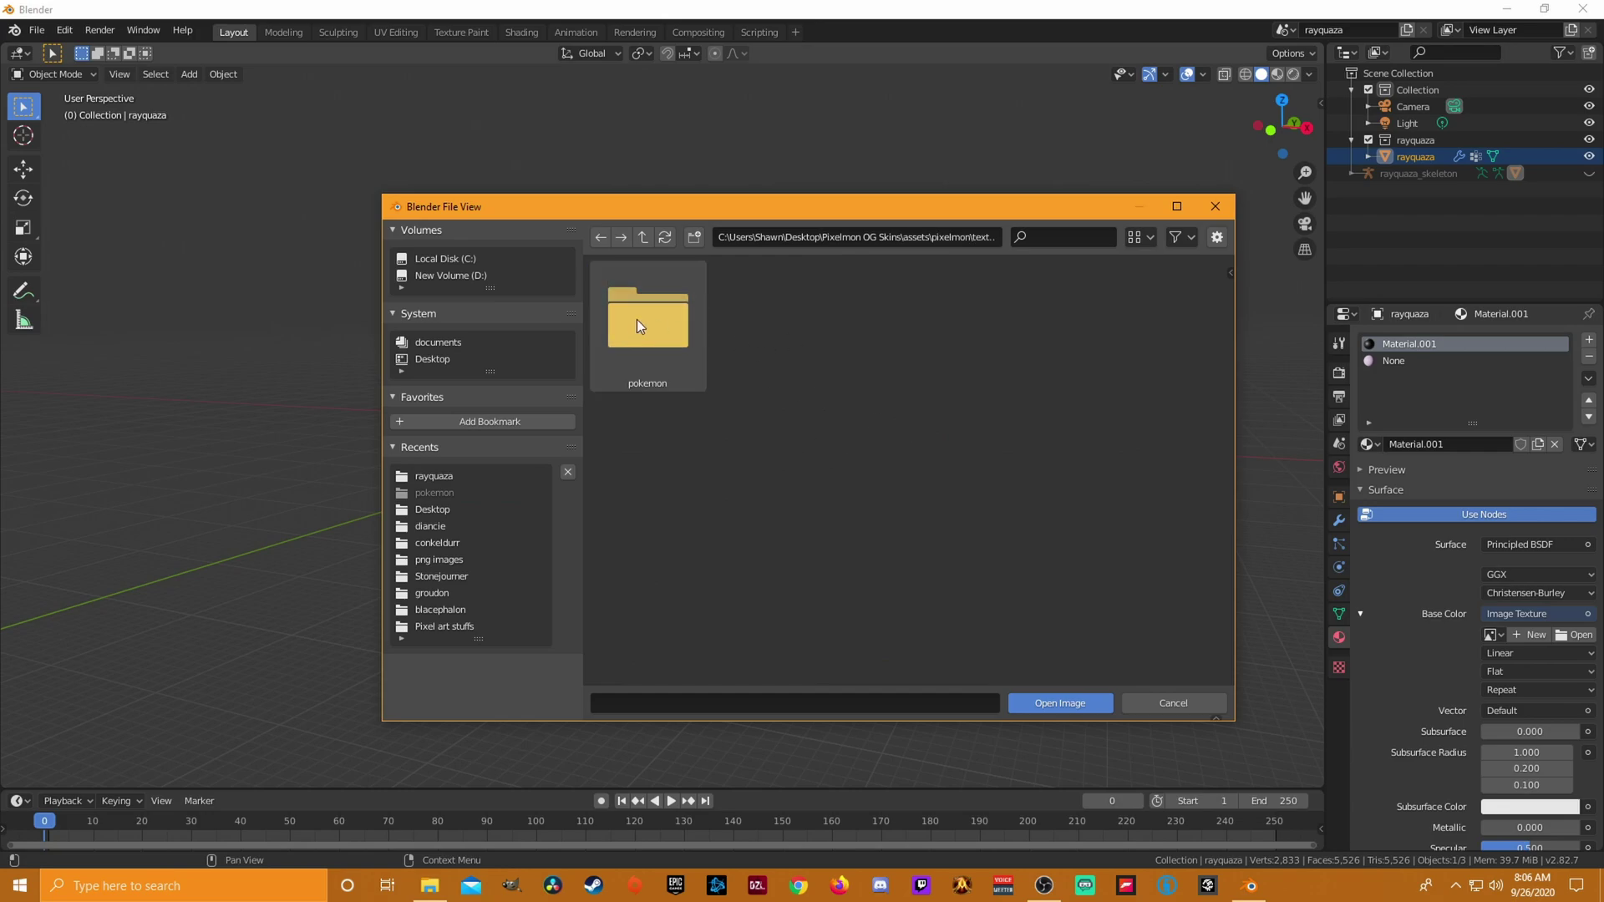
{"action": "double_click", "coordinate": [659, 321]}
- Filter the files by 'ray' and load rayquaza.png as the Base Color texture
{"action": "scroll", "coordinate": [1080, 457], "scroll_direction": "down", "scroll_amount": 5}
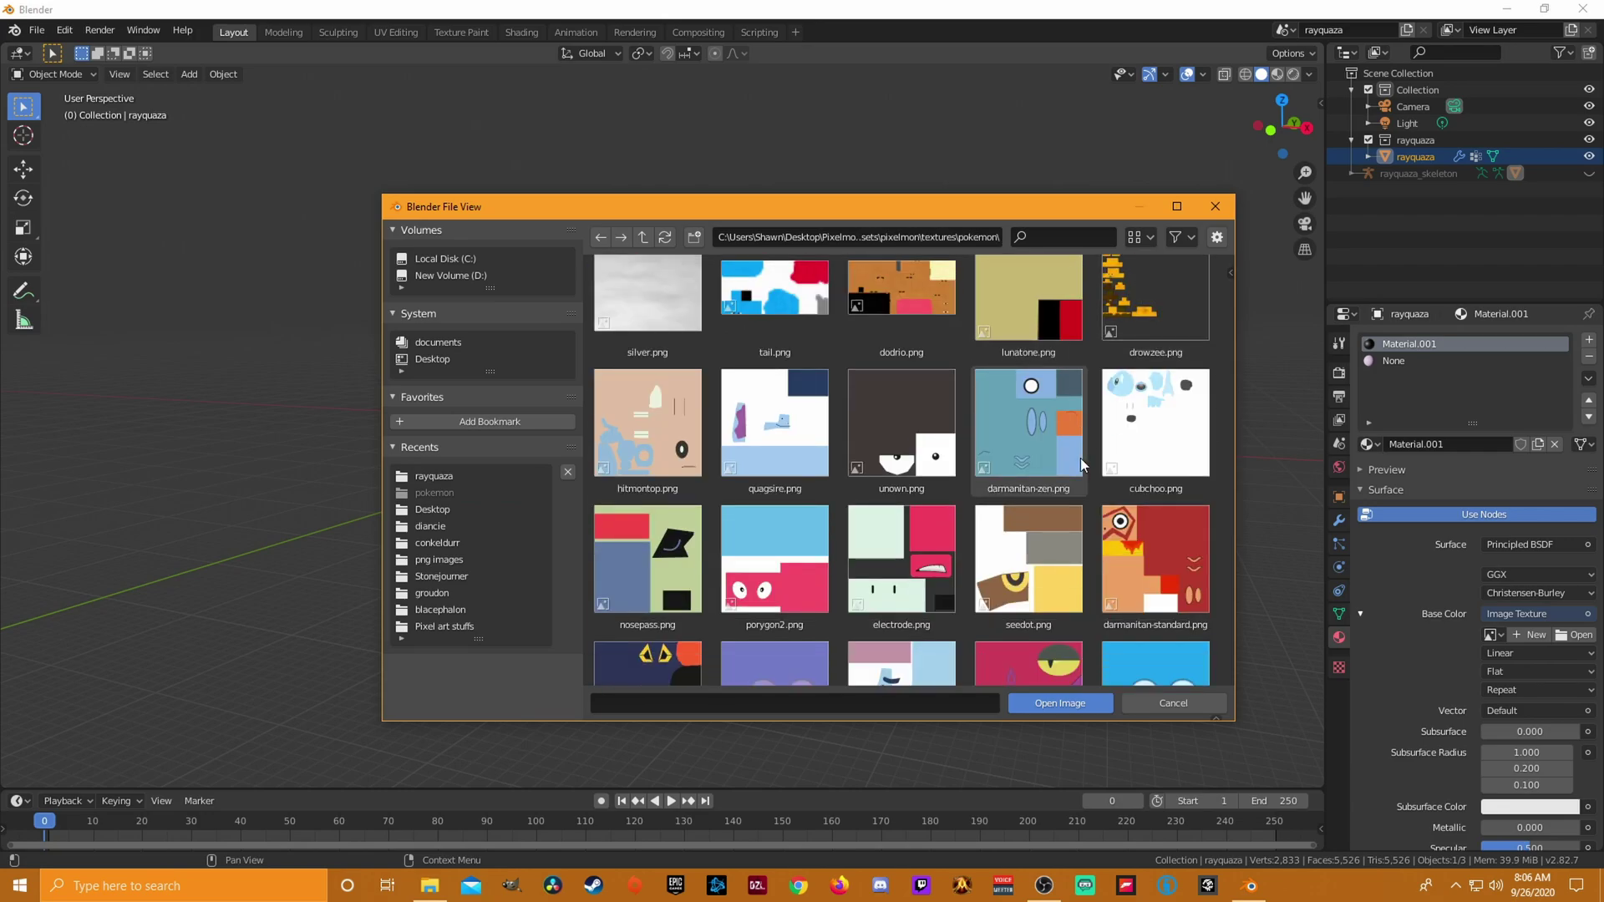
{"action": "scroll", "coordinate": [1080, 458], "scroll_direction": "down", "scroll_amount": 15}
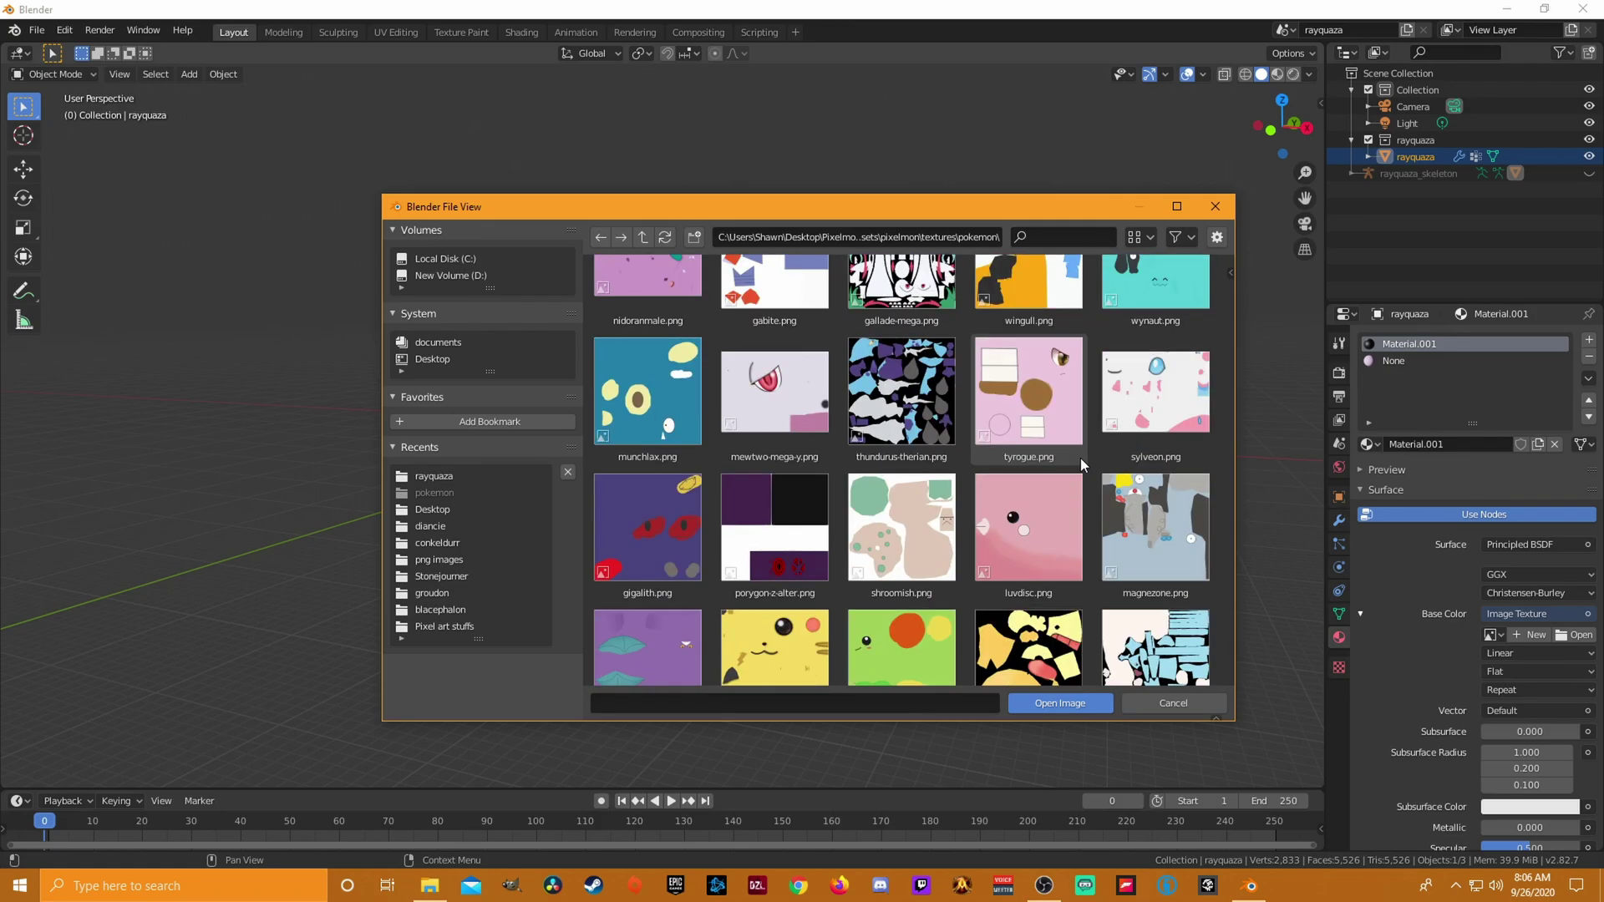
{"action": "scroll", "coordinate": [1080, 458], "scroll_direction": "up", "scroll_amount": 4}
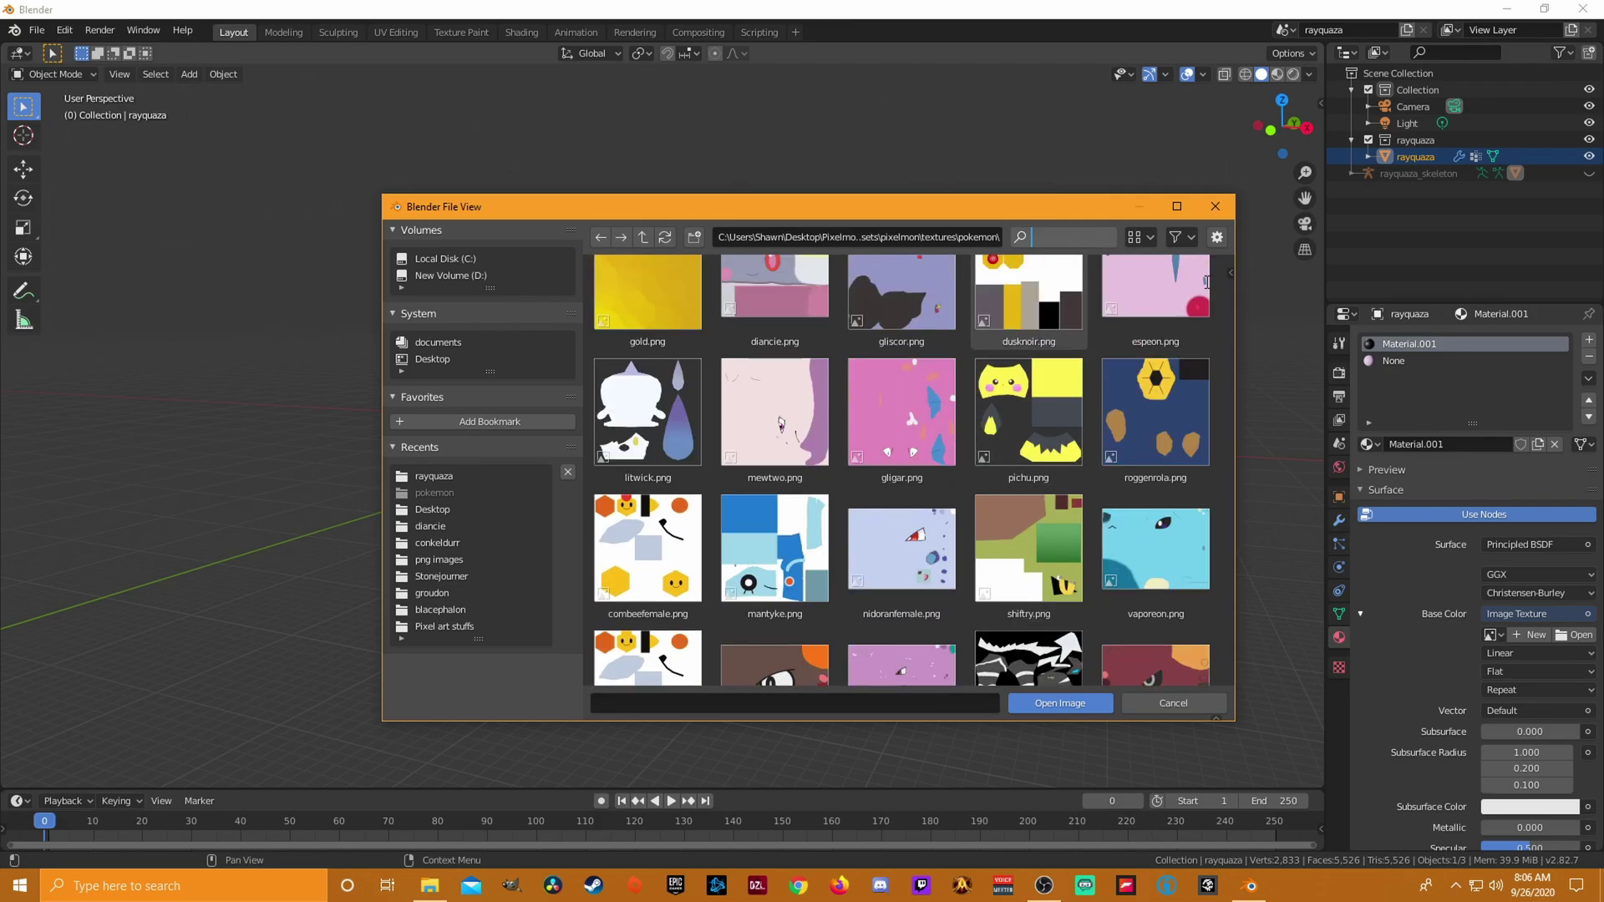
{"action": "type", "text": "ray"}
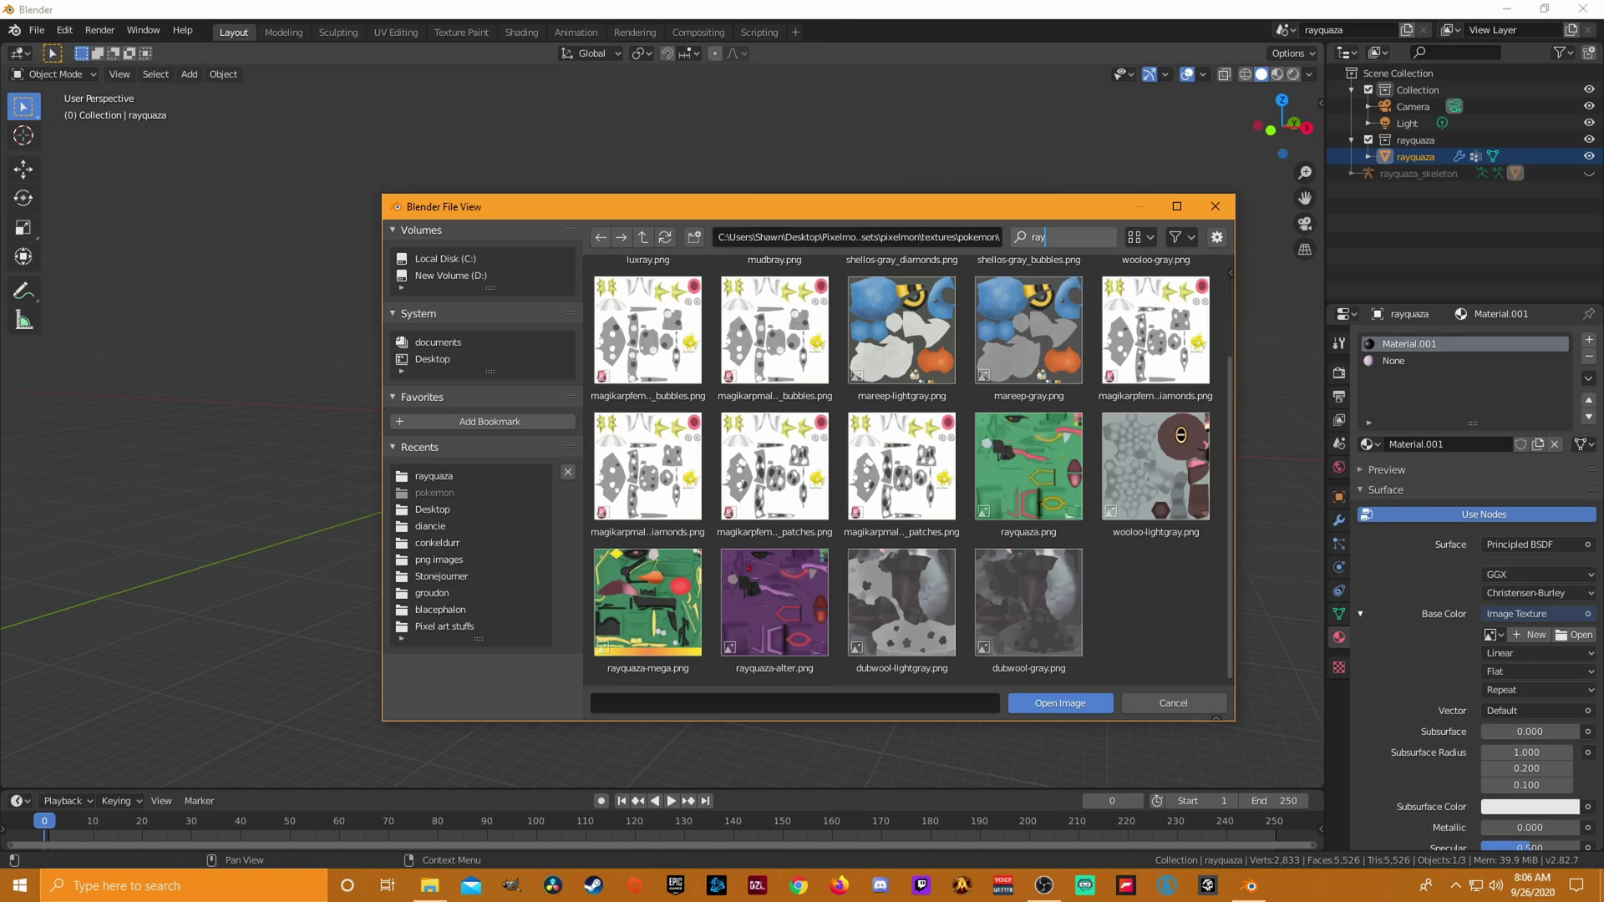
{"action": "key", "text": "Return"}
{"action": "double_click", "coordinate": [1054, 479]}
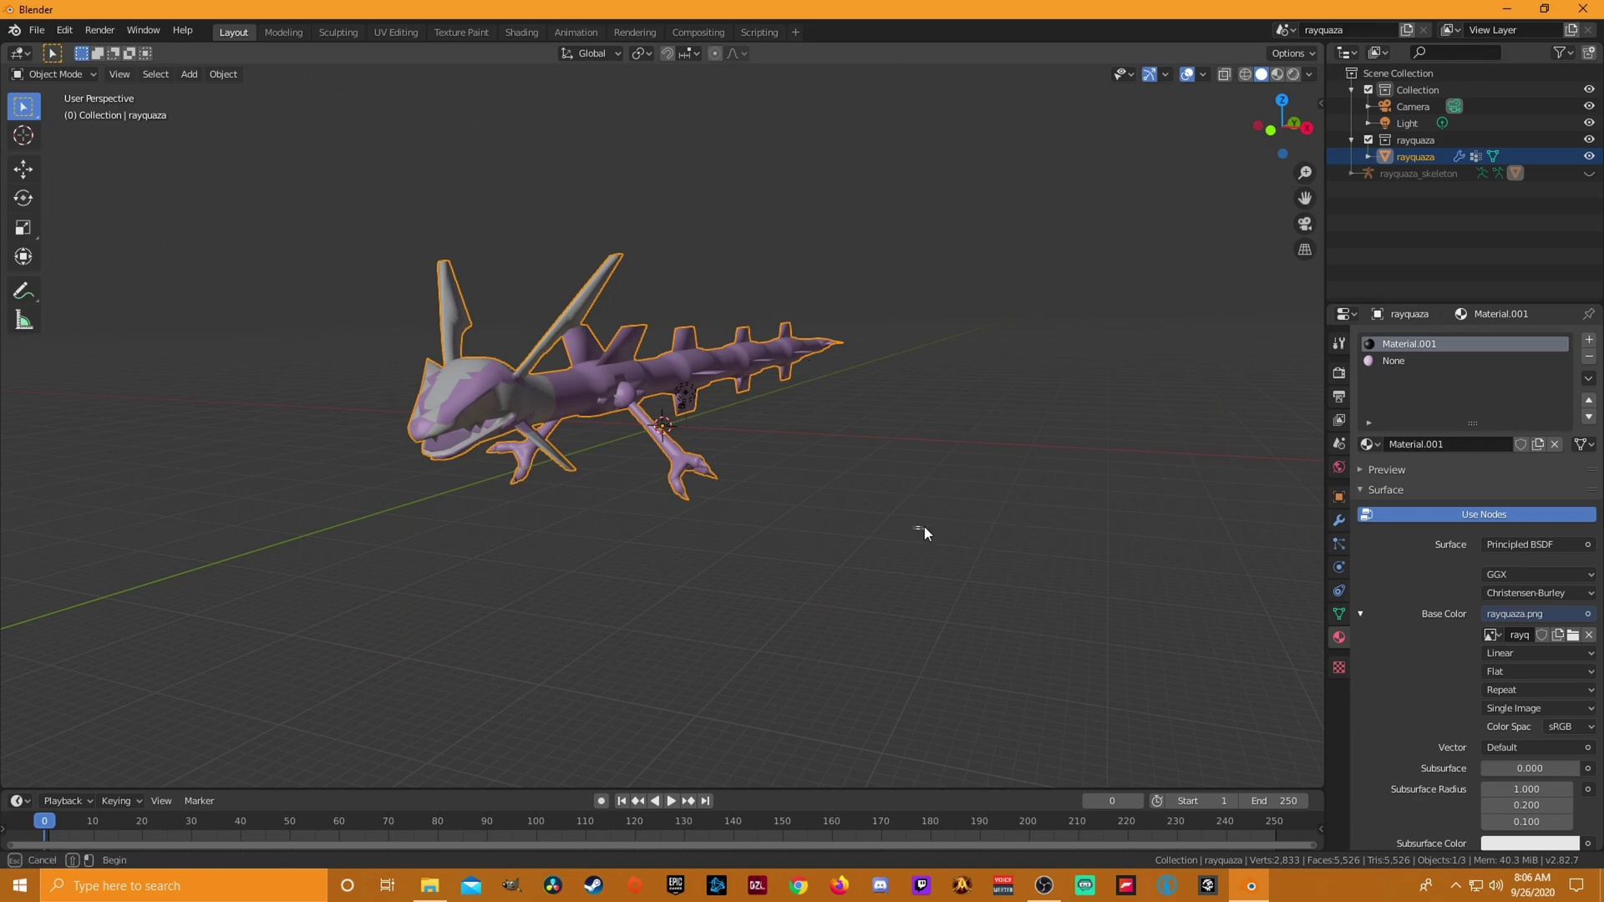
- Deselect the dragon, orbit around it, and switch from Layout to Texture Paint
{"action": "left_click", "coordinate": [895, 534]}
{"action": "middle_click_drag", "start_coordinate": [921, 523], "coordinate": [710, 401]}
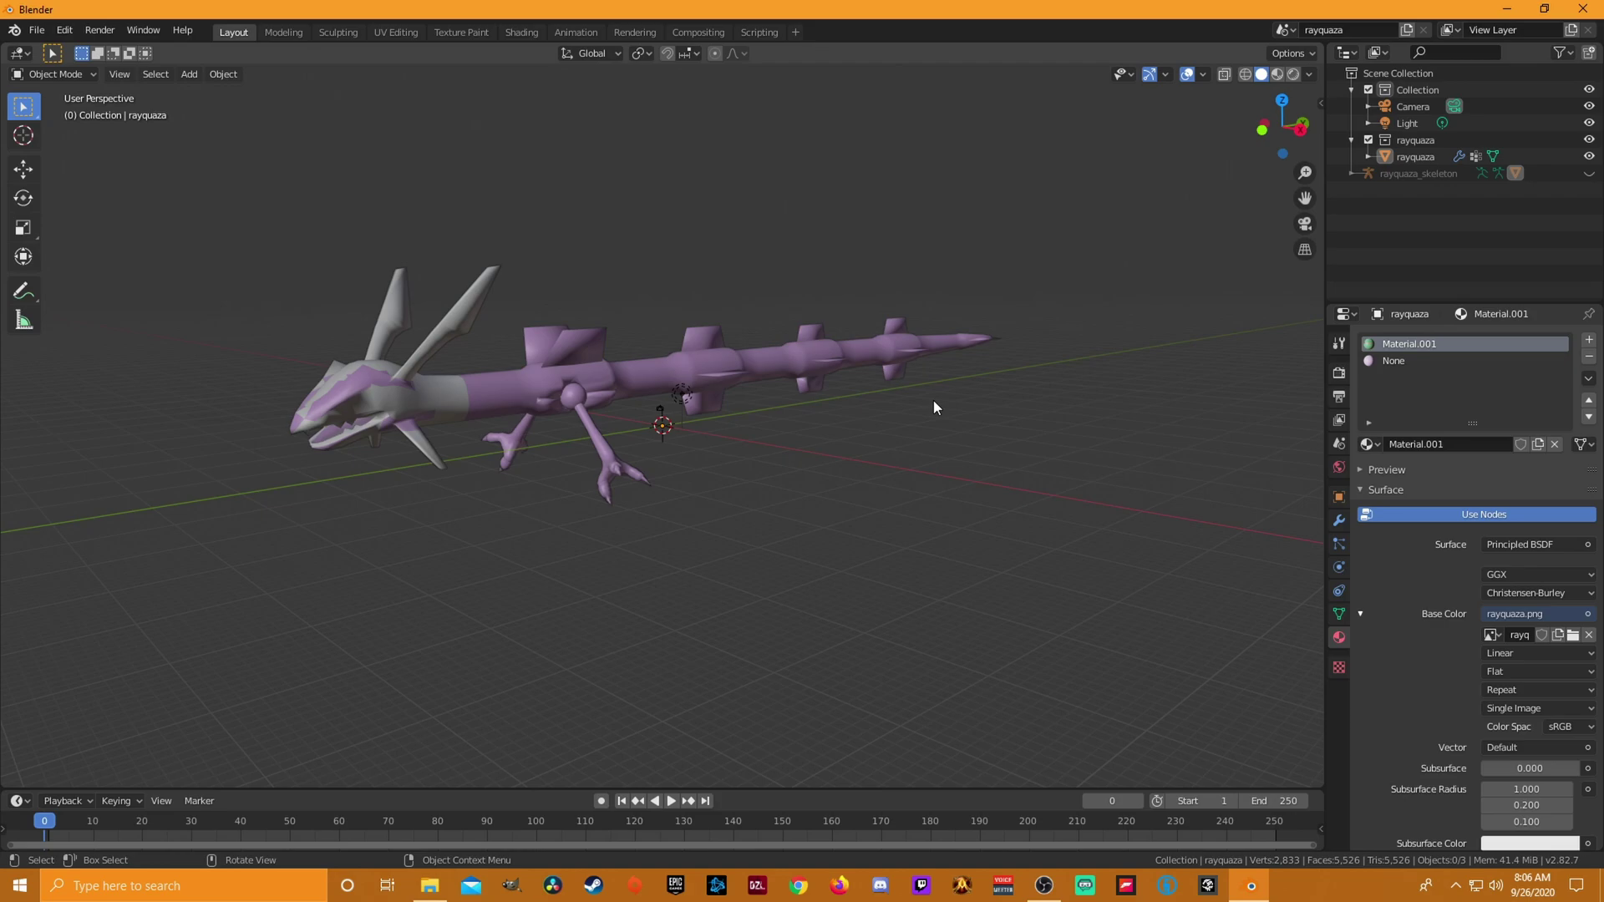
{"action": "left_click", "coordinate": [456, 33]}
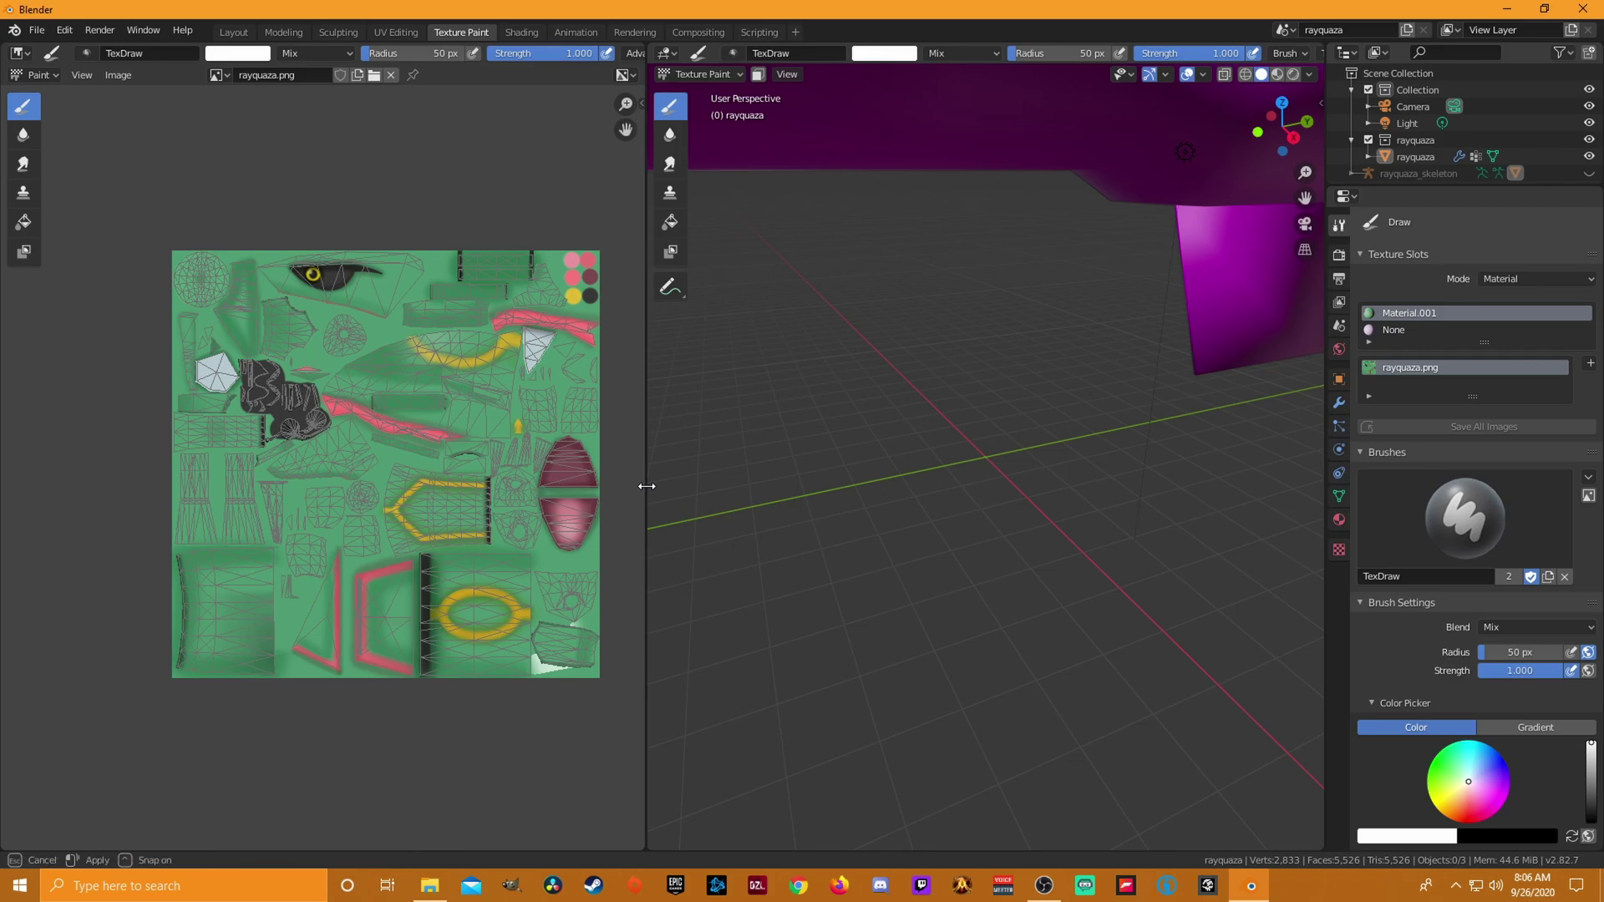
- Frame the whole dragon and widen the 3D paint viewport to fill most of the window
{"action": "key", "text": "space"}
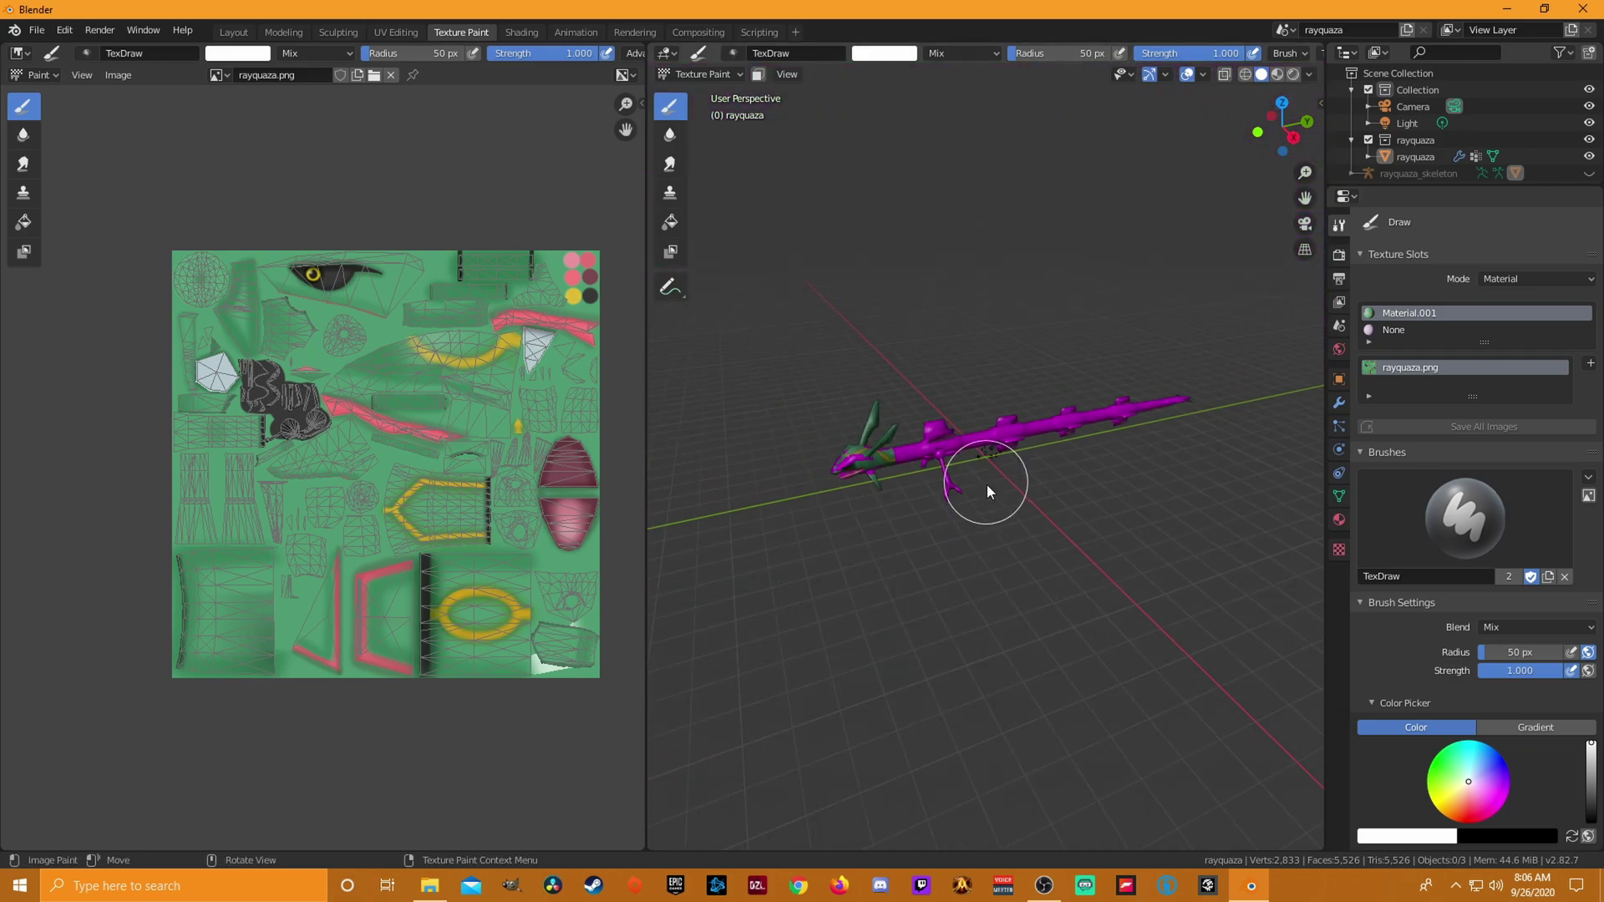
{"action": "middle_click_drag", "start_coordinate": [936, 623], "coordinate": [944, 569]}
{"action": "left_click_drag", "start_coordinate": [645, 533], "coordinate": [117, 528]}
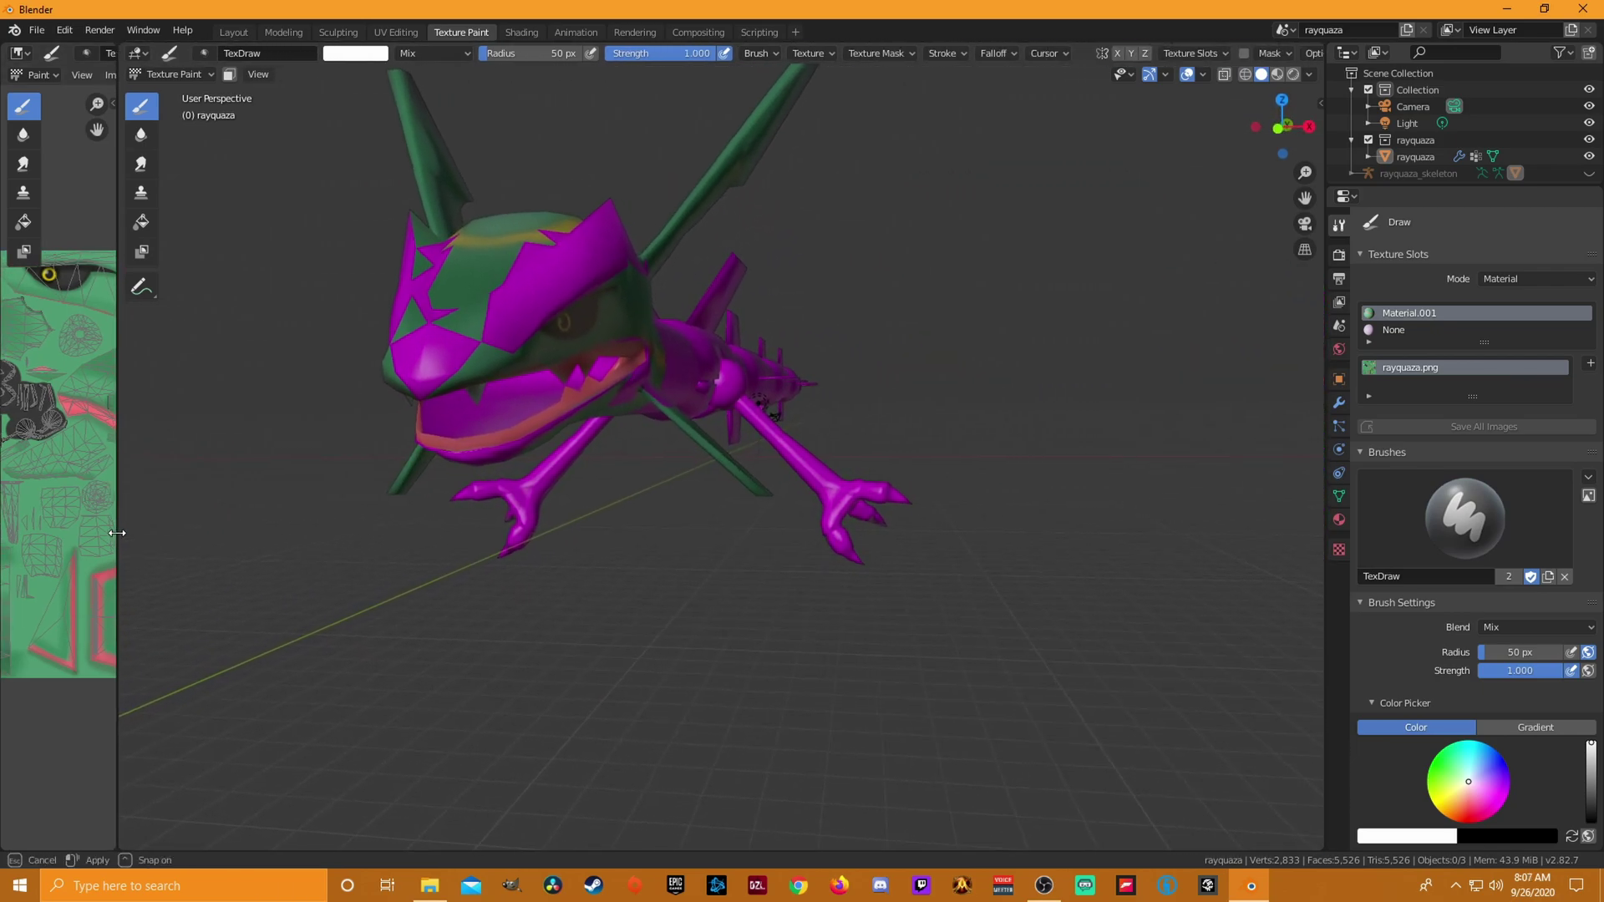
{"action": "middle_click_drag", "start_coordinate": [877, 619], "coordinate": [922, 544]}
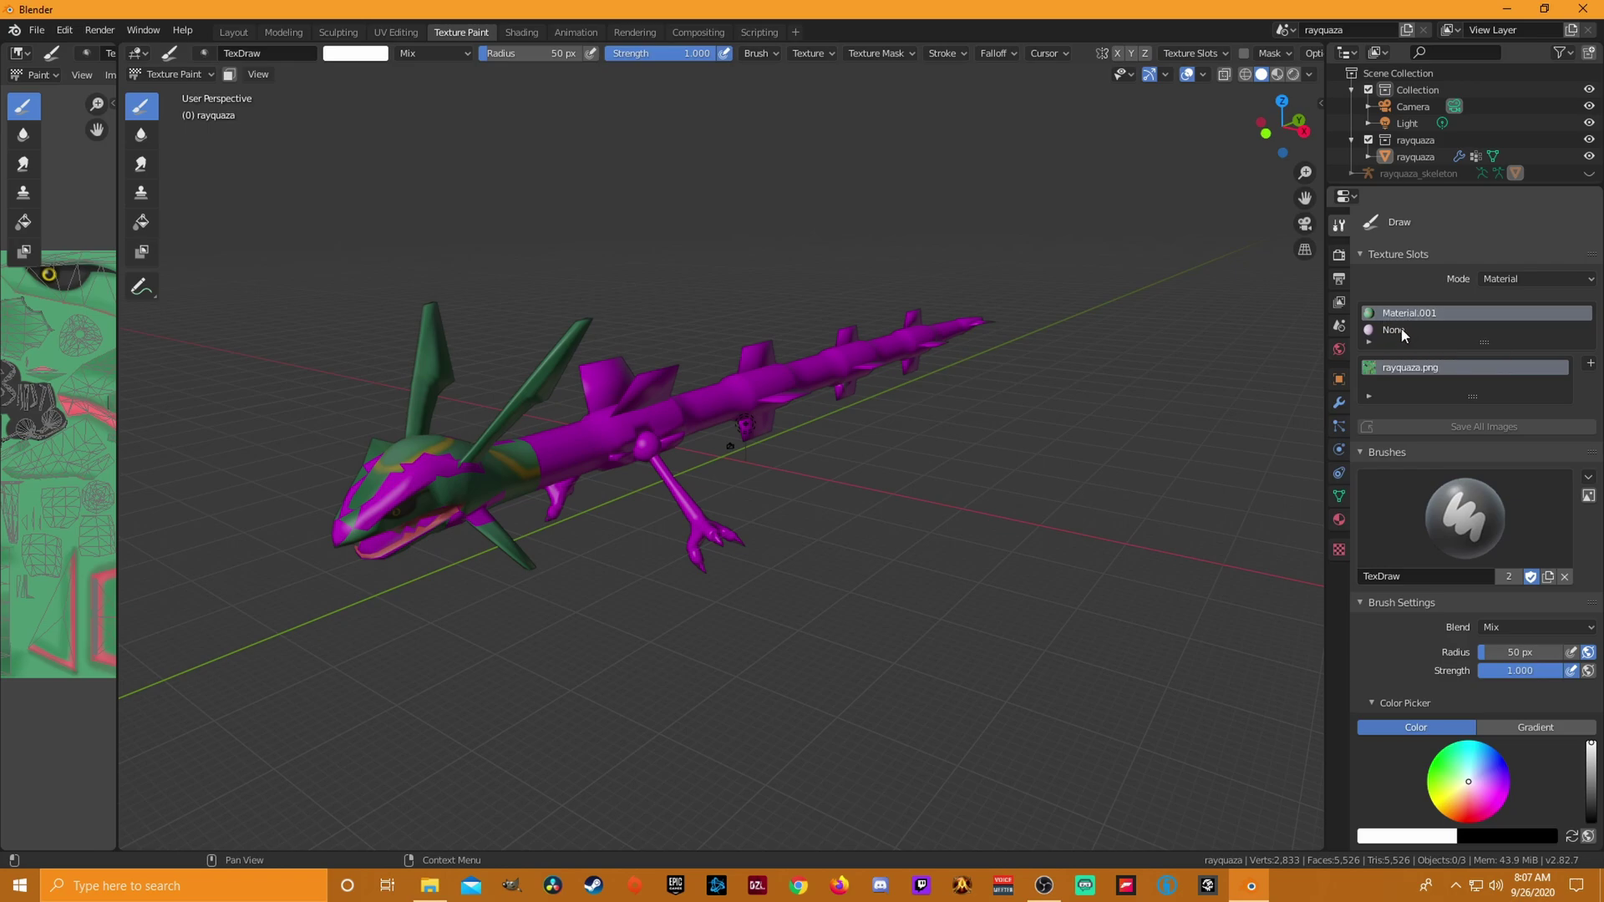
- Select the None material slot and unlink its material in Material Properties
{"action": "scroll", "coordinate": [1400, 328], "scroll_direction": "down", "scroll_amount": 1}
{"action": "left_click_drag", "start_coordinate": [1484, 307], "coordinate": [1484, 356]}
{"action": "left_click", "coordinate": [1397, 299]}
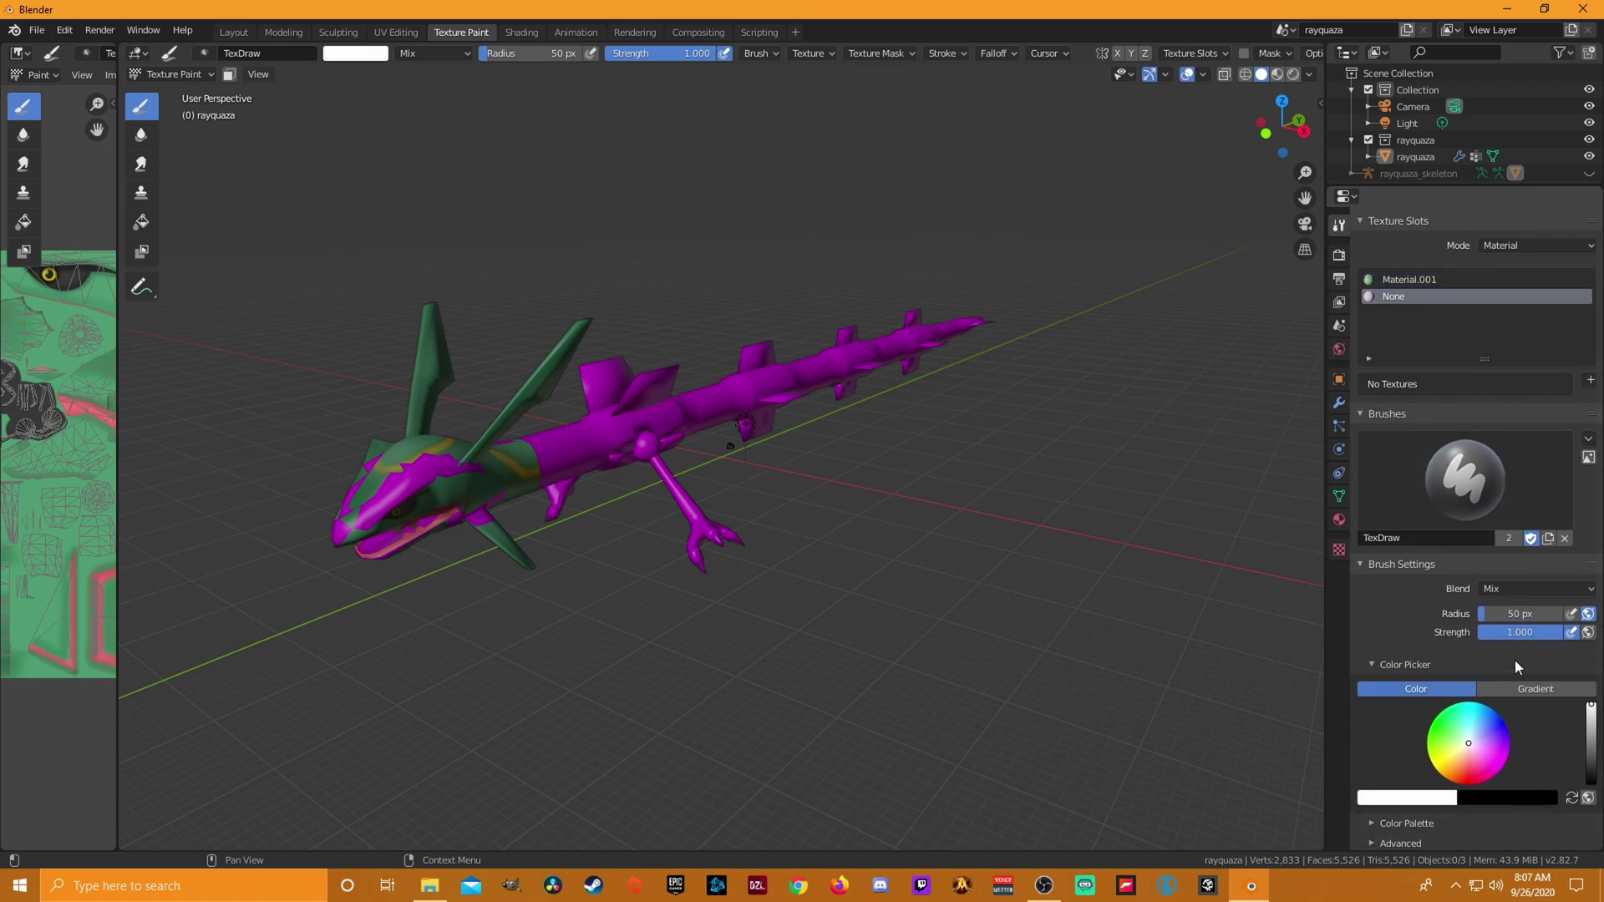
{"action": "scroll", "coordinate": [1519, 643], "scroll_direction": "down", "scroll_amount": 4}
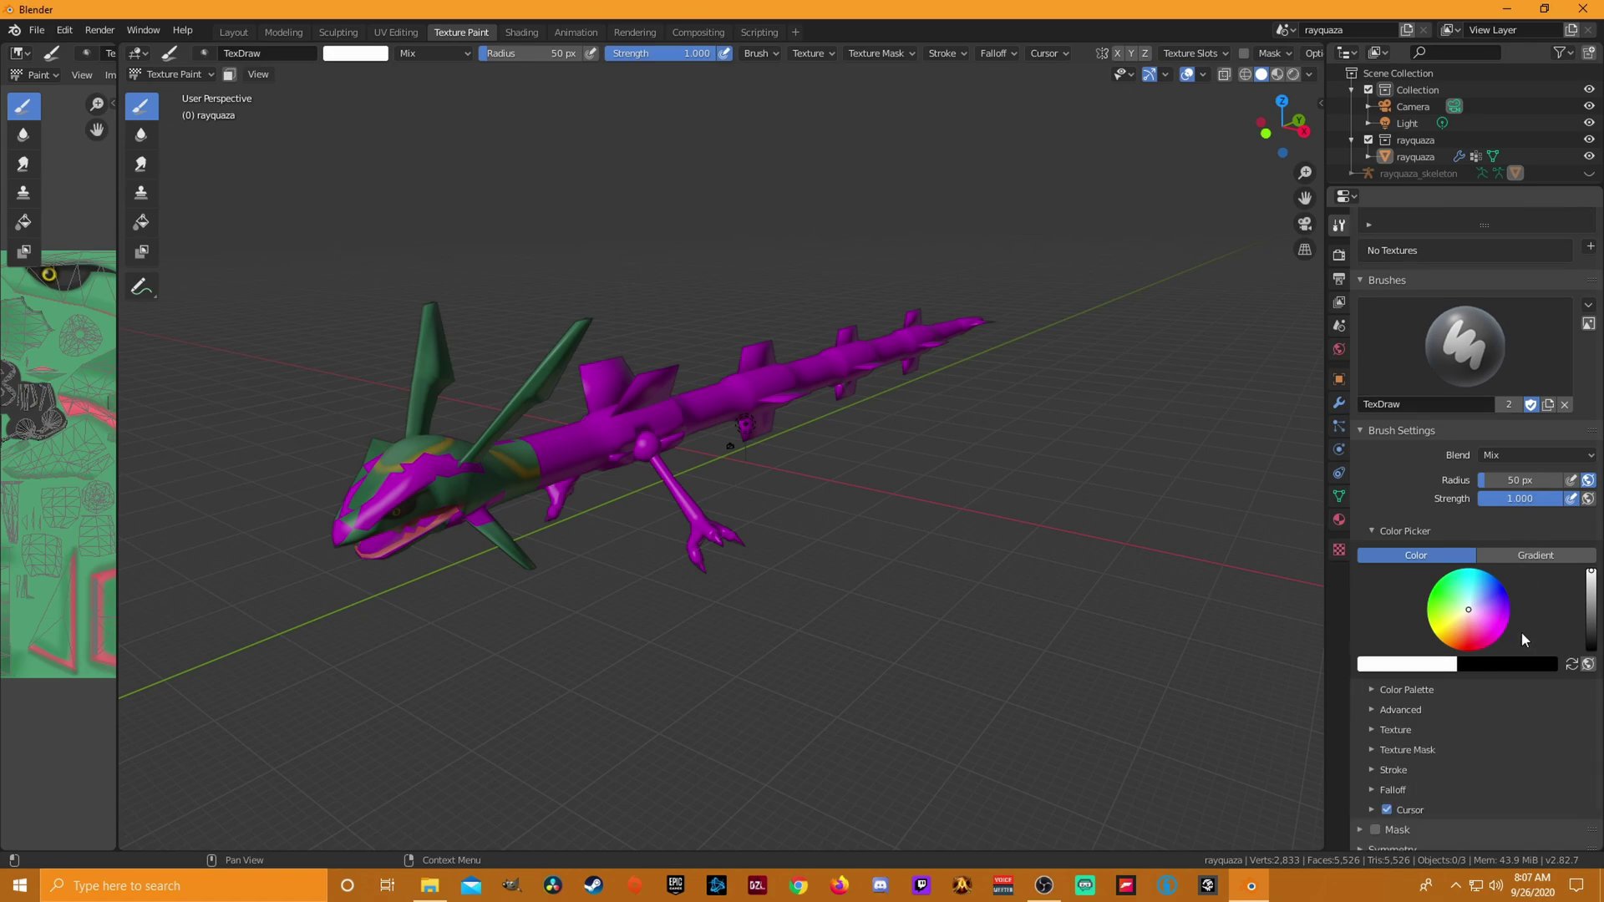
{"action": "left_click", "coordinate": [1338, 520]}
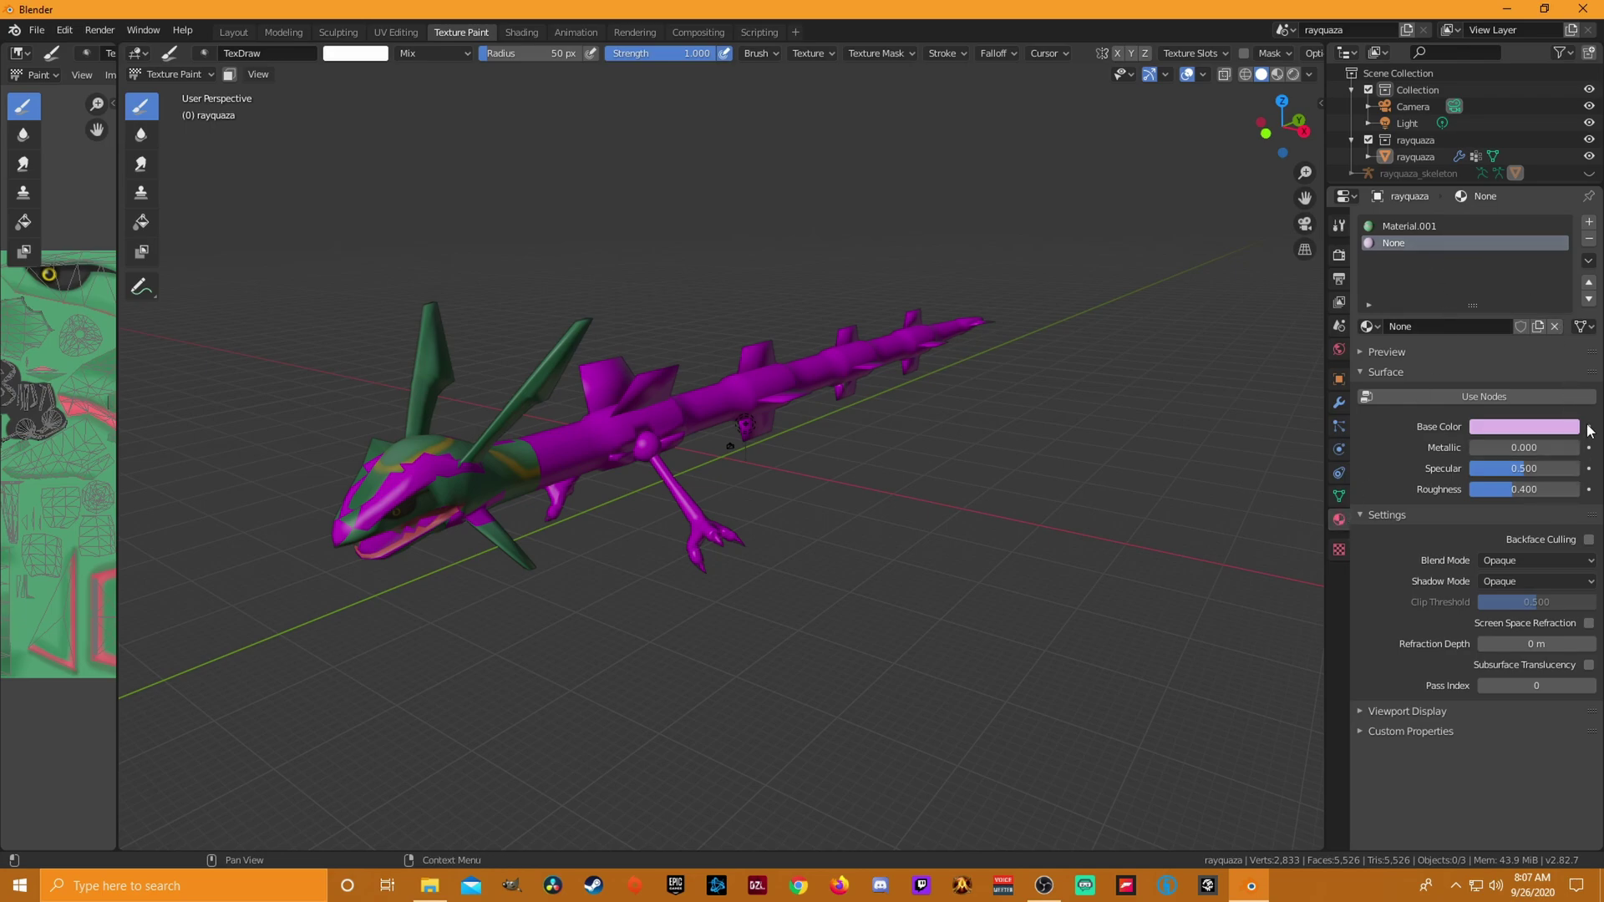
{"action": "left_click", "coordinate": [1553, 328]}
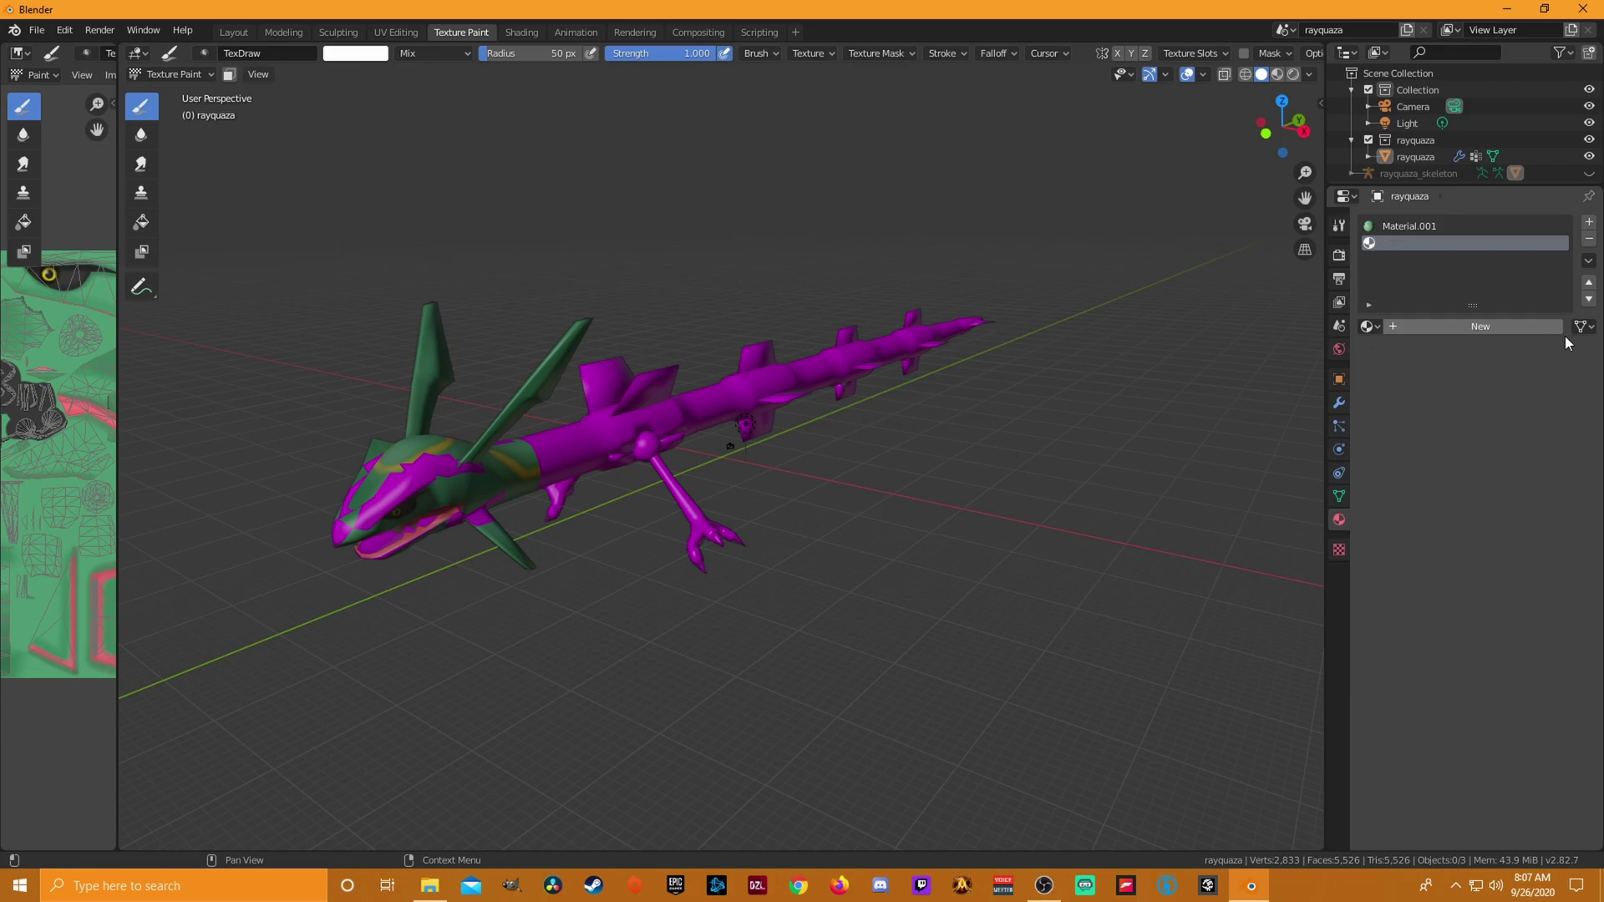
- Add Material.002 to the empty slot with an Image Texture driving its Base Color
{"action": "left_click", "coordinate": [1528, 328]}
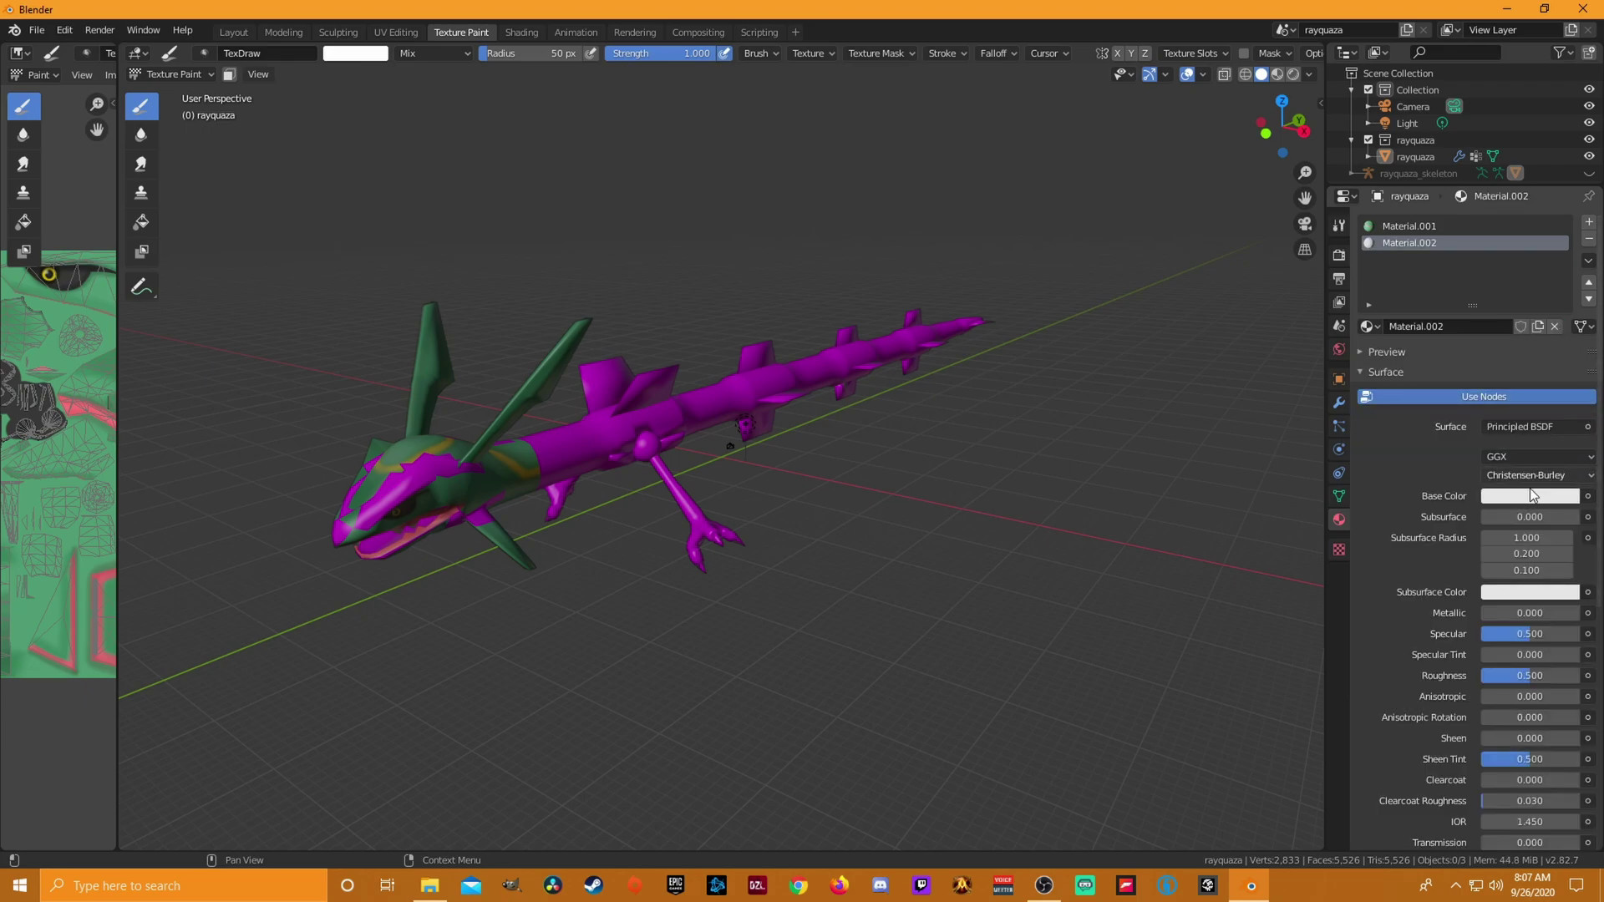
{"action": "left_click", "coordinate": [1586, 496]}
{"action": "left_click", "coordinate": [1294, 607]}
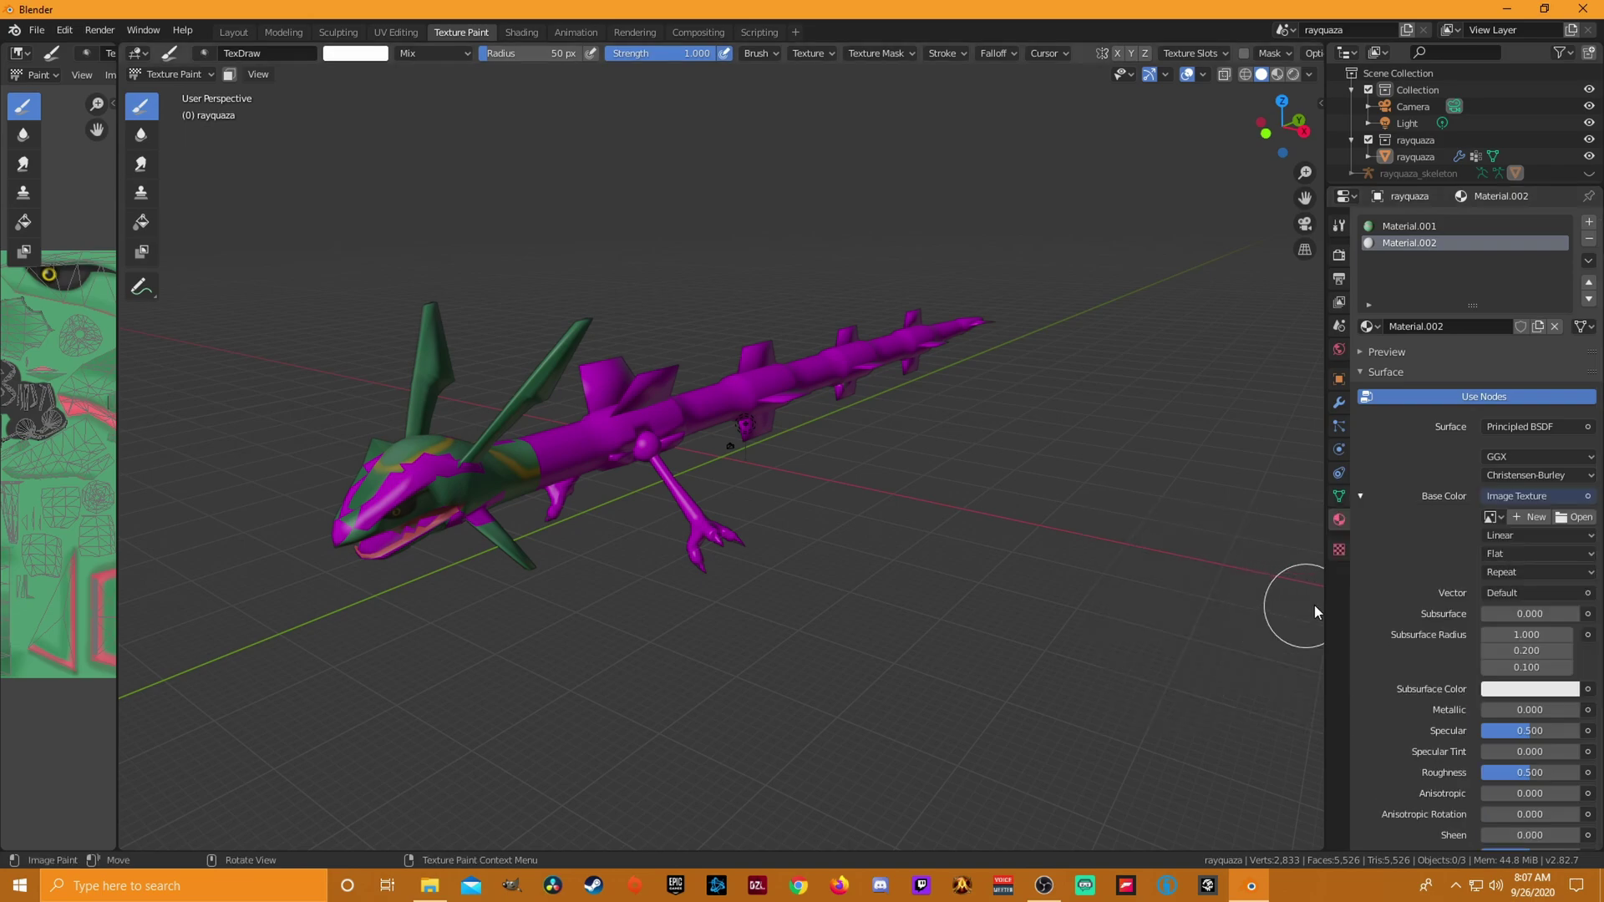
- Load rayquaza.png from the recent pokemon folder, filtered by 'ray', and inspect the textured dragon
{"action": "left_click", "coordinate": [1576, 516]}
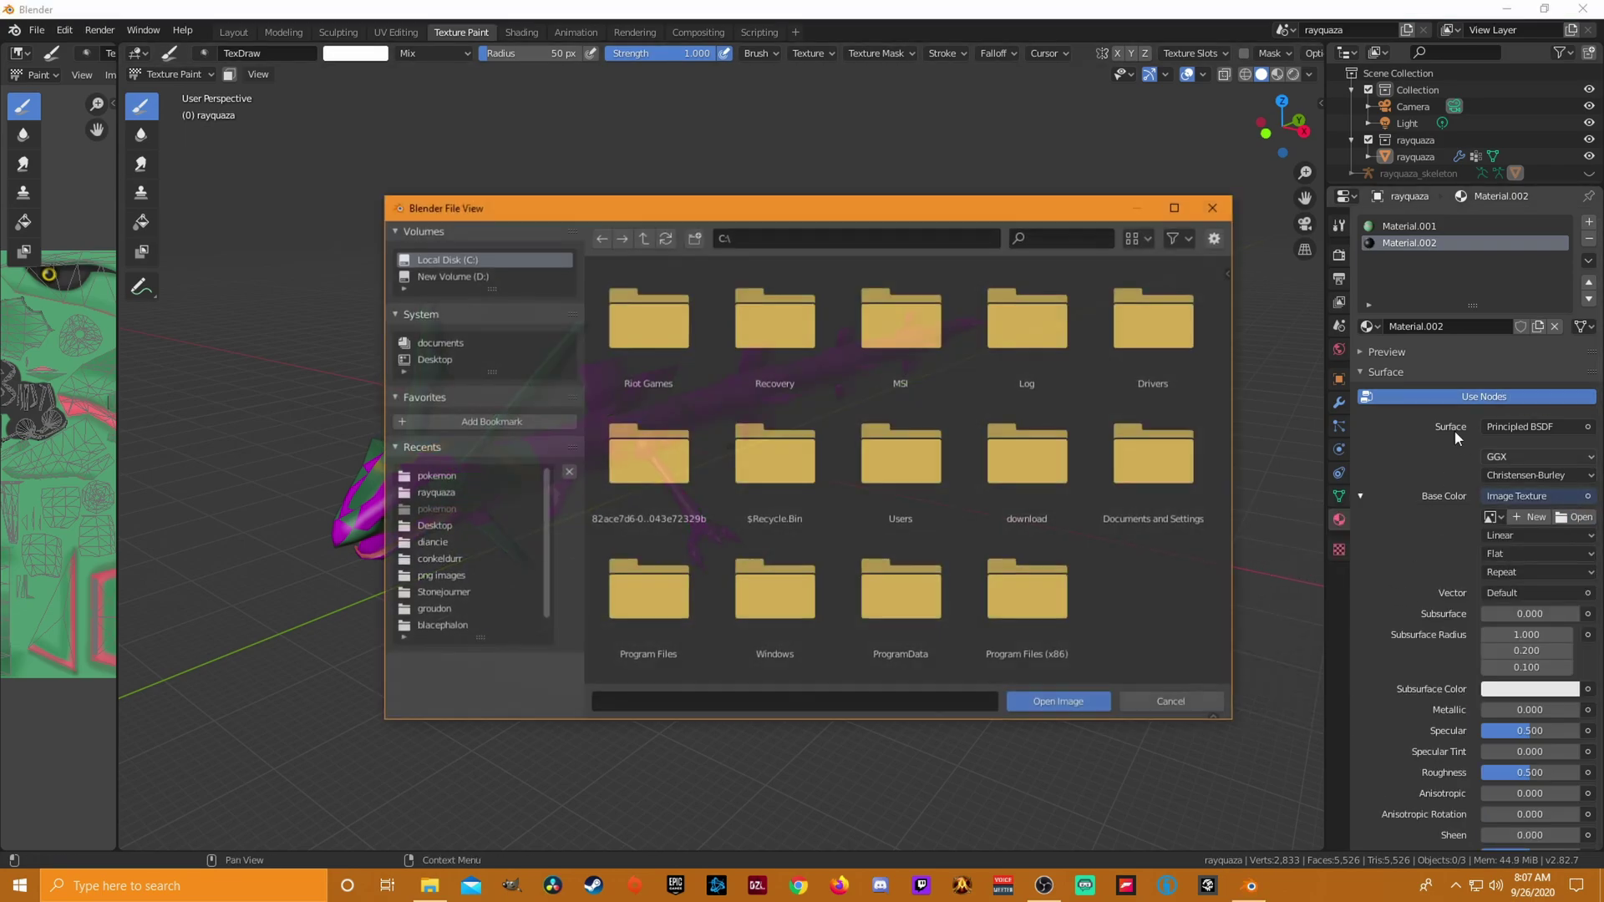
{"action": "left_click", "coordinate": [437, 477]}
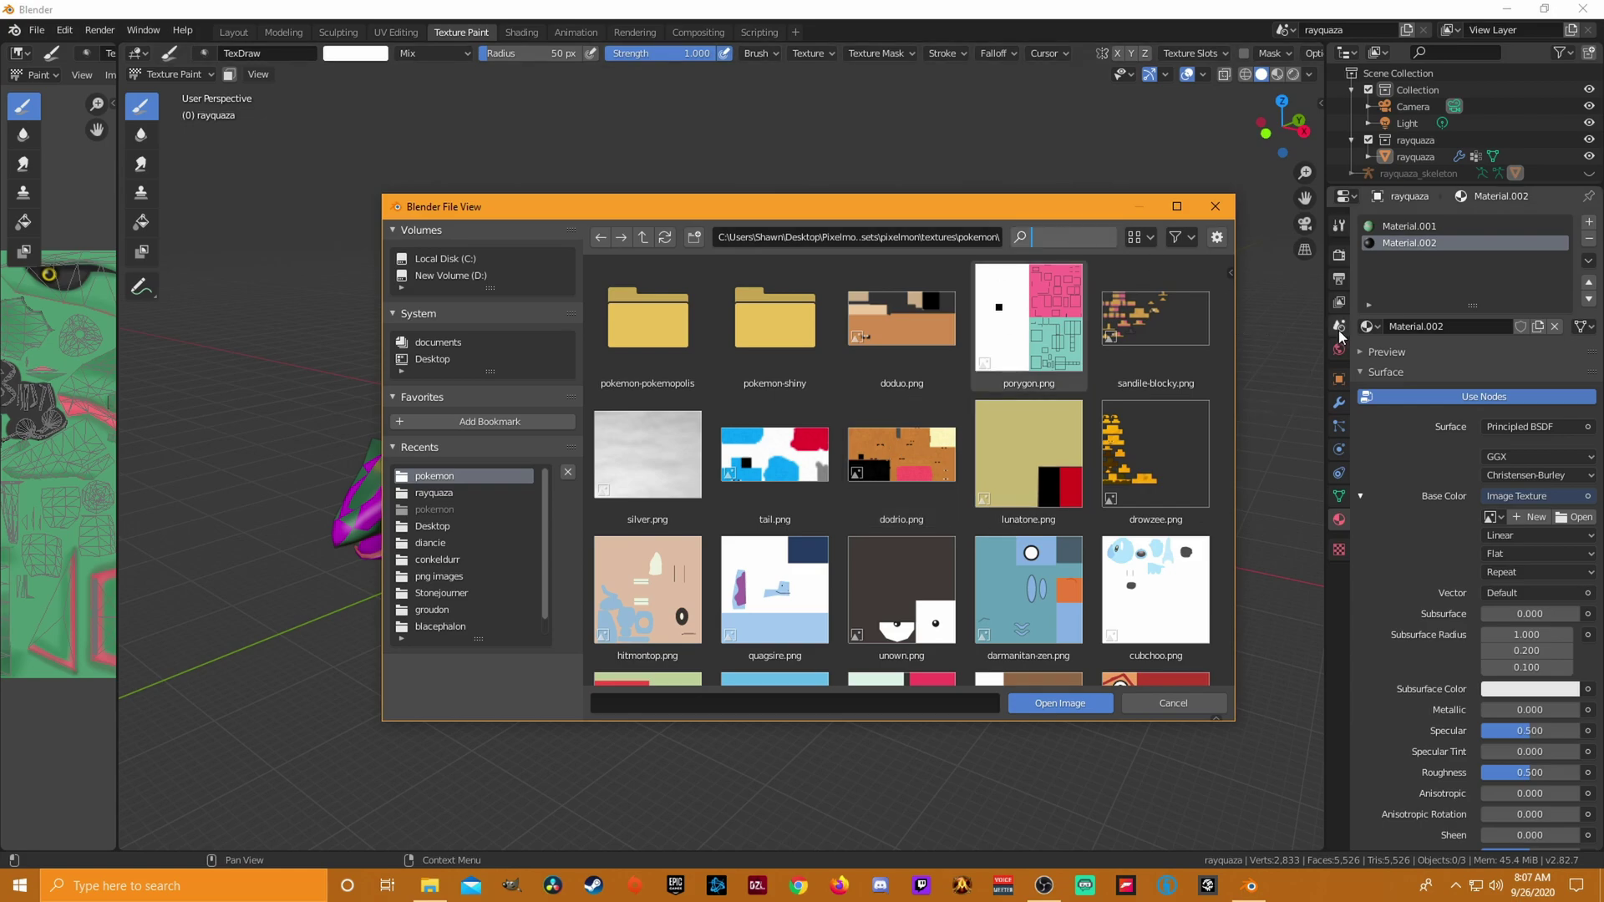
{"action": "type", "text": "ray"}
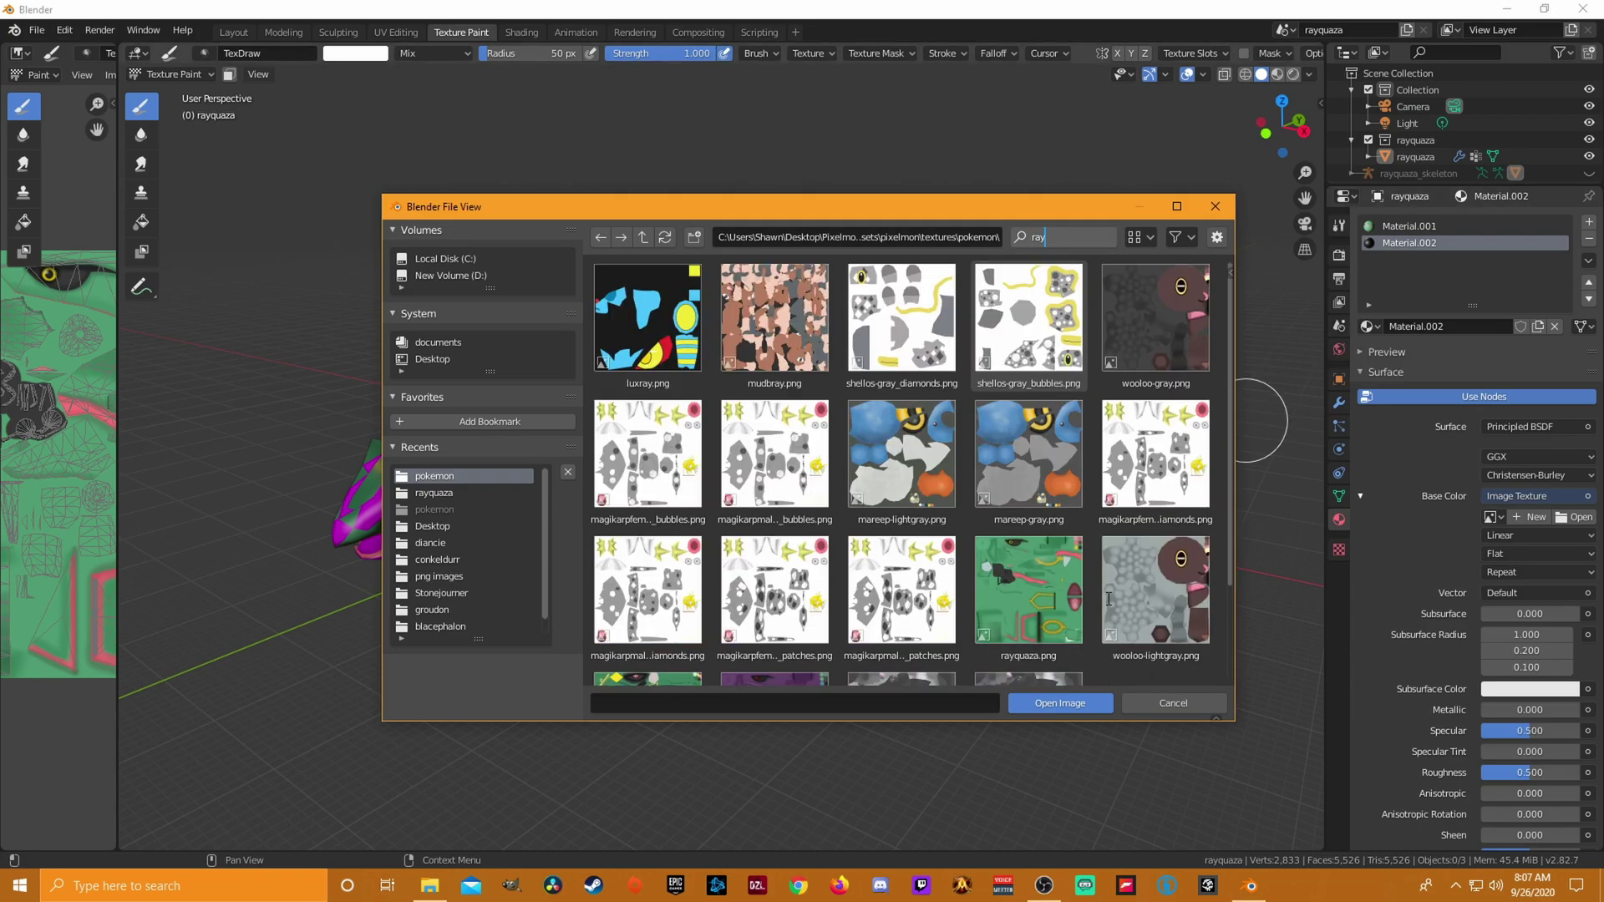
{"action": "double_click", "coordinate": [1026, 594]}
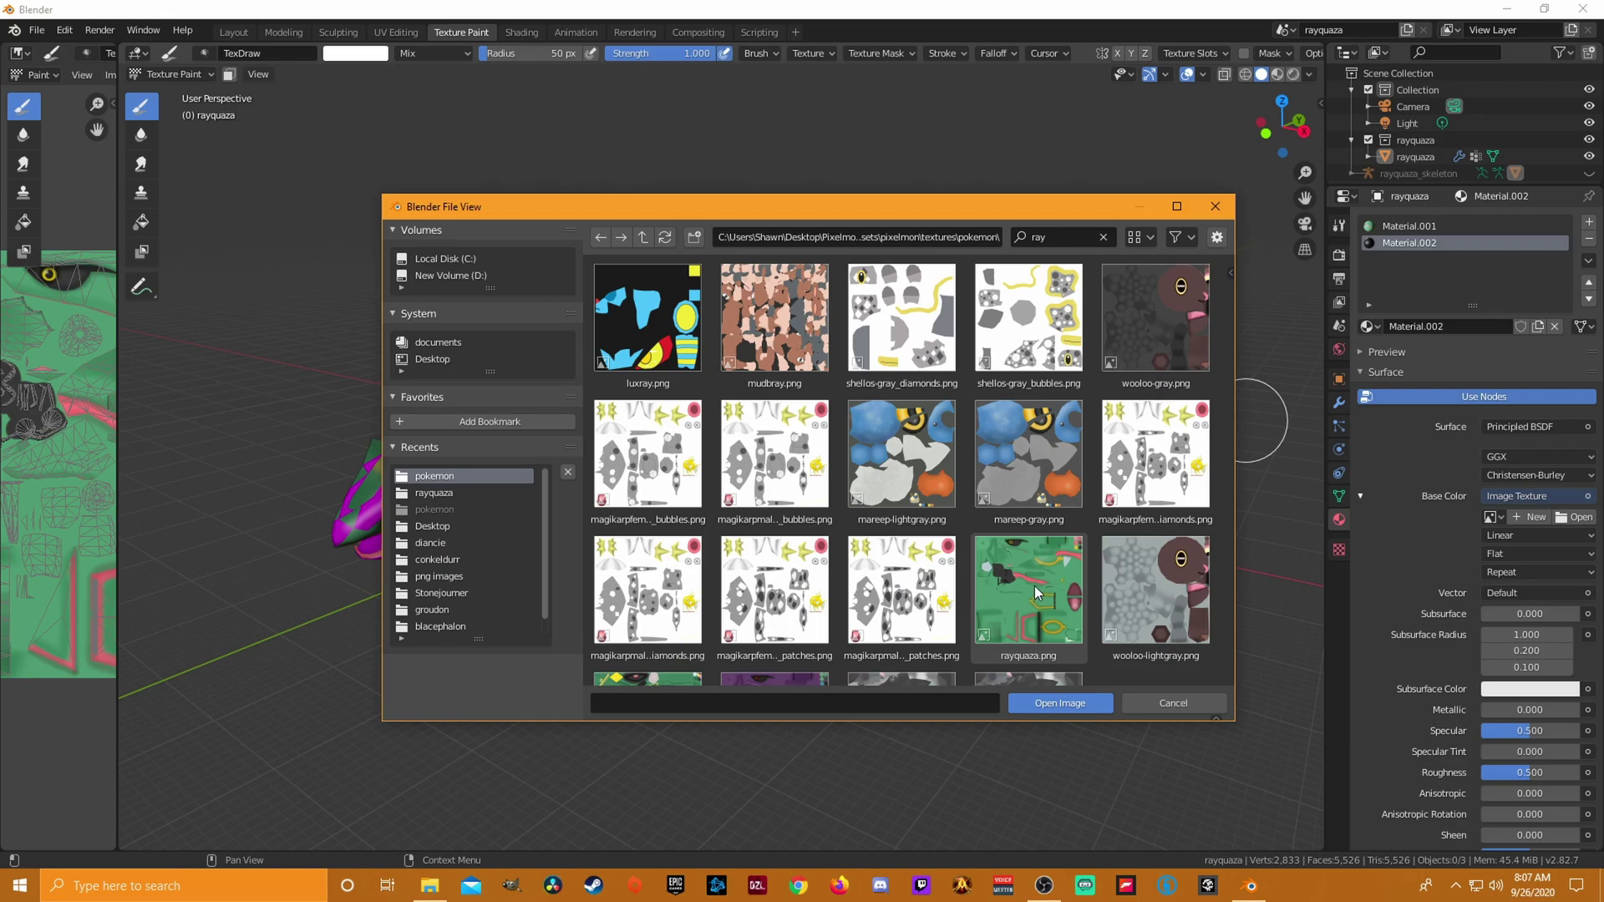
{"action": "middle_click_drag", "start_coordinate": [905, 618], "coordinate": [844, 614]}
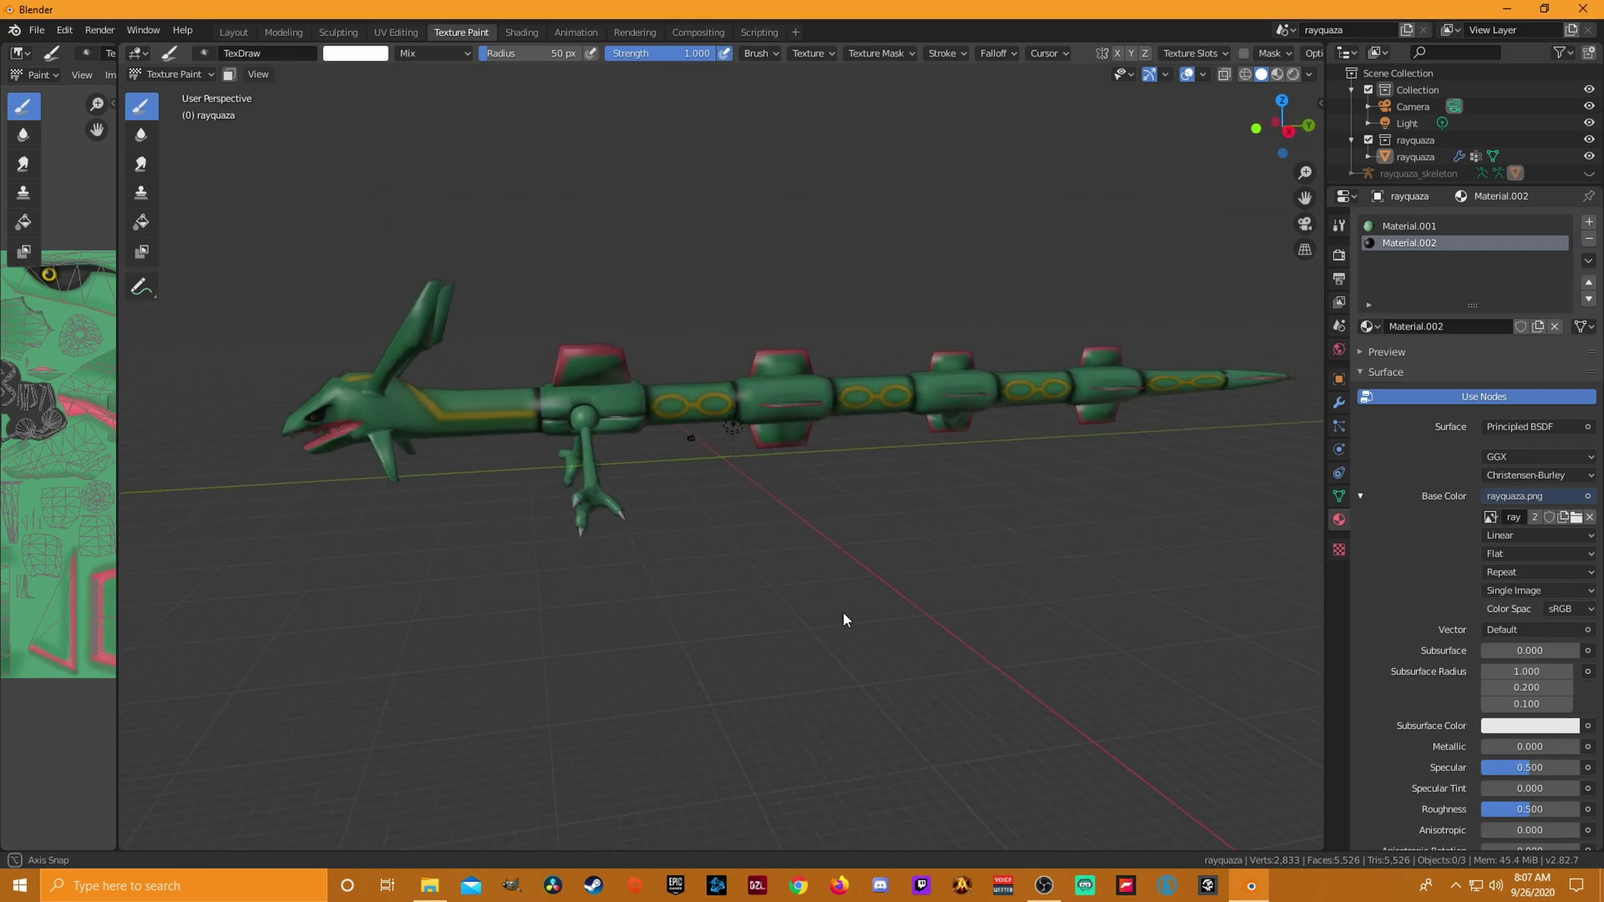
- Make Material.001 the active material and widen the texture panel to show the whole image
{"action": "left_click", "coordinate": [1433, 227]}
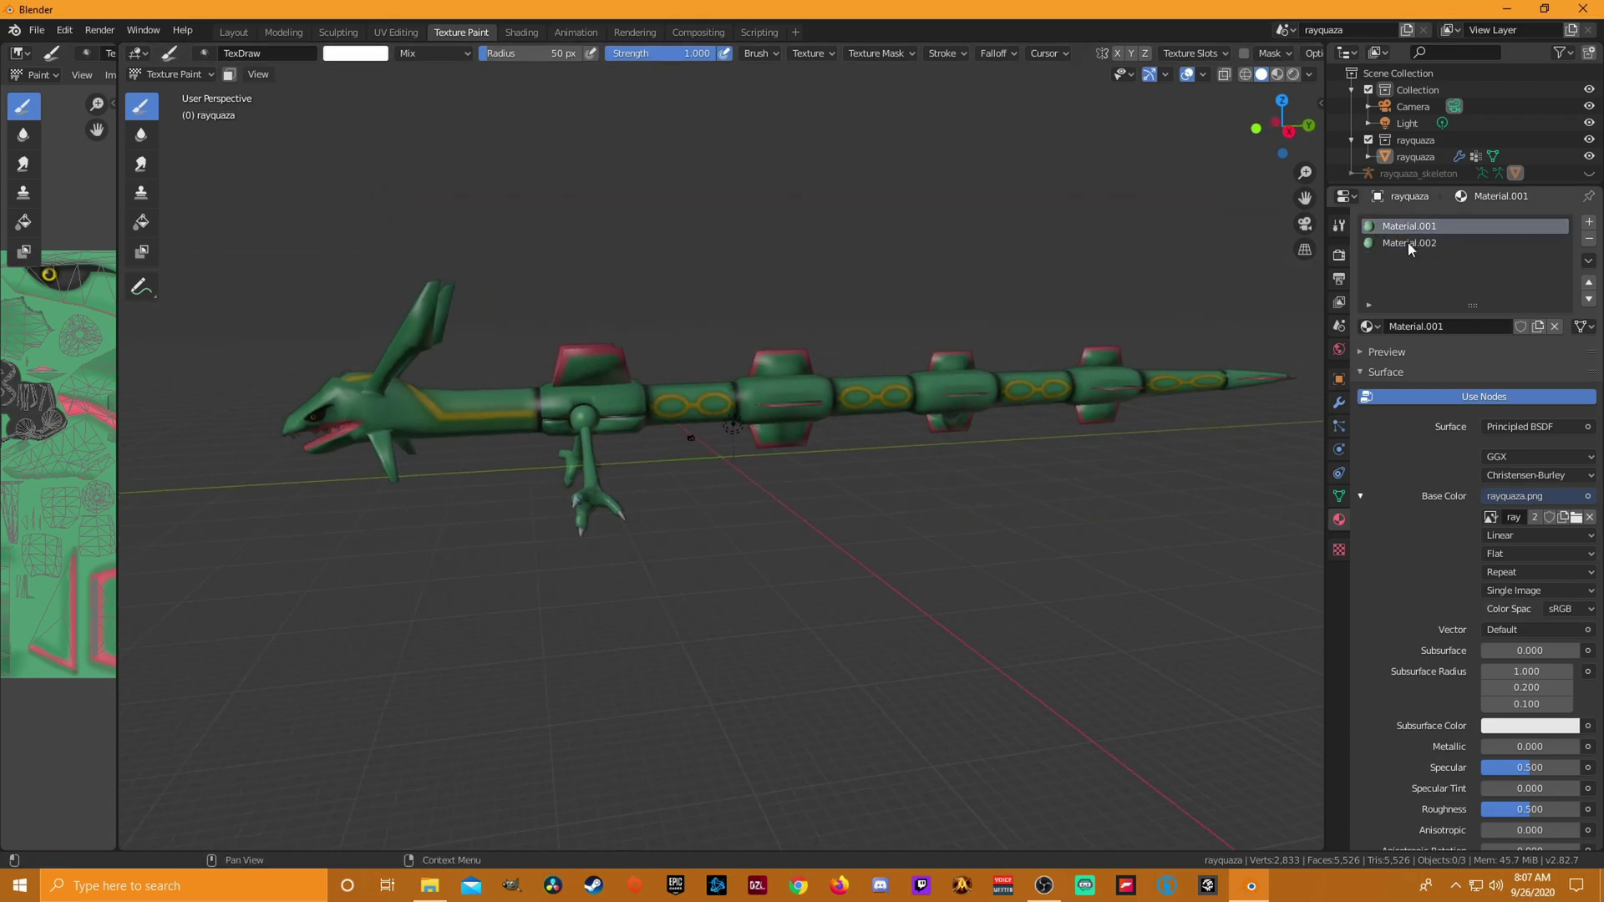
{"action": "middle_click_drag", "start_coordinate": [902, 591], "coordinate": [899, 626]}
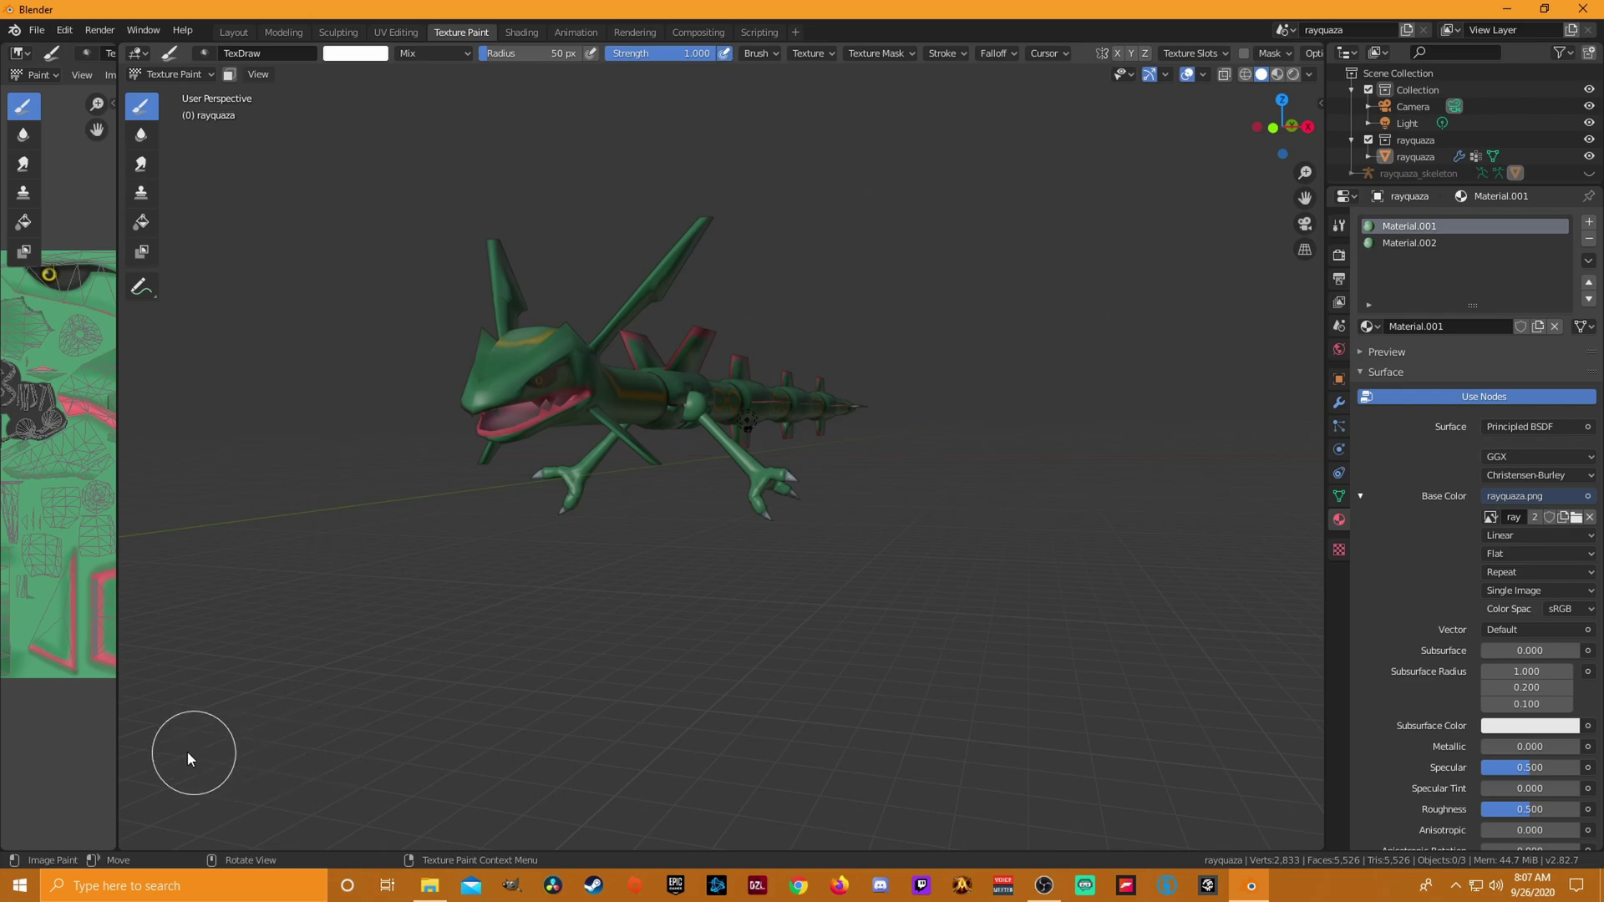
{"action": "left_click_drag", "start_coordinate": [116, 732], "coordinate": [744, 735]}
{"action": "middle_click_drag", "start_coordinate": [823, 734], "coordinate": [926, 737]}
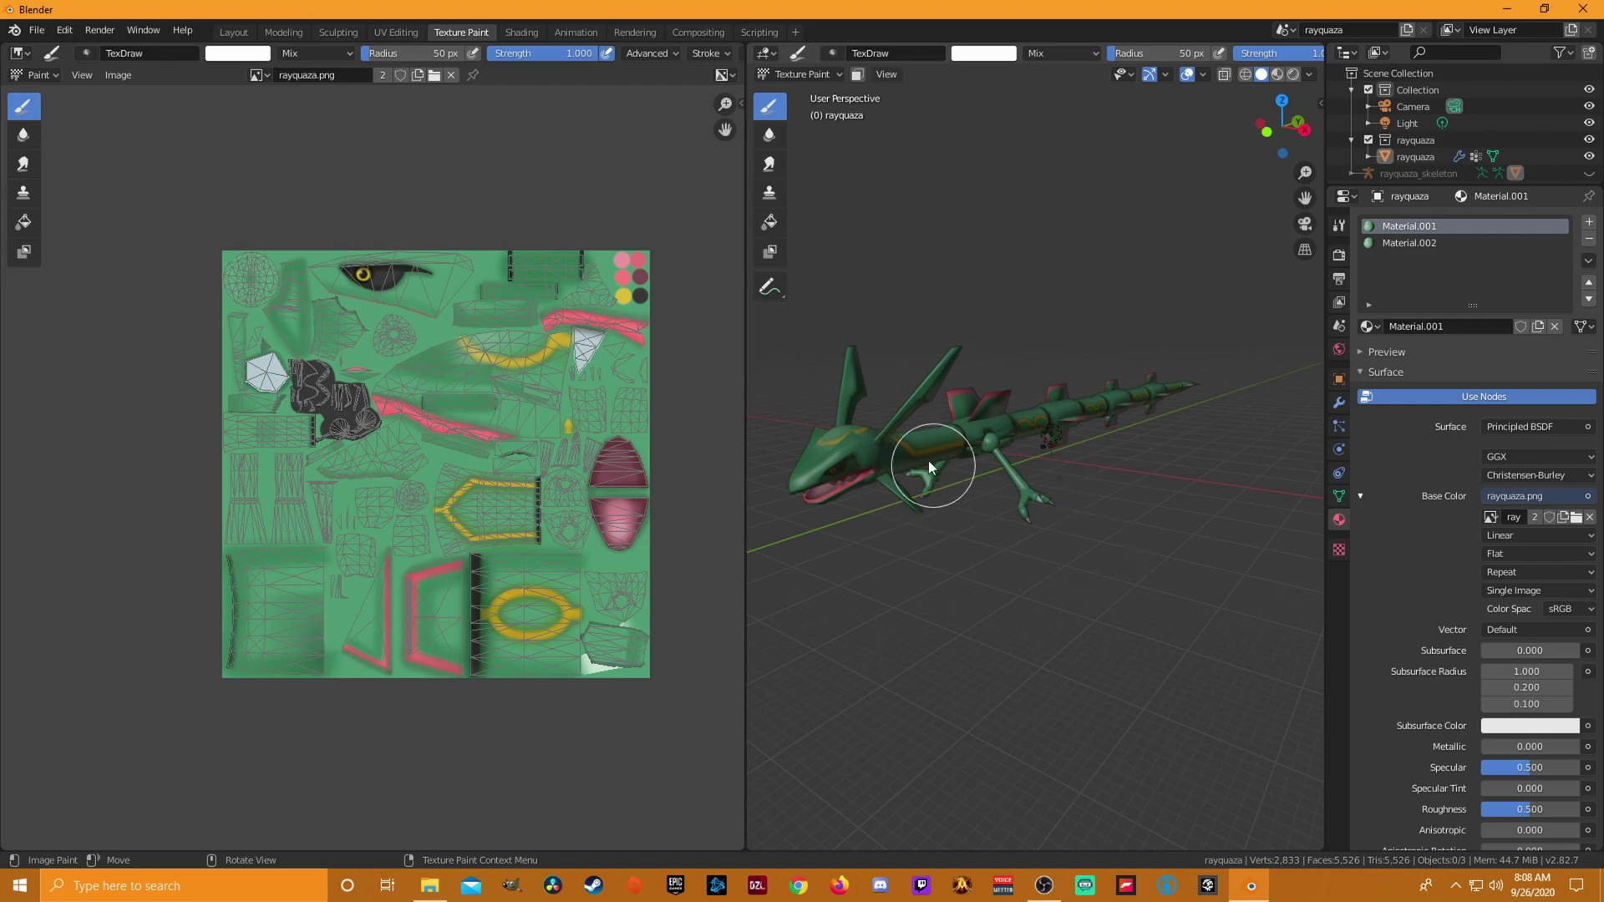
- Paint trial white strokes on the body and texture image, undo both, then shrink the texture panel
{"action": "mouse_move", "coordinate": [927, 442]}
{"action": "left_mouse_down"}
{"action": "mouse_move", "coordinate": [1048, 430]}
{"action": "mouse_move", "coordinate": [1081, 494]}
{"action": "mouse_move", "coordinate": [1041, 659]}
{"action": "left_mouse_up"}
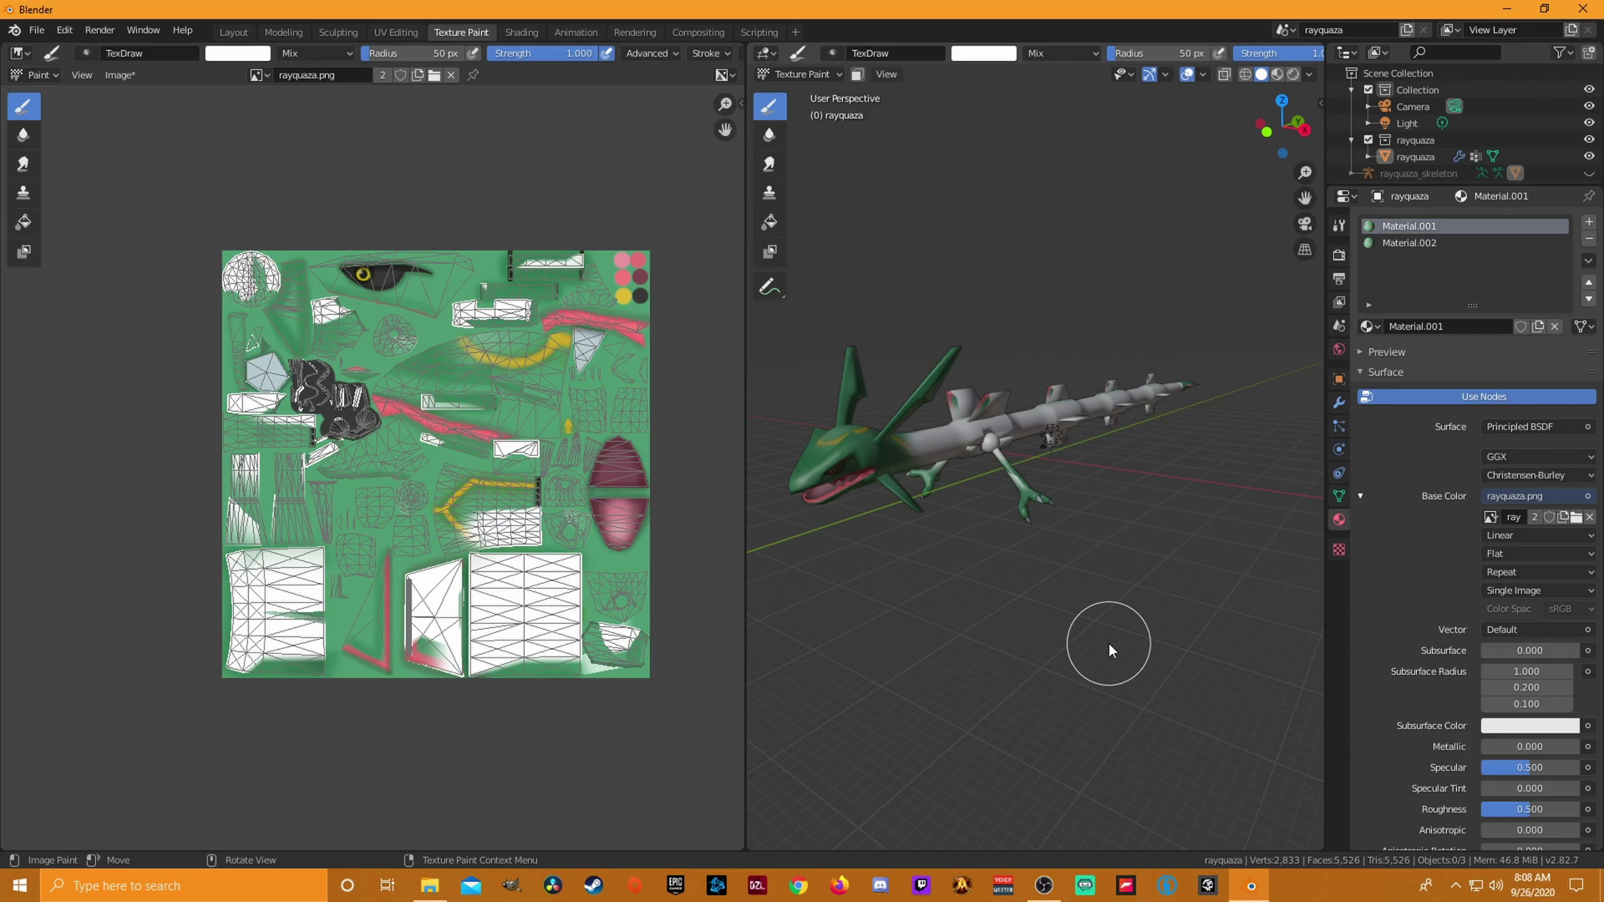
{"action": "key", "text": "ctrl+z"}
{"action": "mouse_move", "coordinate": [392, 408]}
{"action": "left_mouse_down"}
{"action": "mouse_move", "coordinate": [387, 351]}
{"action": "mouse_move", "coordinate": [434, 513]}
{"action": "mouse_move", "coordinate": [484, 584]}
{"action": "left_mouse_up"}
{"action": "key", "text": "ctrl+z"}
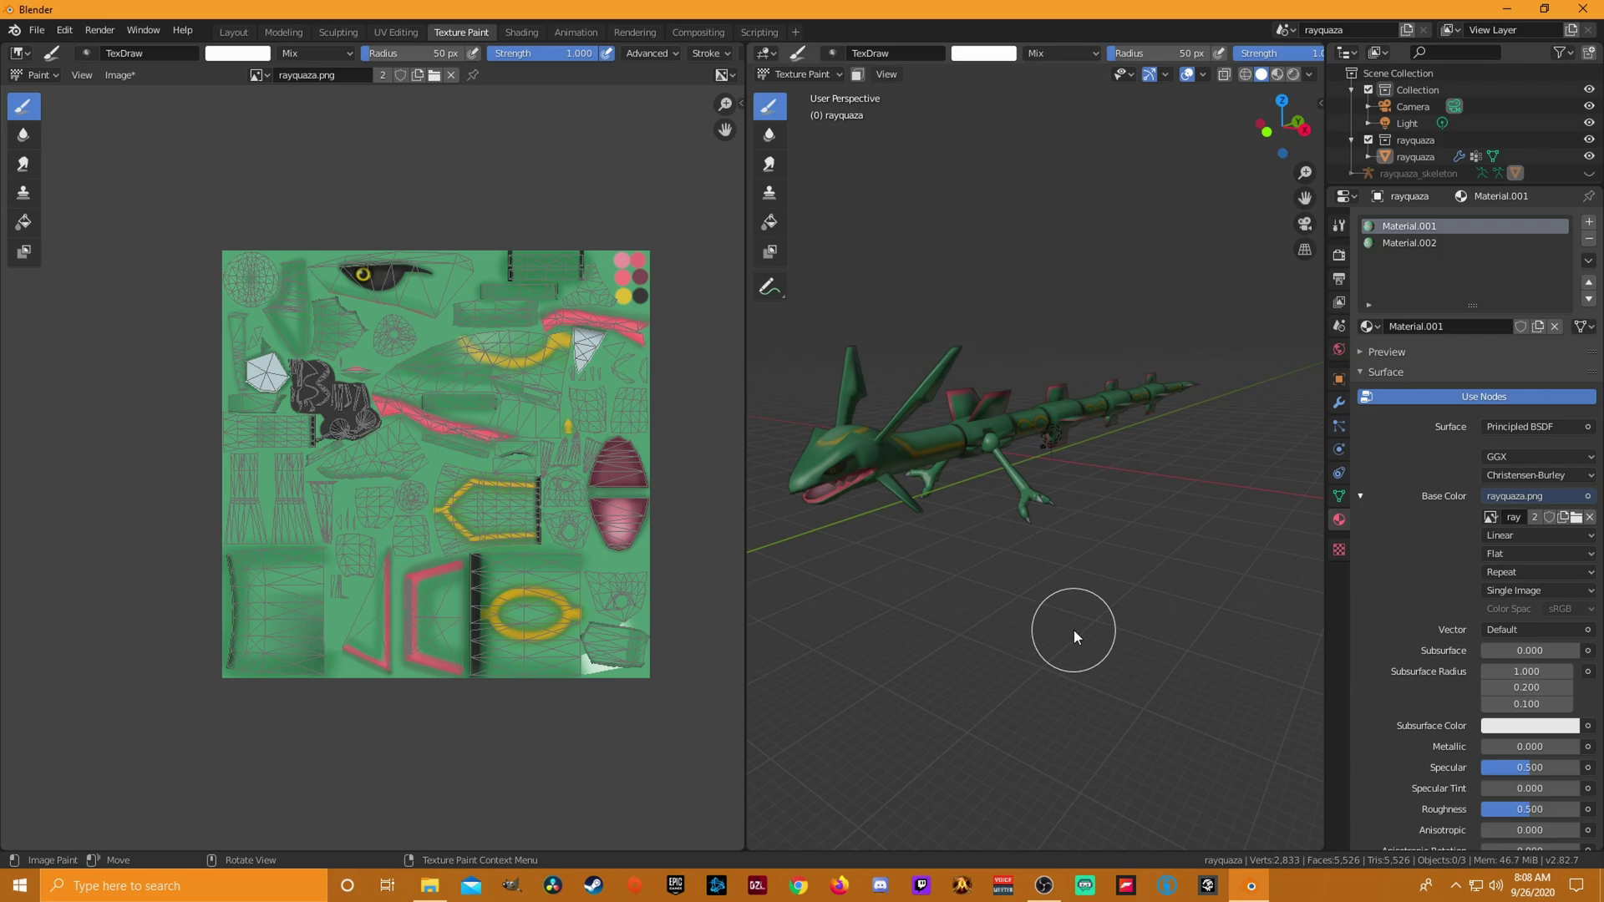
{"action": "mouse_move", "coordinate": [1074, 630]}
{"action": "middle_mouse_down"}
{"action": "mouse_move", "coordinate": [960, 619]}
{"action": "mouse_move", "coordinate": [1054, 688]}
{"action": "mouse_move", "coordinate": [1206, 638]}
{"action": "mouse_move", "coordinate": [1131, 618]}
{"action": "middle_mouse_up"}
{"action": "left_click_drag", "start_coordinate": [746, 542], "coordinate": [274, 539]}
- Reduce the brush size to 19 px and orbit to a side view along the body
{"action": "key", "text": "bracketleft"}
{"action": "key", "text": "bracketleft"}
{"action": "key", "text": "bracketleft"}
{"action": "key", "text": "bracketleft"}
{"action": "scroll", "coordinate": [1020, 462], "scroll_direction": "up", "scroll_amount": 6}
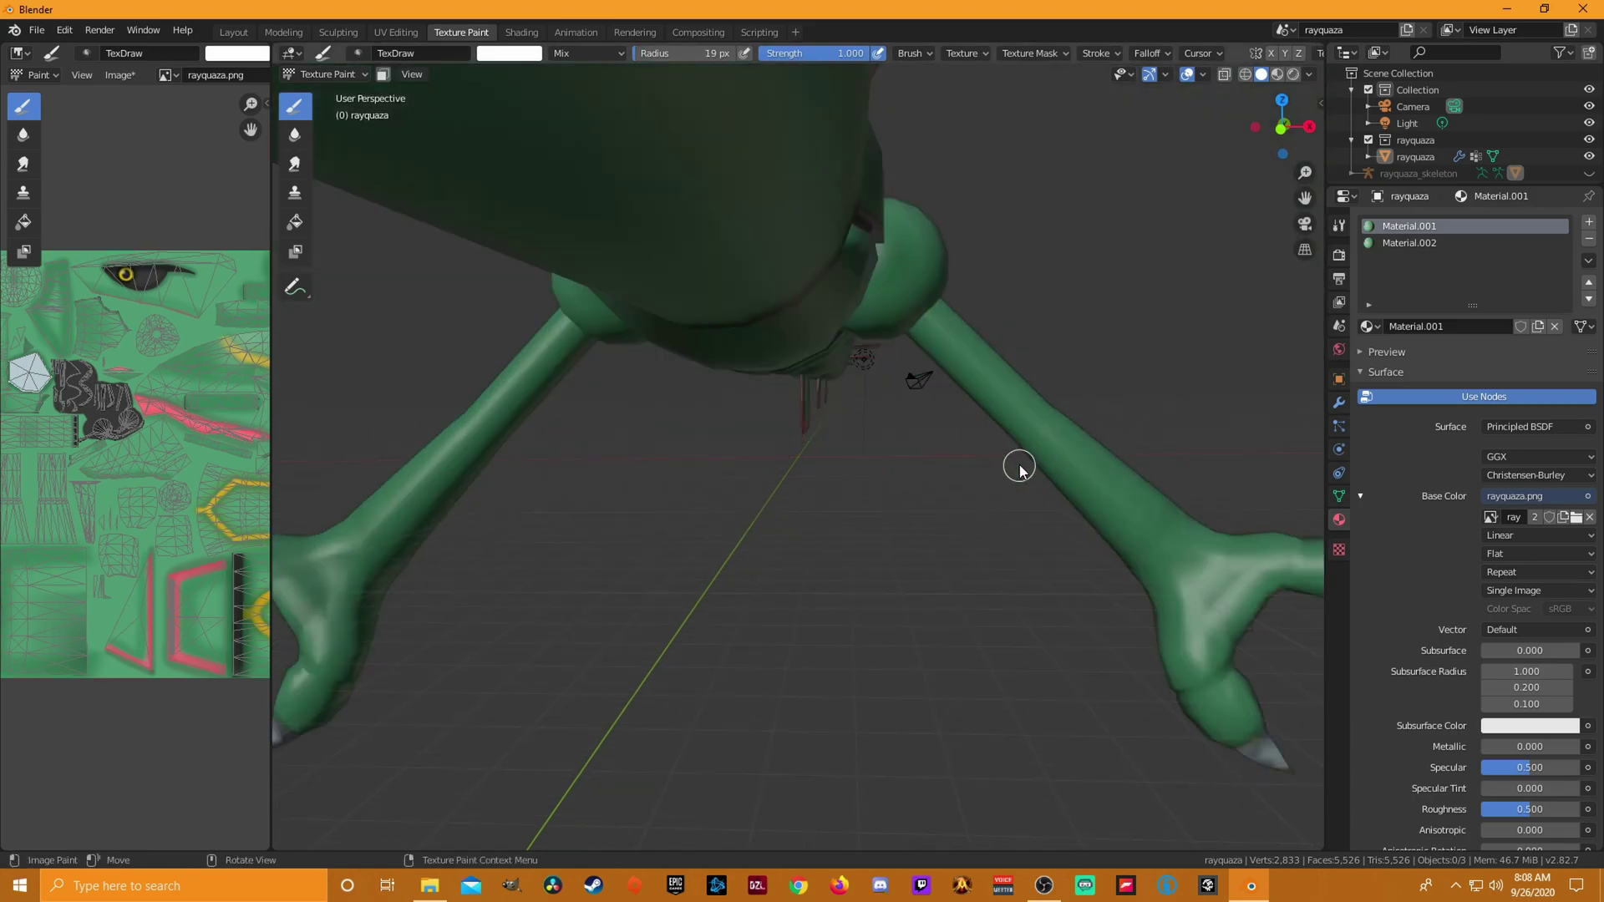
{"action": "scroll", "coordinate": [1074, 455], "scroll_direction": "down", "scroll_amount": 4}
{"action": "middle_click_drag", "start_coordinate": [1111, 457], "coordinate": [1070, 468]}
{"action": "scroll", "coordinate": [648, 429], "scroll_direction": "up", "scroll_amount": 2}
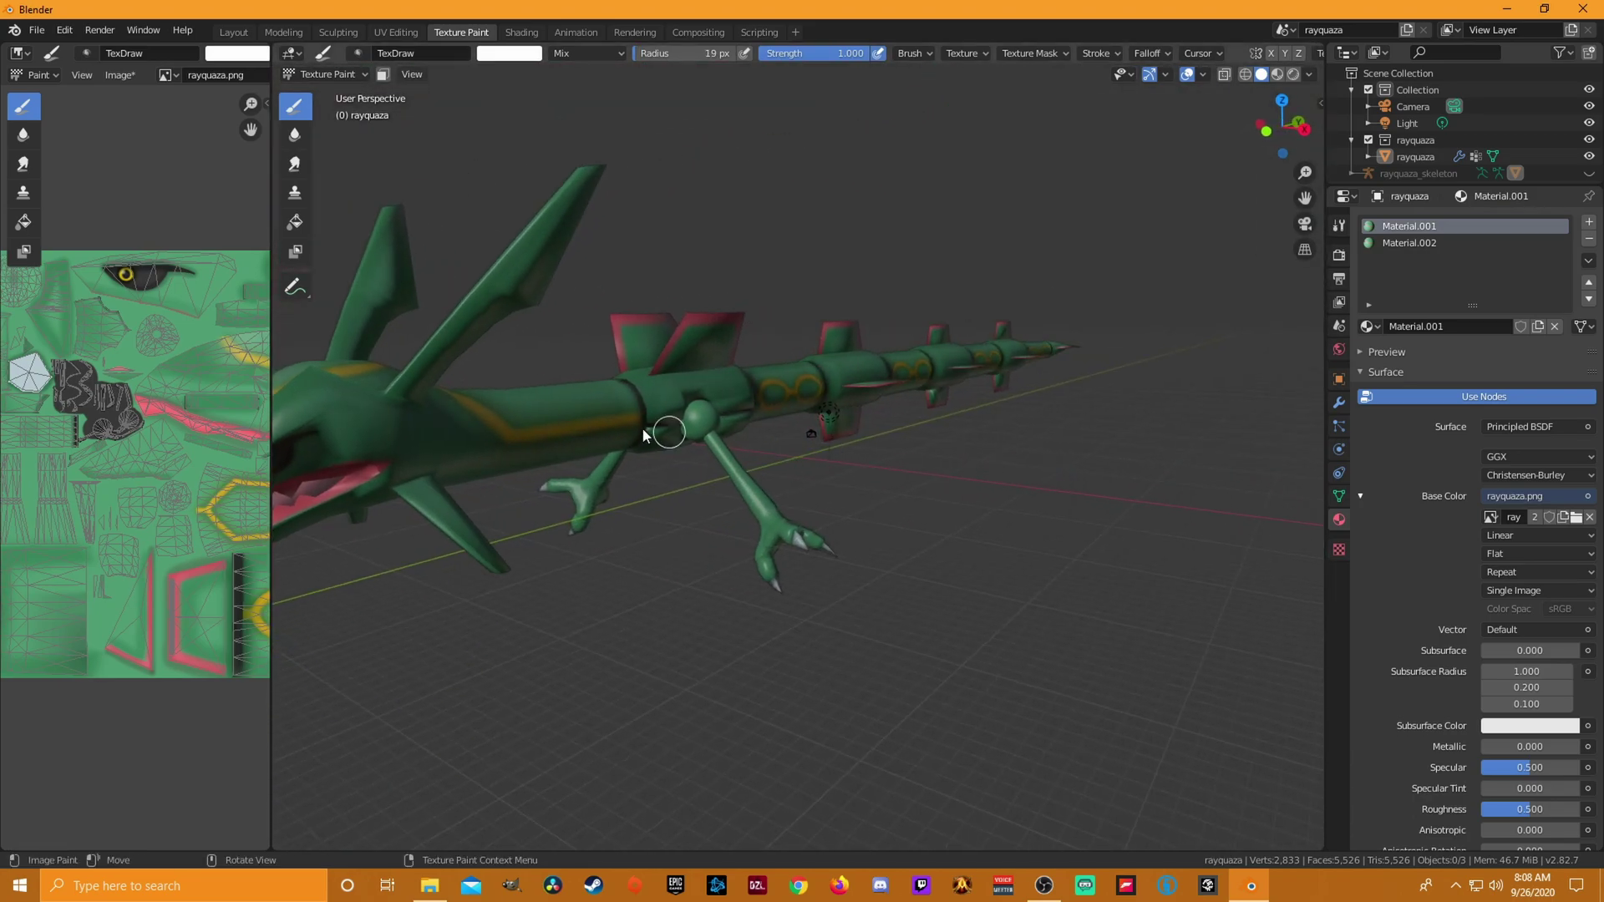
- Paint a trial white stroke along the body, undo it, and widen the texture panel
{"action": "mouse_move", "coordinate": [555, 418]}
{"action": "left_mouse_down"}
{"action": "mouse_move", "coordinate": [716, 385]}
{"action": "mouse_move", "coordinate": [753, 412]}
{"action": "mouse_move", "coordinate": [823, 403]}
{"action": "left_mouse_up"}
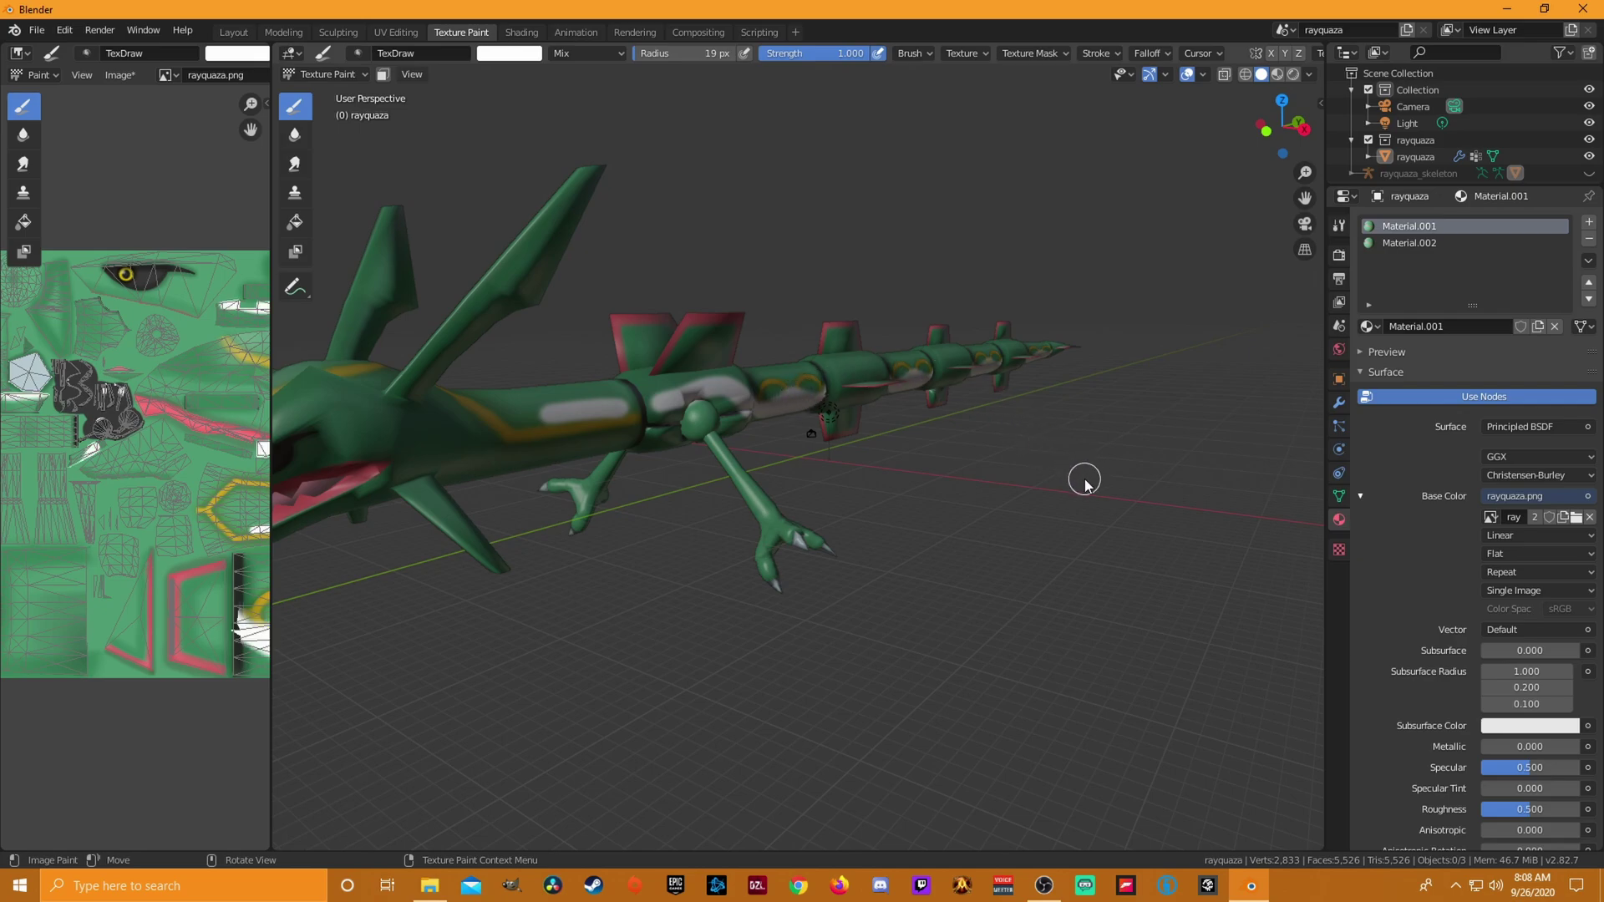
{"action": "key", "text": "ctrl+z"}
{"action": "key", "text": "ctrl+z"}
{"action": "mouse_move", "coordinate": [1120, 573]}
{"action": "middle_mouse_down"}
{"action": "mouse_move", "coordinate": [948, 559]}
{"action": "mouse_move", "coordinate": [863, 578]}
{"action": "mouse_move", "coordinate": [1067, 591]}
{"action": "mouse_move", "coordinate": [799, 436]}
{"action": "mouse_move", "coordinate": [867, 589]}
{"action": "mouse_move", "coordinate": [914, 560]}
{"action": "mouse_move", "coordinate": [1036, 629]}
{"action": "mouse_move", "coordinate": [1216, 652]}
{"action": "mouse_move", "coordinate": [976, 679]}
{"action": "mouse_move", "coordinate": [783, 645]}
{"action": "mouse_move", "coordinate": [744, 663]}
{"action": "mouse_move", "coordinate": [899, 629]}
{"action": "mouse_move", "coordinate": [873, 644]}
{"action": "mouse_move", "coordinate": [865, 623]}
{"action": "mouse_move", "coordinate": [960, 562]}
{"action": "mouse_move", "coordinate": [938, 563]}
{"action": "middle_mouse_up"}
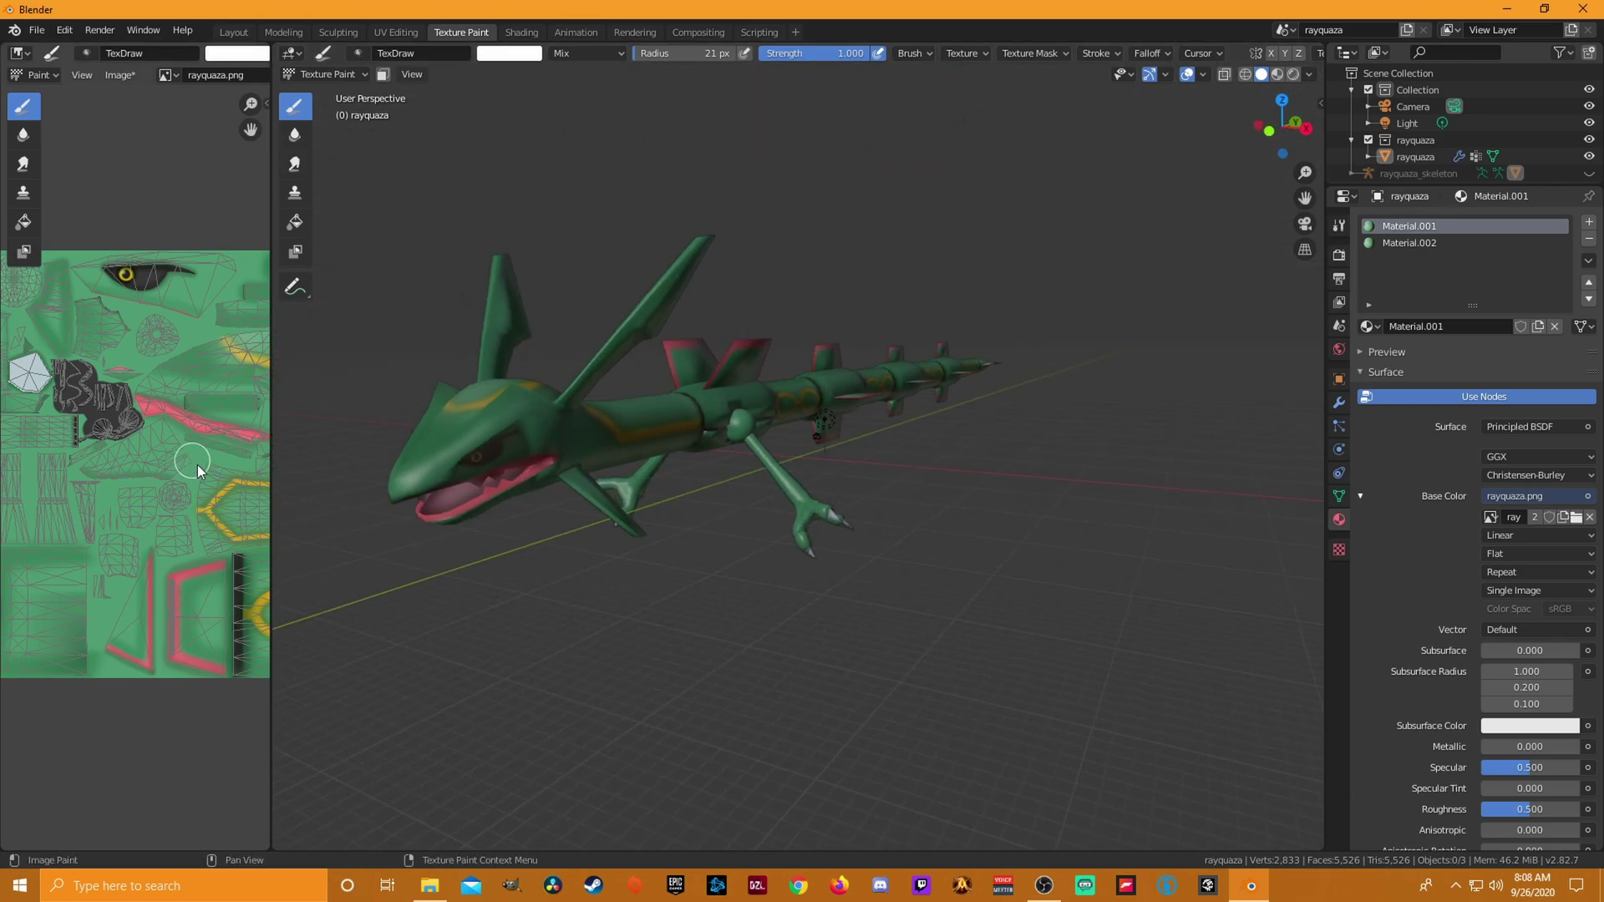
{"action": "left_click_drag", "start_coordinate": [270, 729], "coordinate": [657, 735]}
{"action": "scroll", "coordinate": [216, 489], "scroll_direction": "up", "scroll_amount": 3}
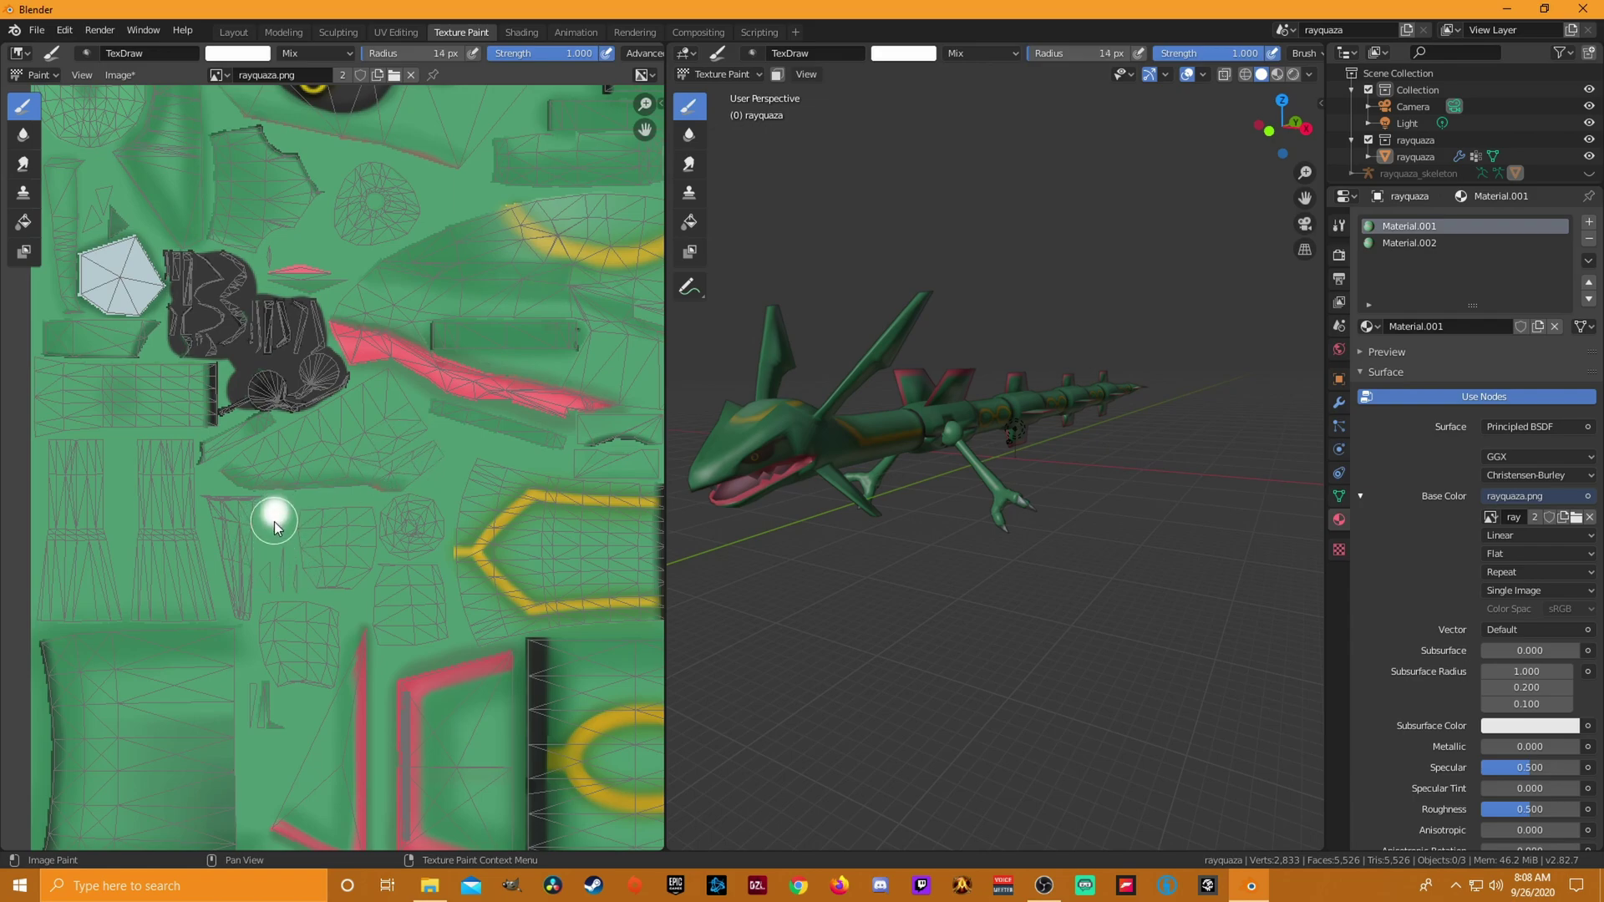
- Orbit and zoom to inspect the green Rayquaza from side and front views
{"action": "middle_click_drag", "start_coordinate": [1074, 566], "coordinate": [1229, 544]}
{"action": "mouse_move", "coordinate": [919, 558]}
{"action": "middle_mouse_down"}
{"action": "mouse_move", "coordinate": [975, 553]}
{"action": "mouse_move", "coordinate": [778, 594]}
{"action": "mouse_move", "coordinate": [770, 528]}
{"action": "mouse_move", "coordinate": [843, 464]}
{"action": "middle_mouse_up"}
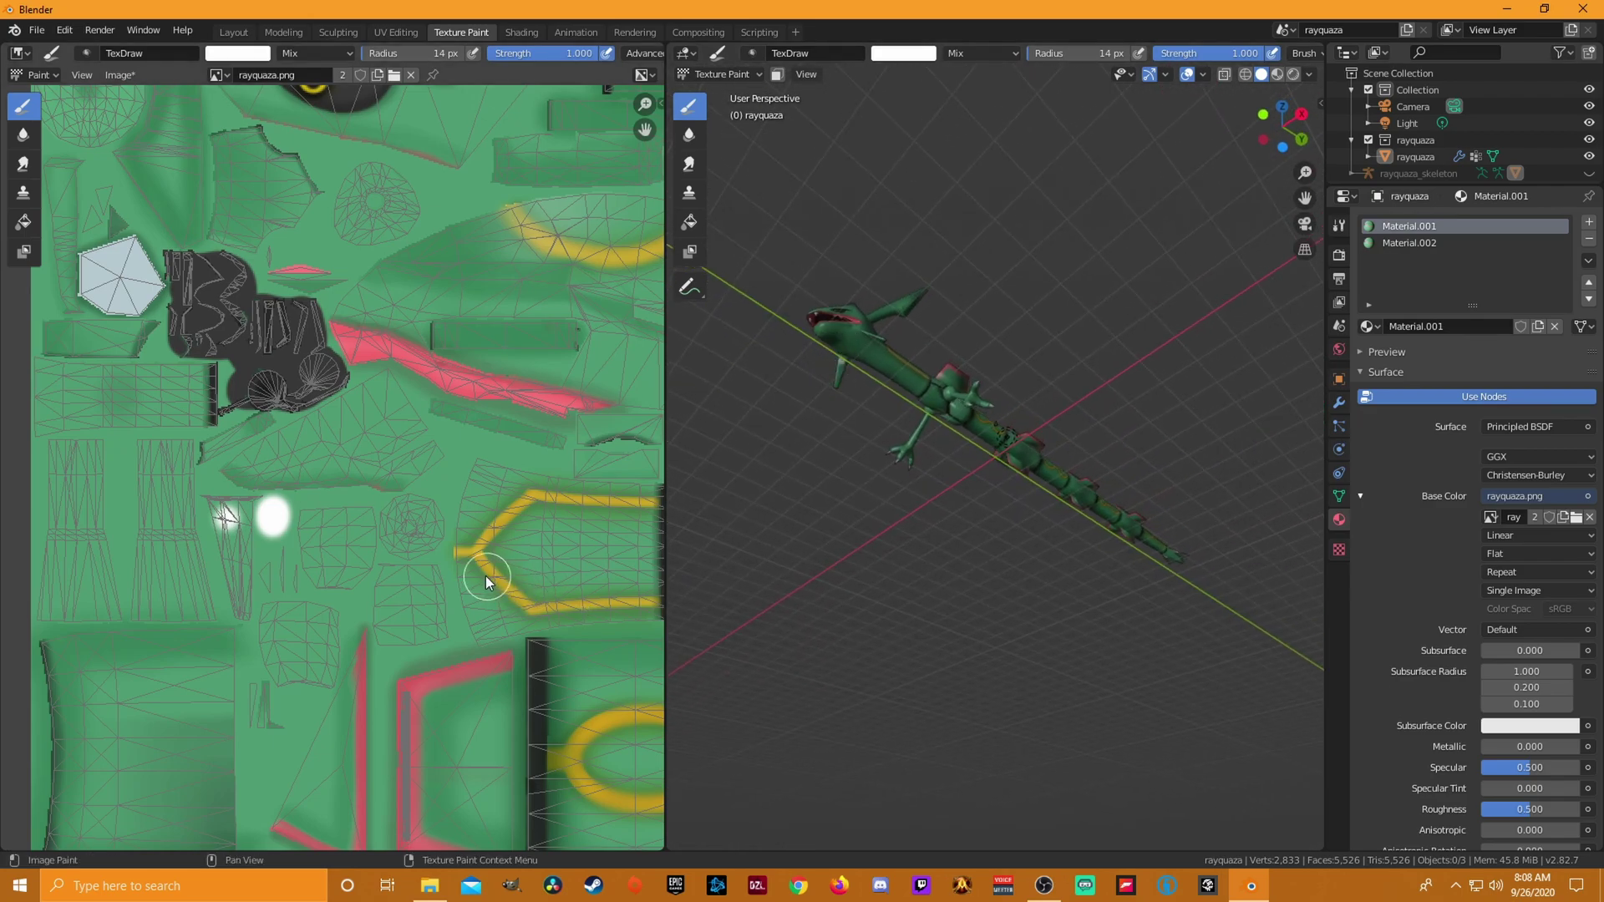
{"action": "scroll", "coordinate": [368, 566], "scroll_direction": "down", "scroll_amount": 3}
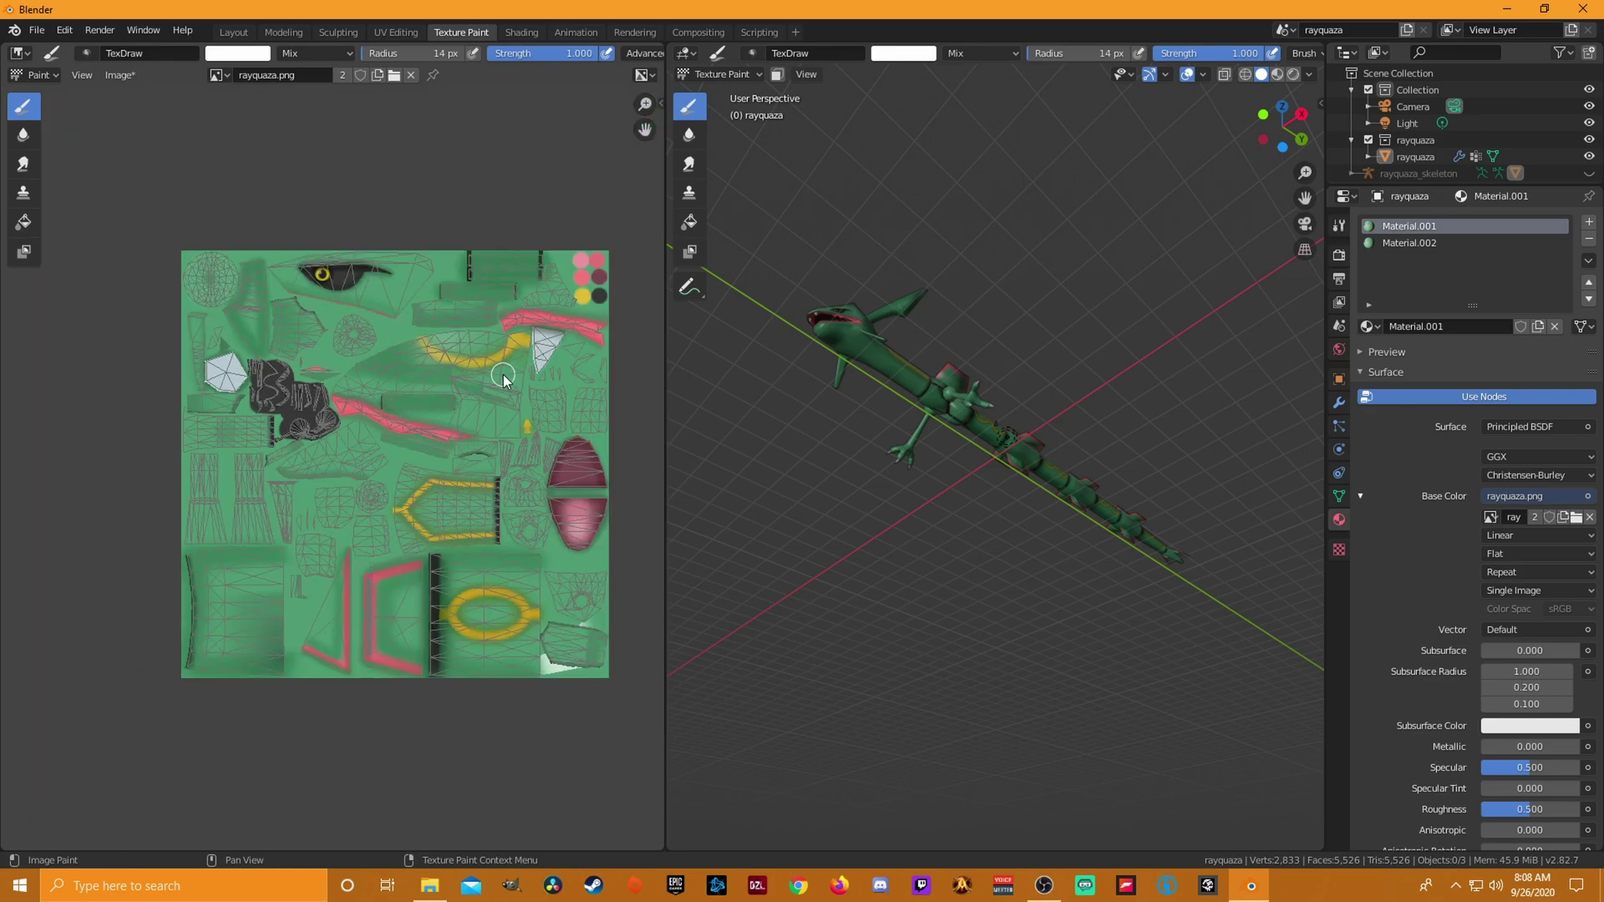
{"action": "middle_click_drag", "start_coordinate": [946, 503], "coordinate": [849, 422]}
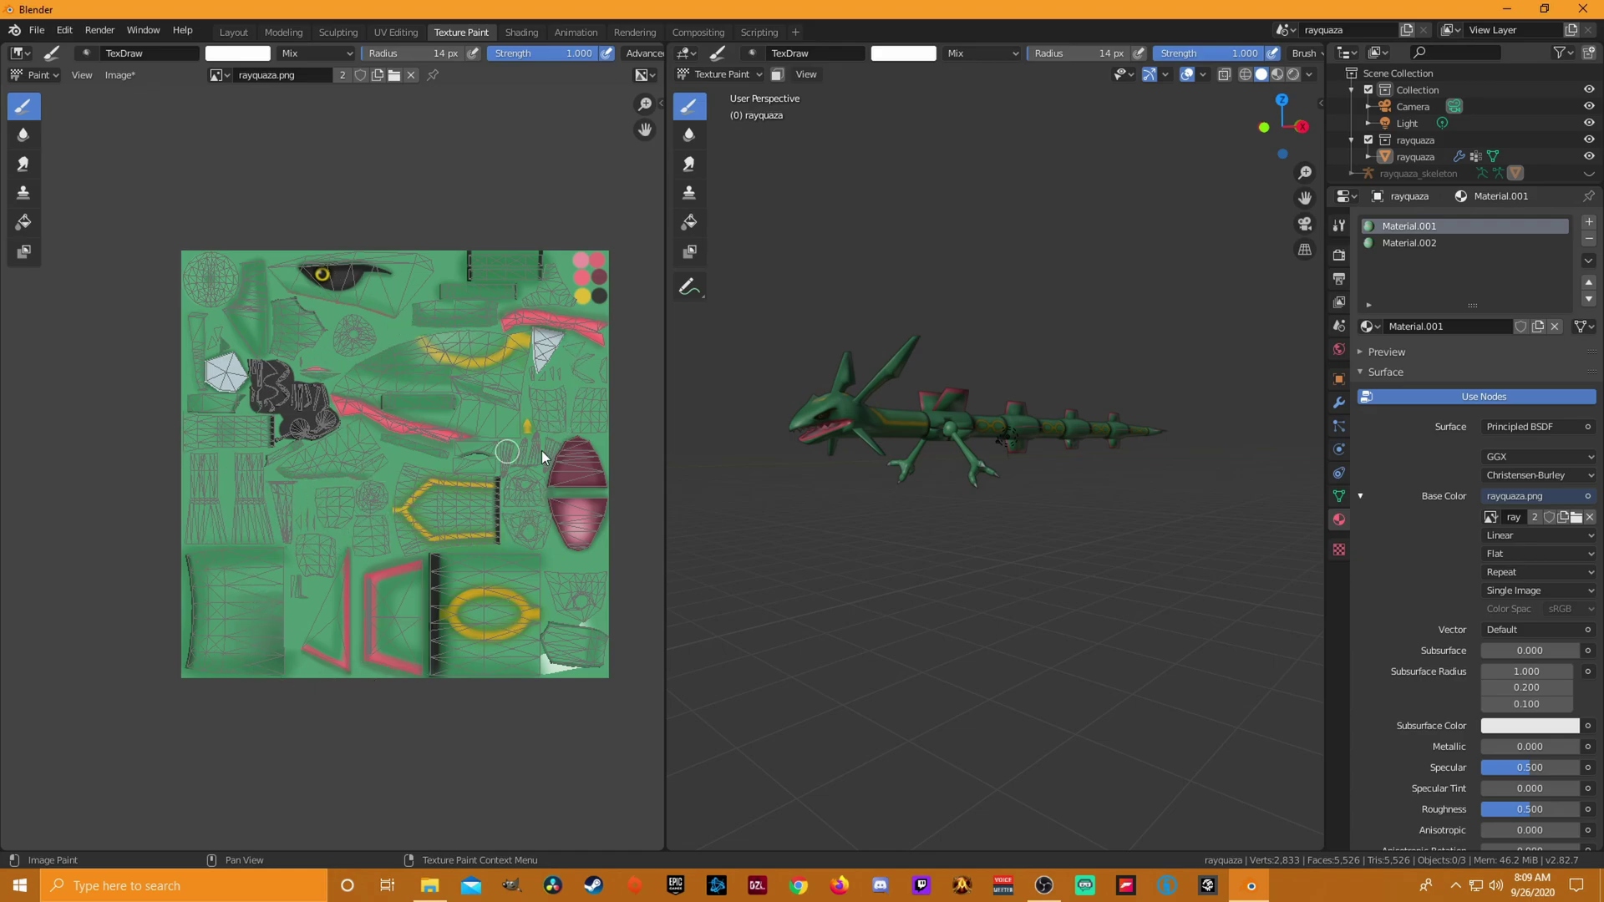
{"action": "scroll", "coordinate": [951, 500], "scroll_direction": "up", "scroll_amount": 5}
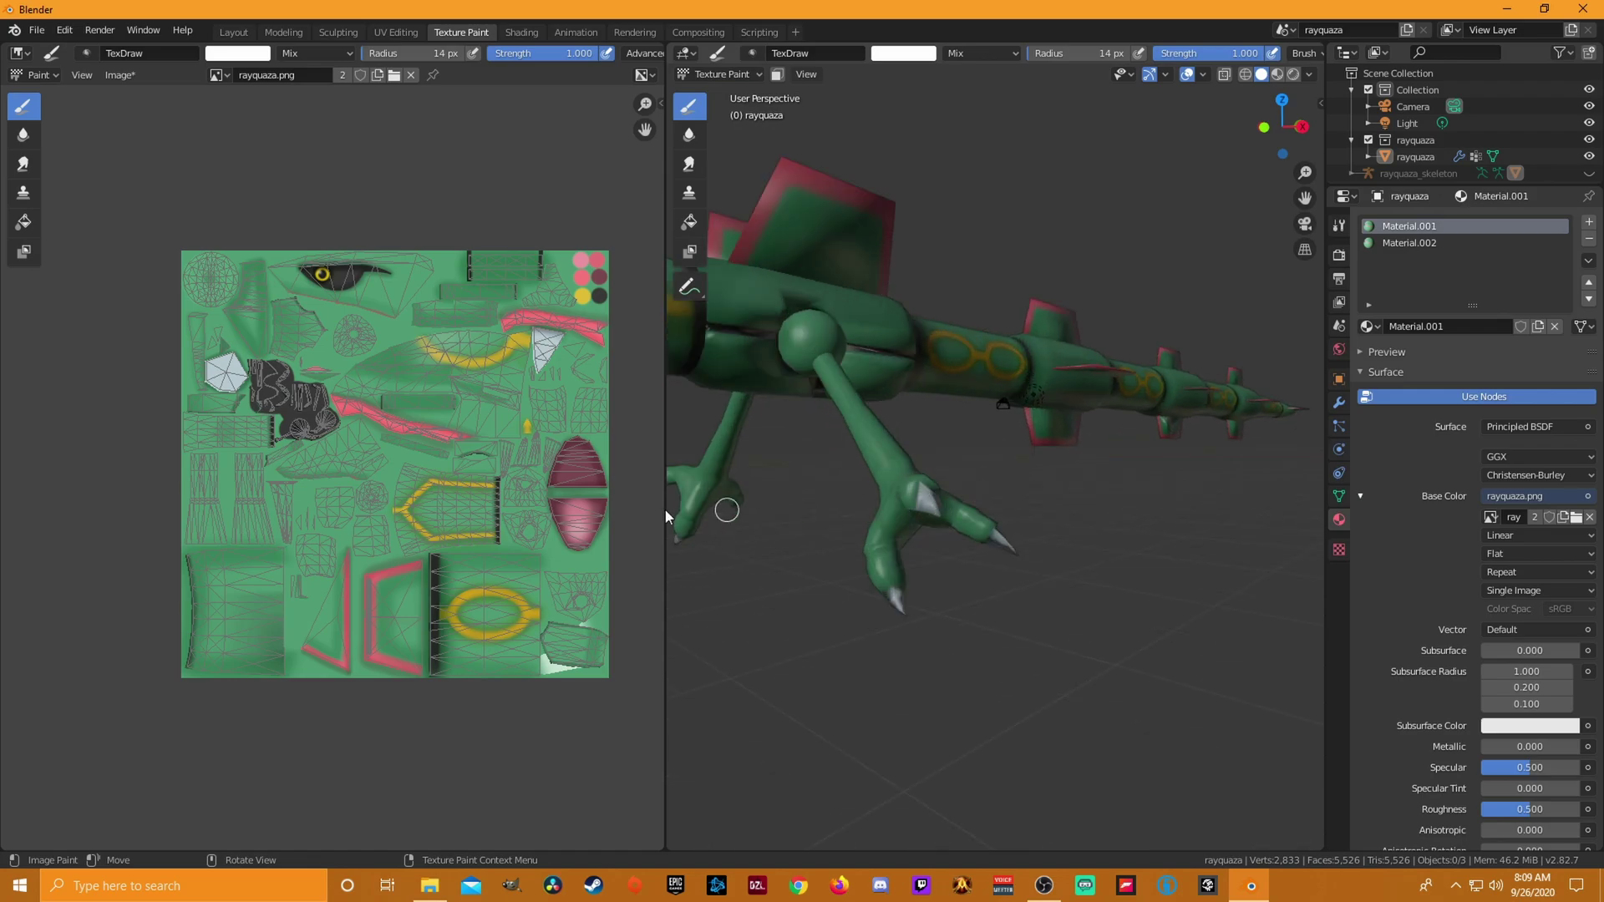
{"action": "scroll", "coordinate": [533, 464], "scroll_direction": "up", "scroll_amount": 5}
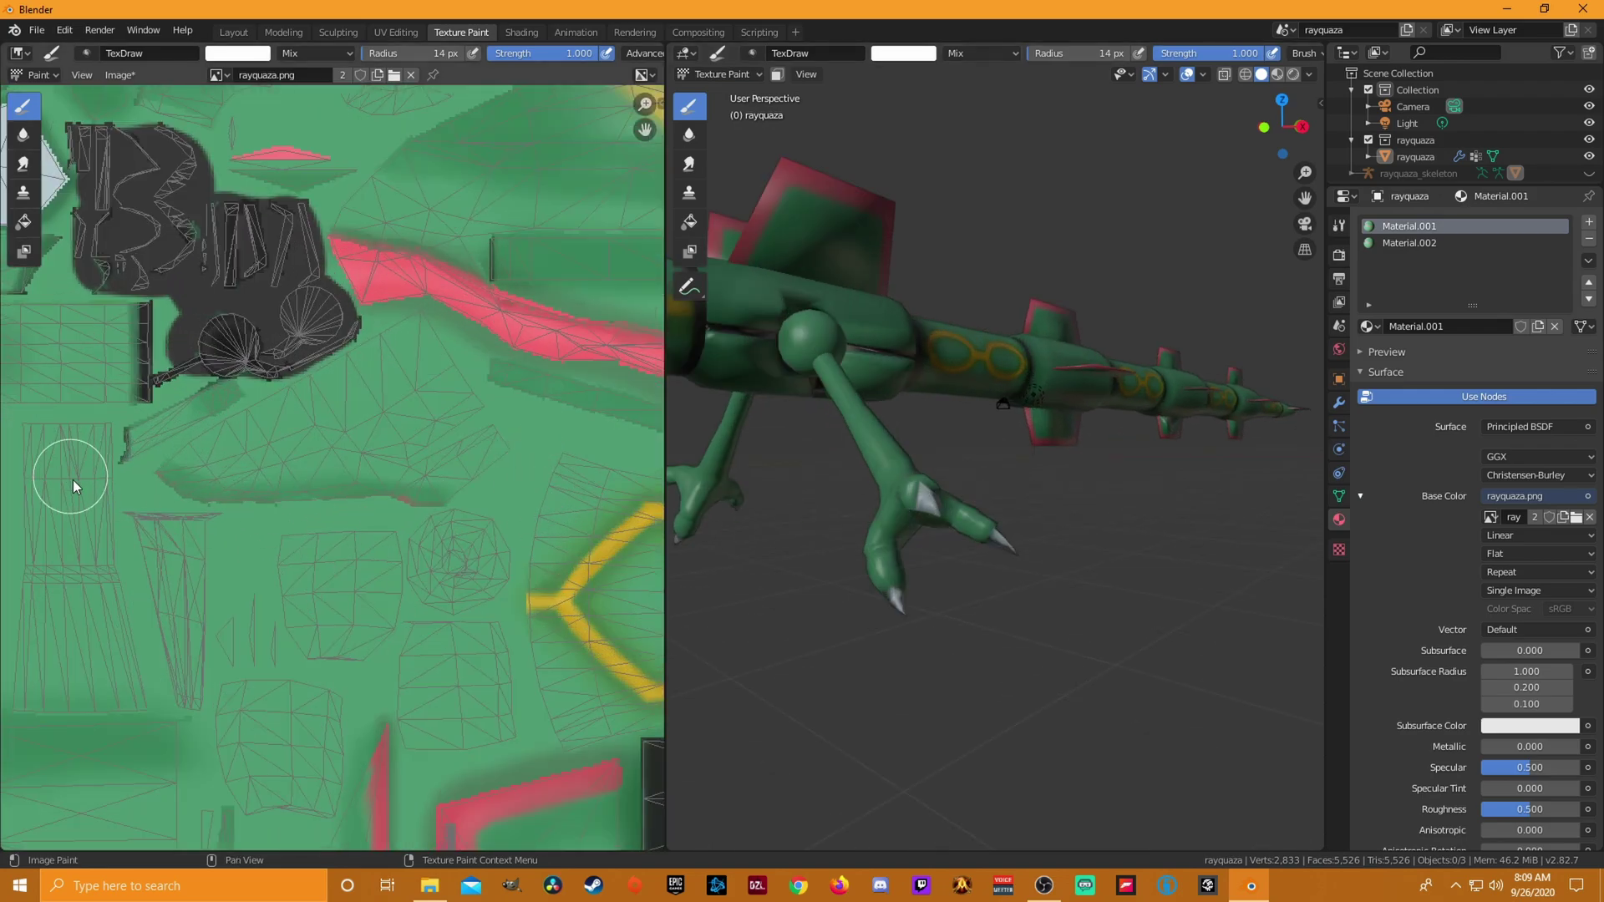
{"action": "scroll", "coordinate": [305, 618], "scroll_direction": "right", "scroll_amount": 3, "text": "ctrl"}
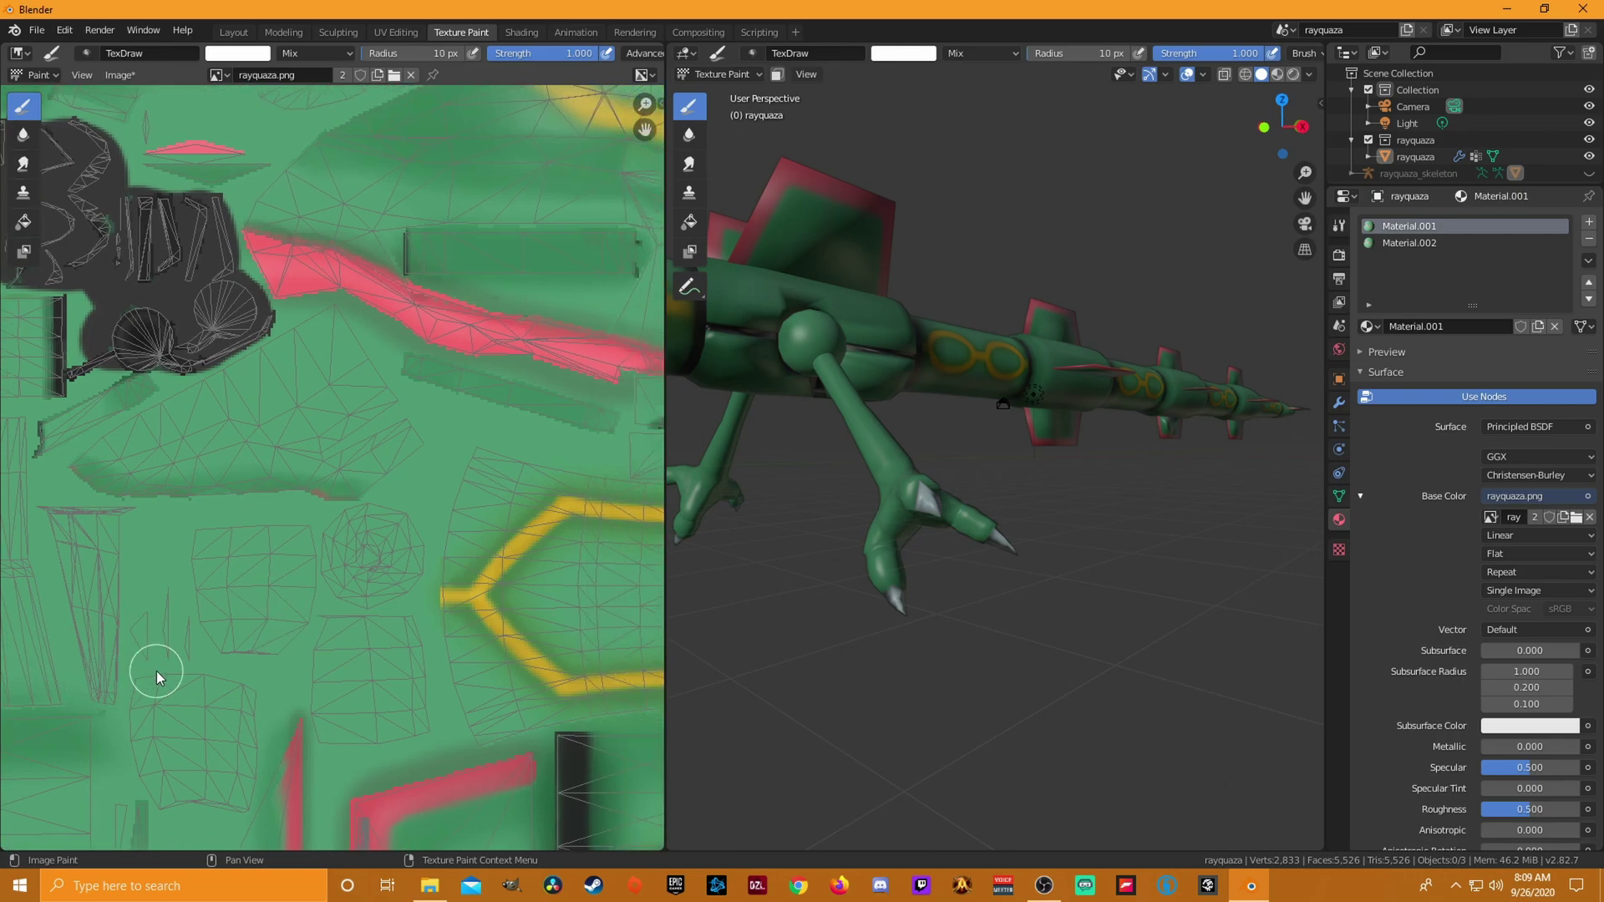
{"action": "scroll", "coordinate": [198, 619], "scroll_direction": "down", "scroll_amount": 5}
{"action": "scroll", "coordinate": [1190, 465], "scroll_direction": "down", "scroll_amount": 3}
{"action": "scroll", "coordinate": [1105, 474], "scroll_direction": "down", "scroll_amount": 3}
- Narrow the texture panel so the enlarged 3D view shows the whole dragon from above
{"action": "middle_click_drag", "start_coordinate": [1105, 474], "coordinate": [900, 393]}
{"action": "middle_click_drag", "start_coordinate": [937, 544], "coordinate": [978, 562]}
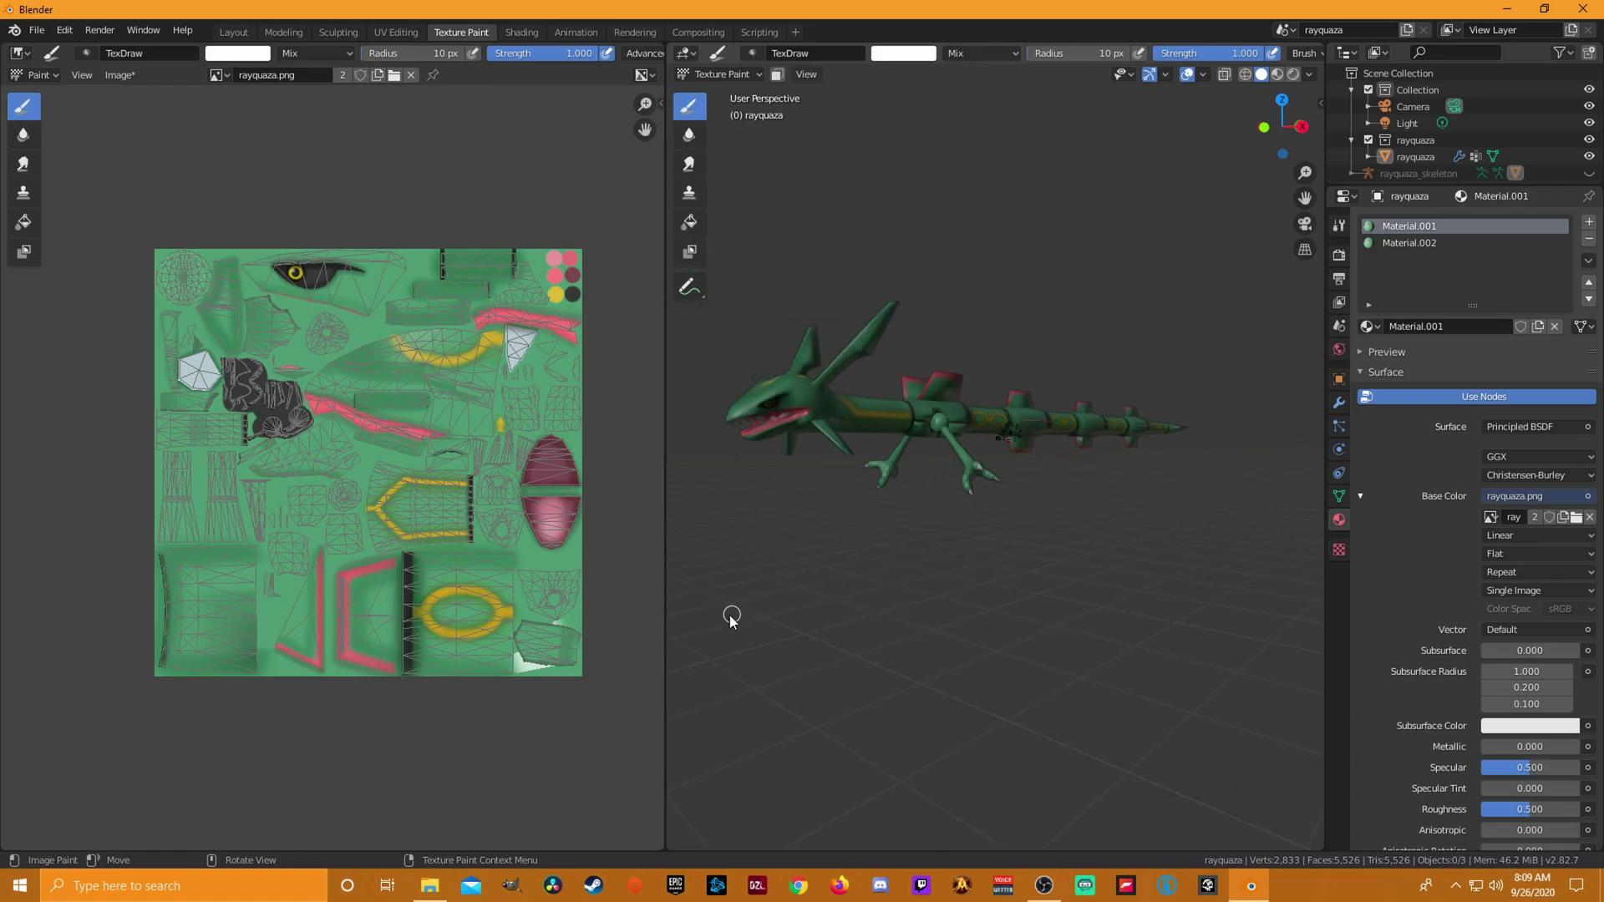
{"action": "left_click_drag", "start_coordinate": [666, 629], "coordinate": [339, 629]}
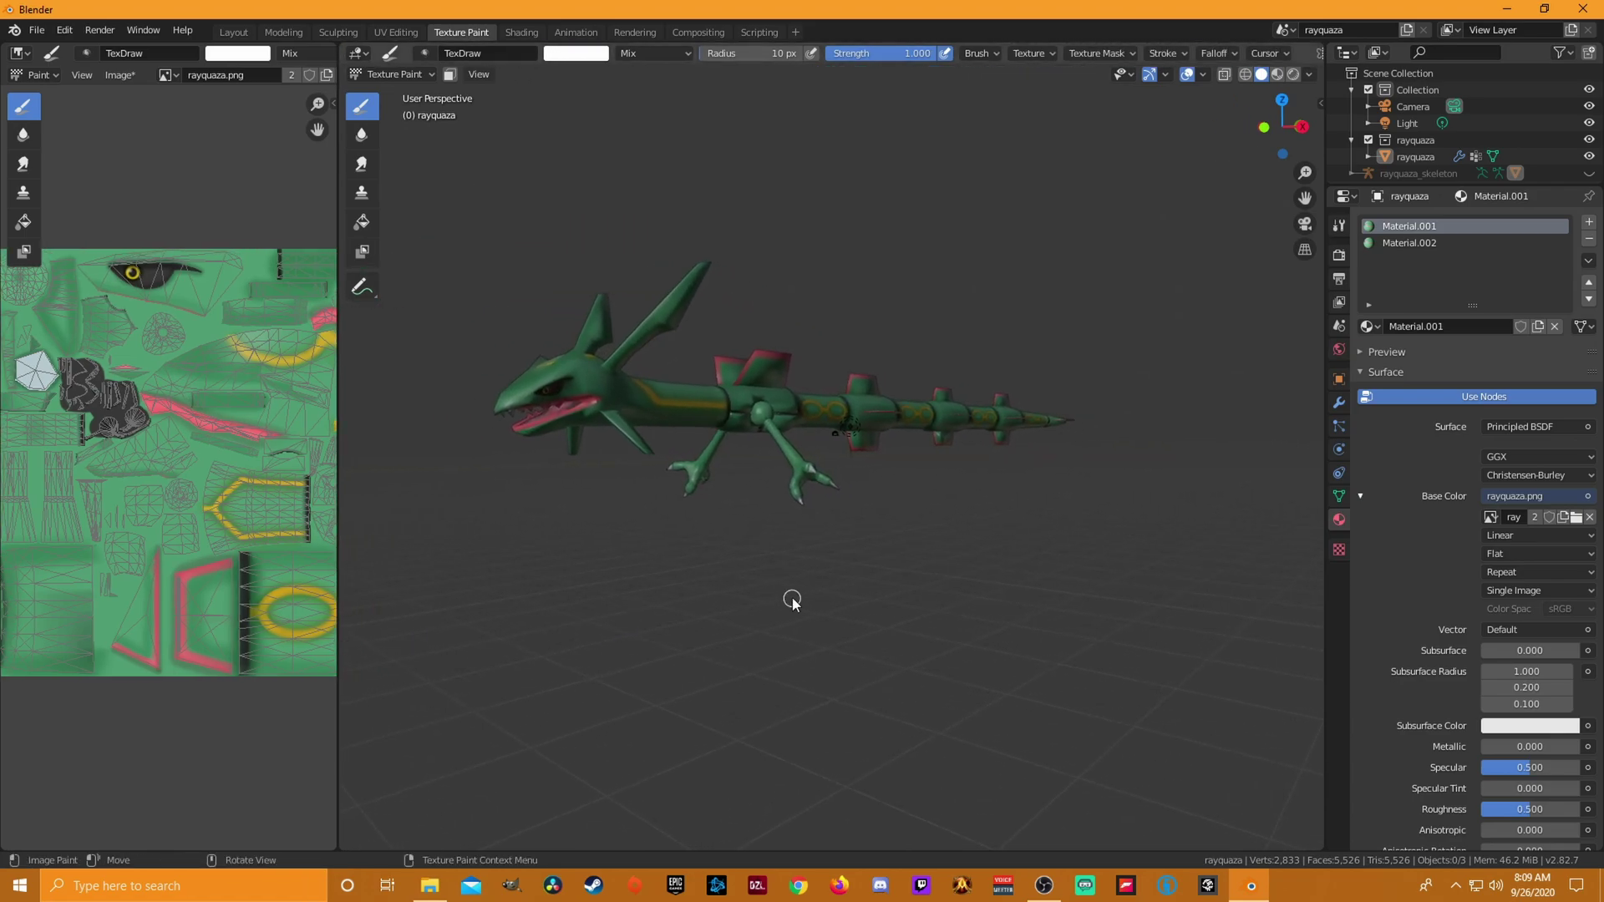
{"action": "middle_click_drag", "start_coordinate": [752, 573], "coordinate": [884, 548]}
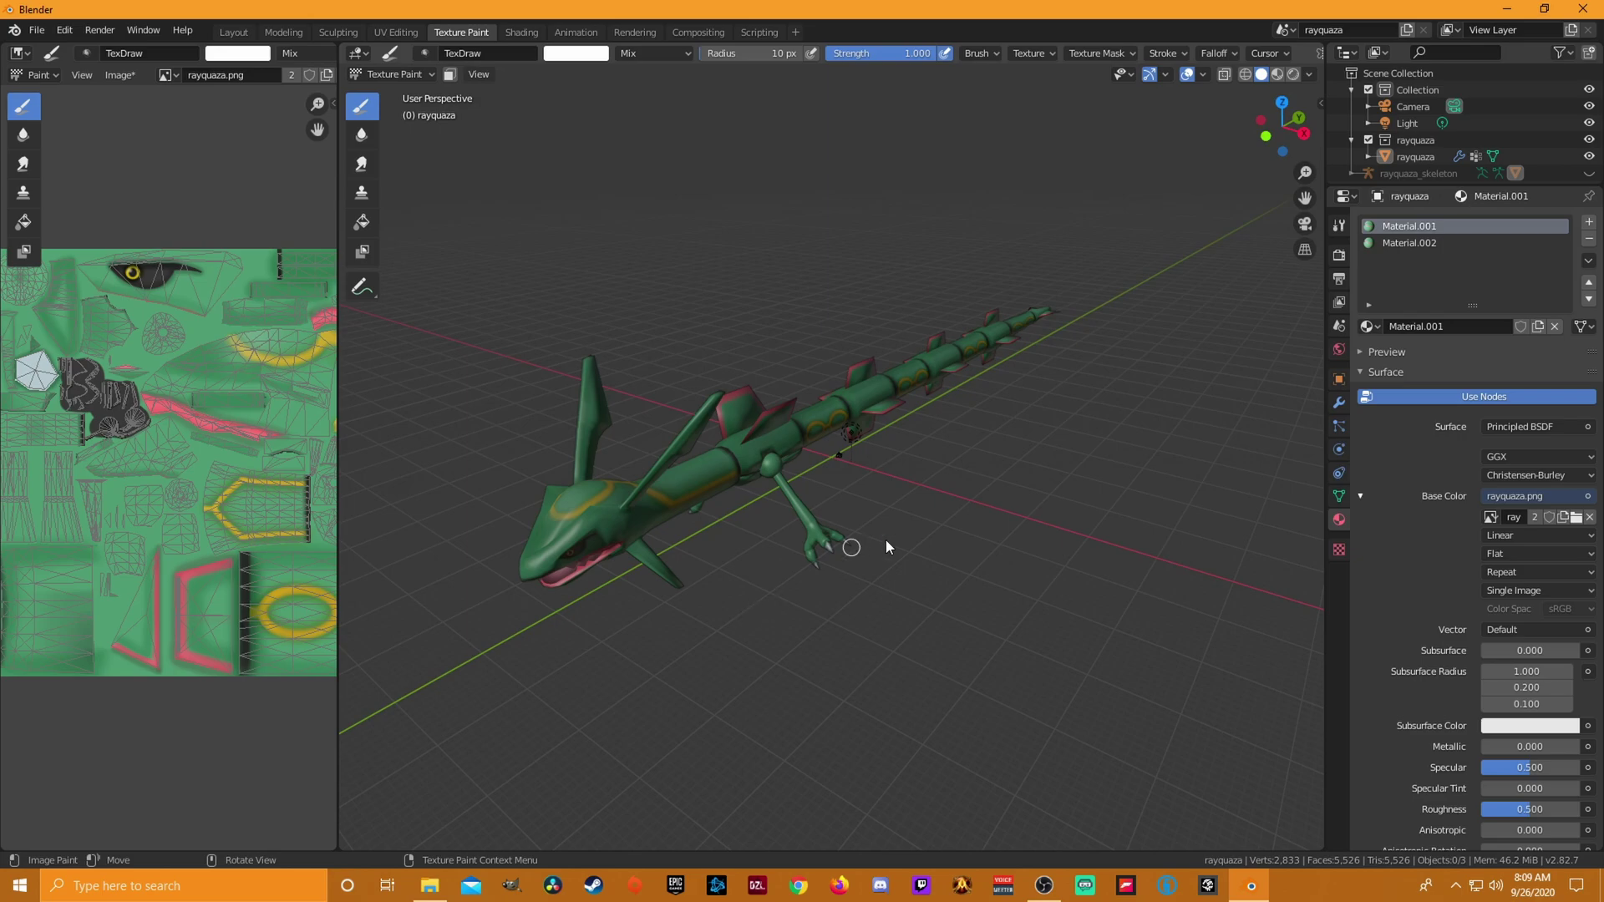